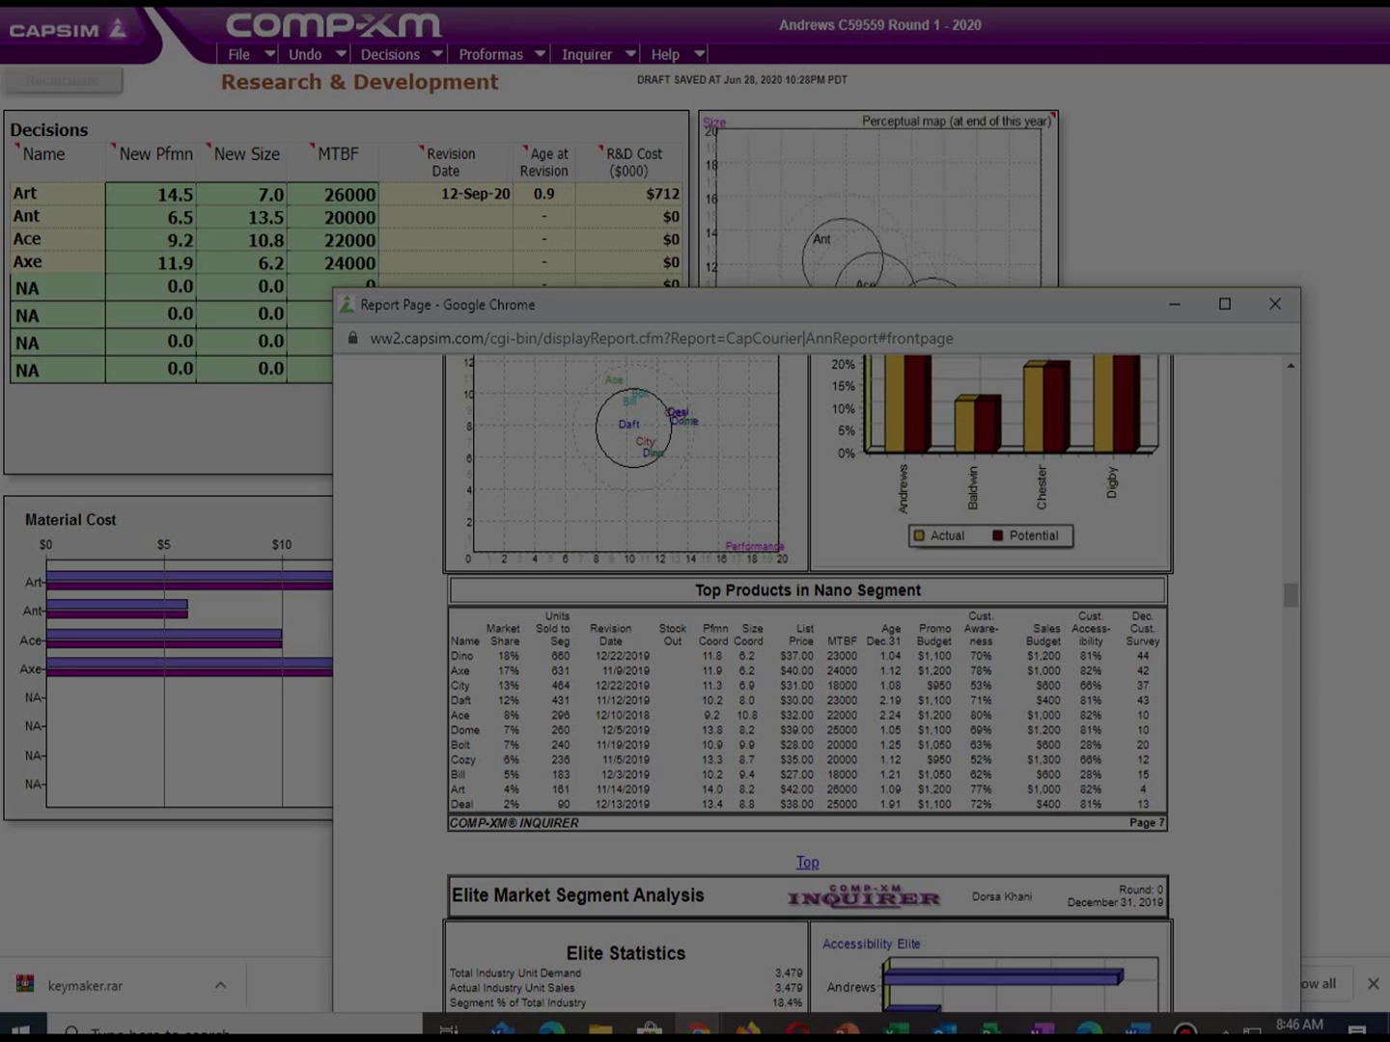
Step: Consult the Nano segment report, set Axe's new performance to 12.5 and new size to 5.0, and recalculate the R&D decisions
scroll(808, 676, "up", 5)
scroll(808, 675, "down", 2)
left_click_drag(838, 311, 837, 473)
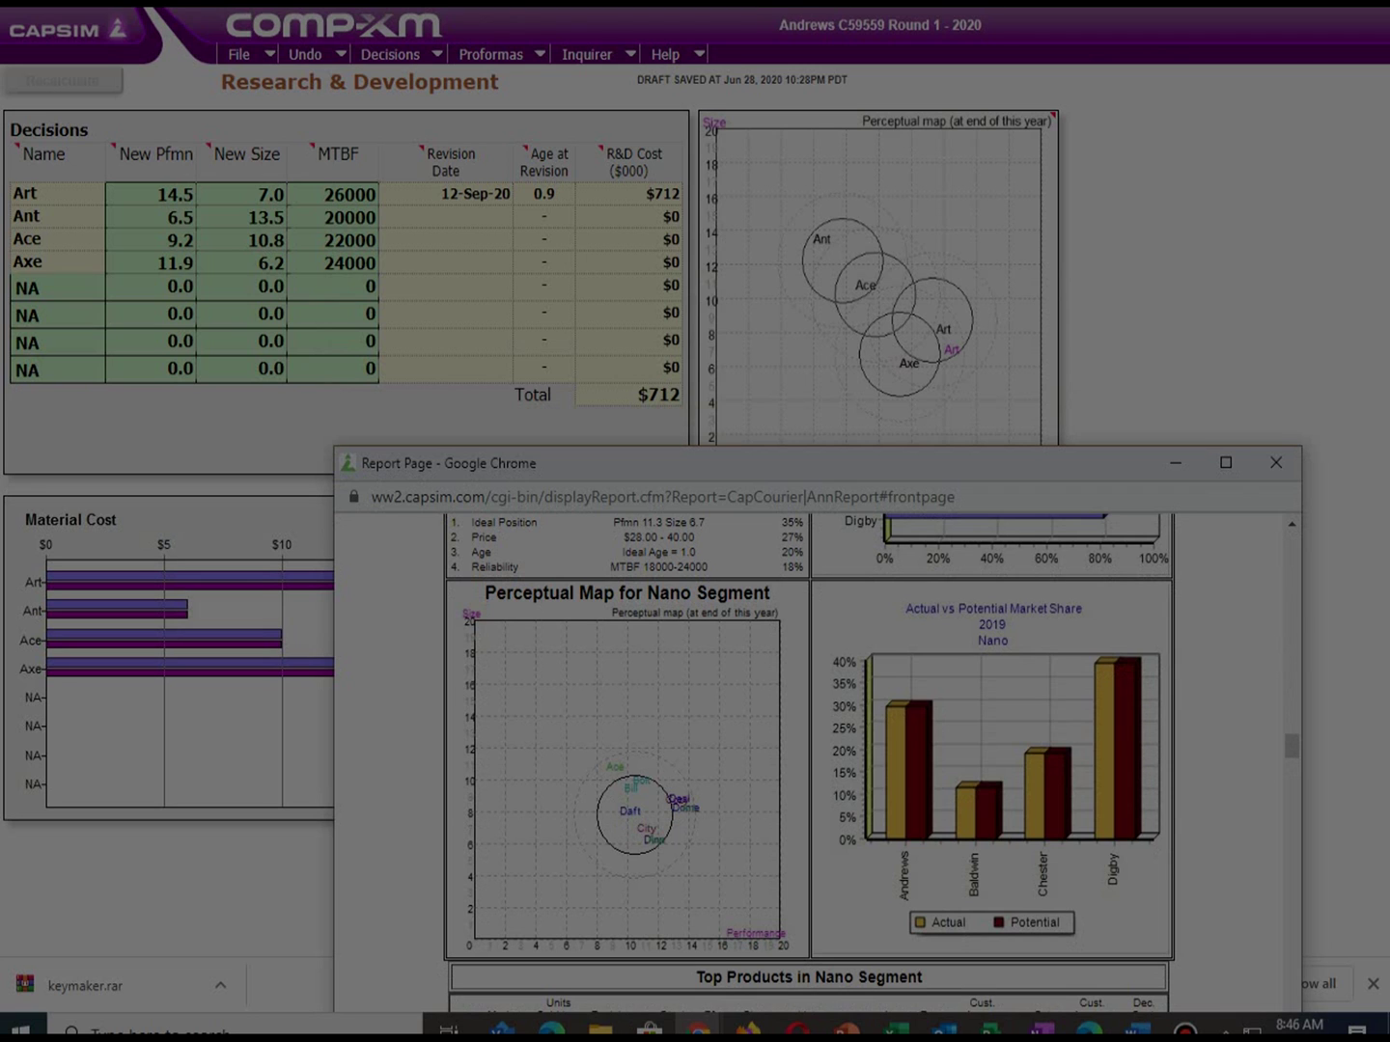
left_click(274, 264)
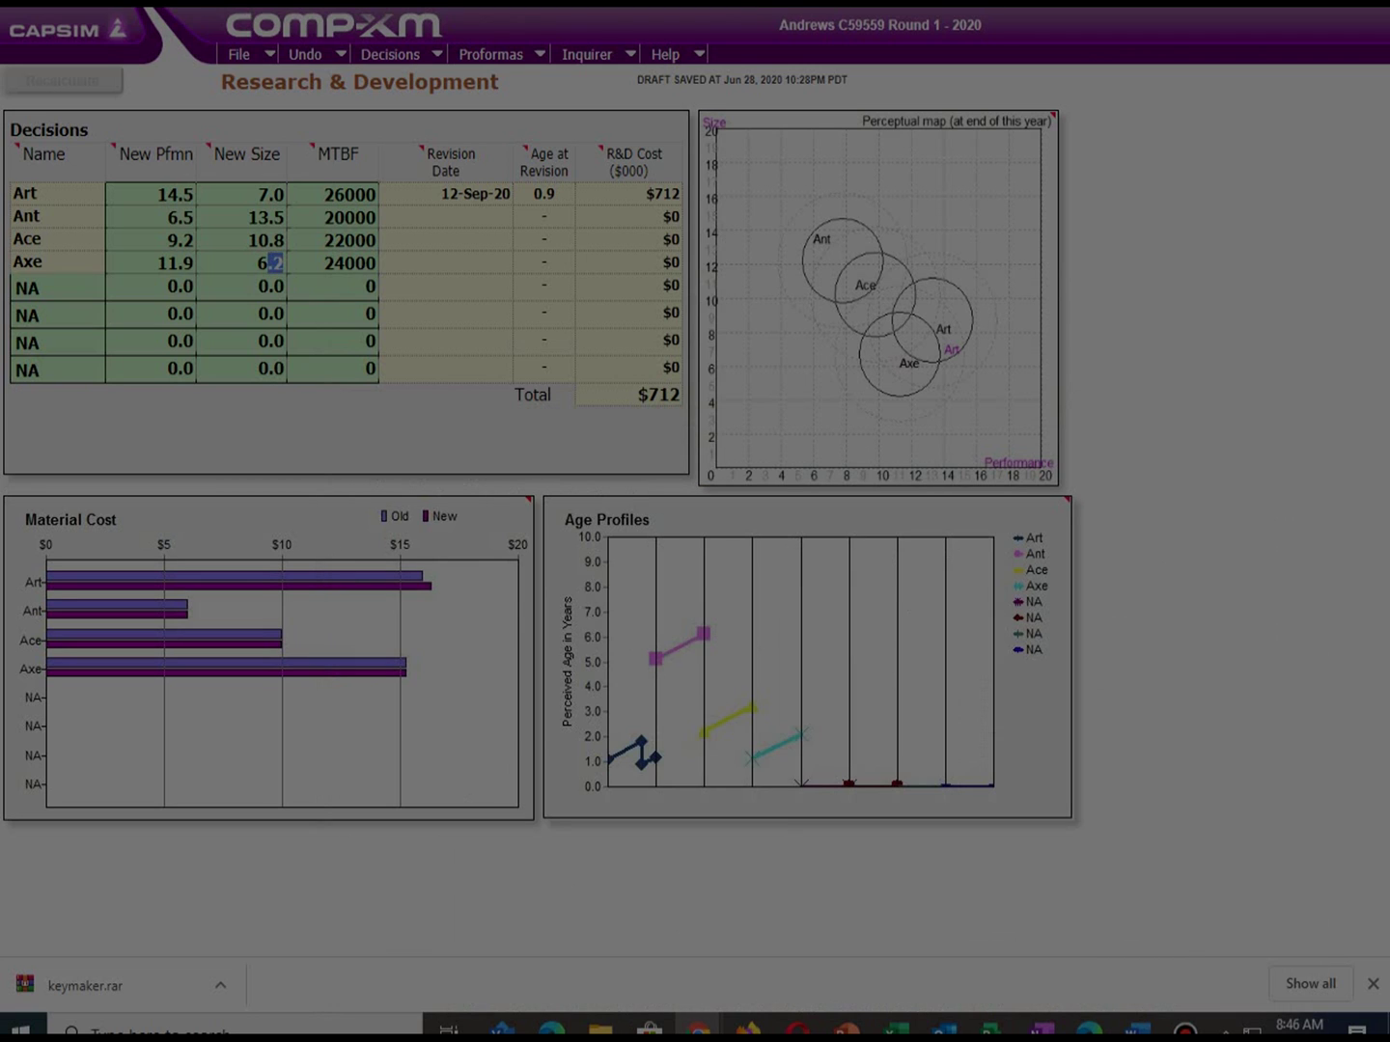
type("5")
left_click_drag(193, 262, 166, 263)
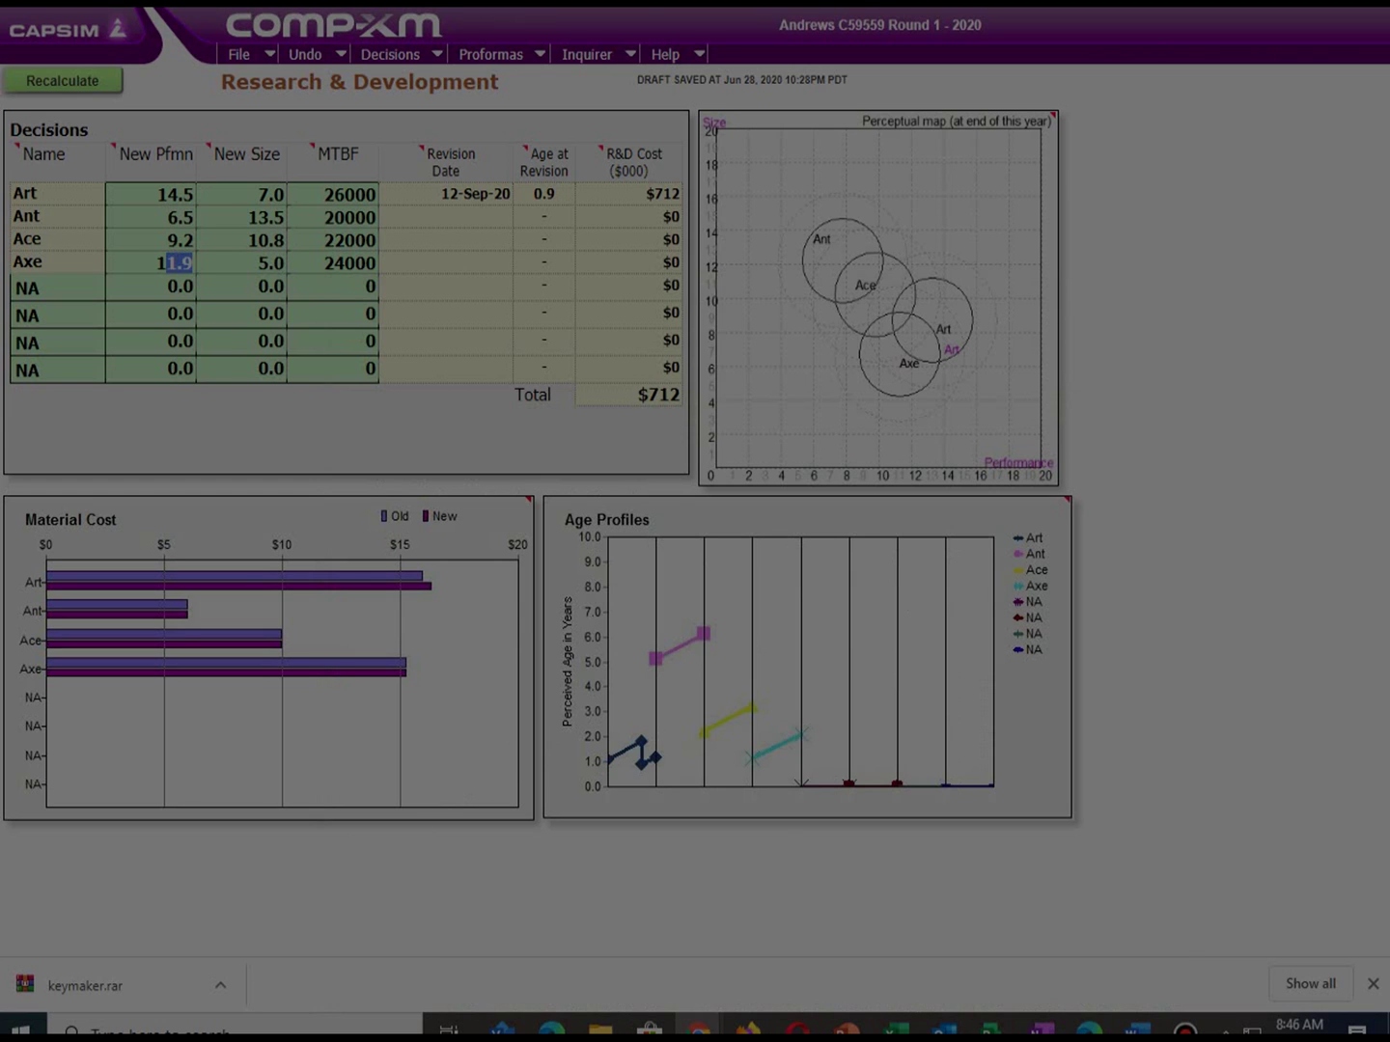
type("2.")
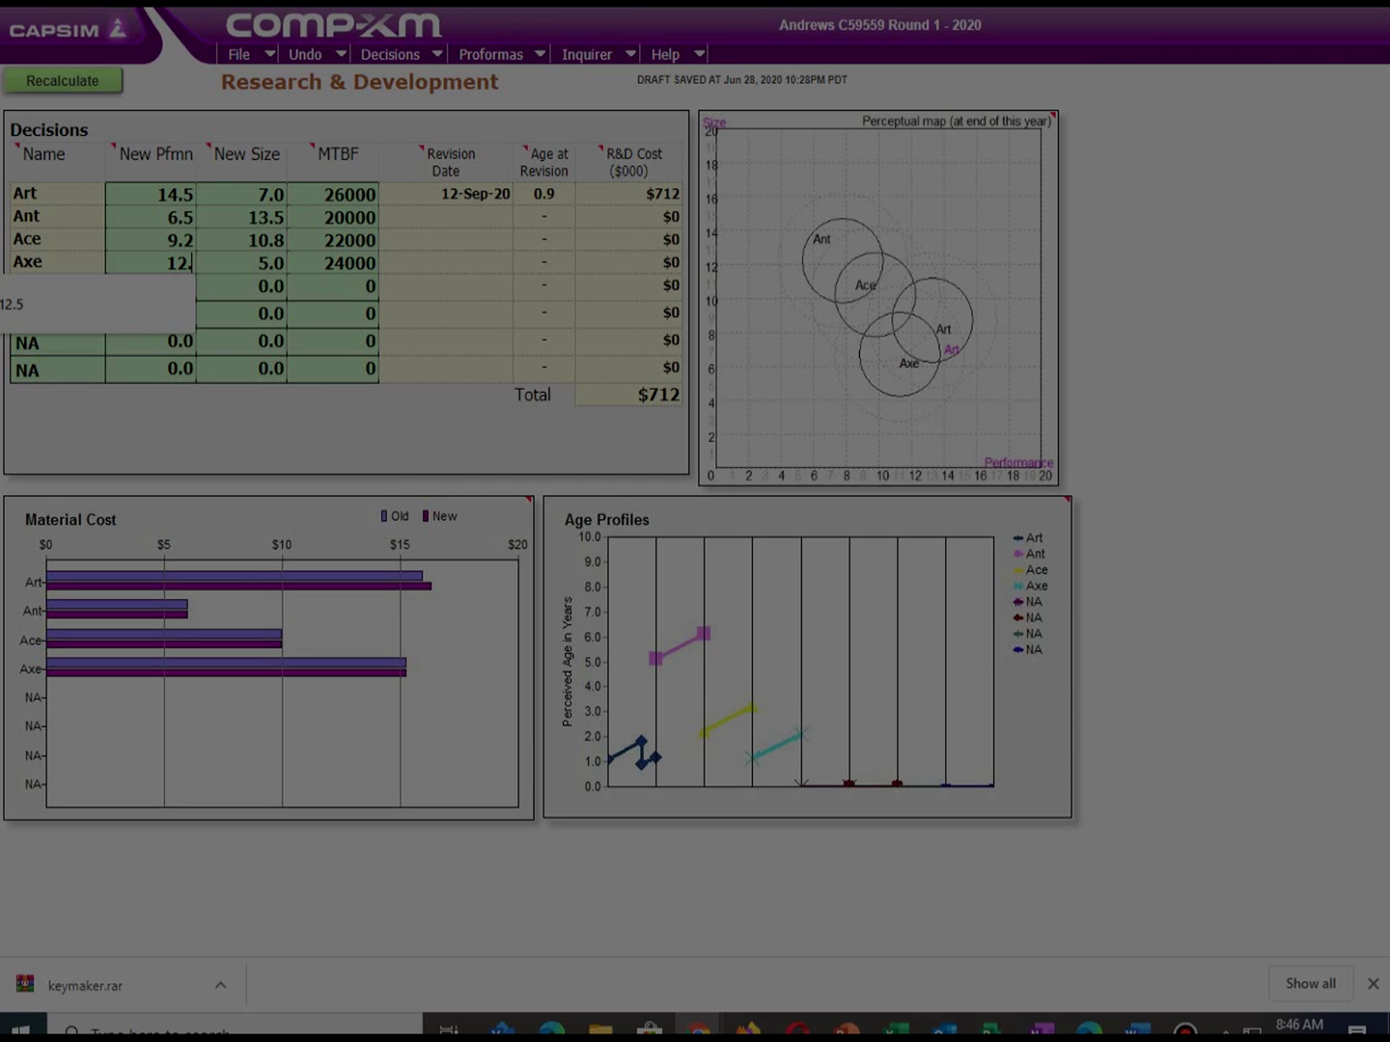
type("5")
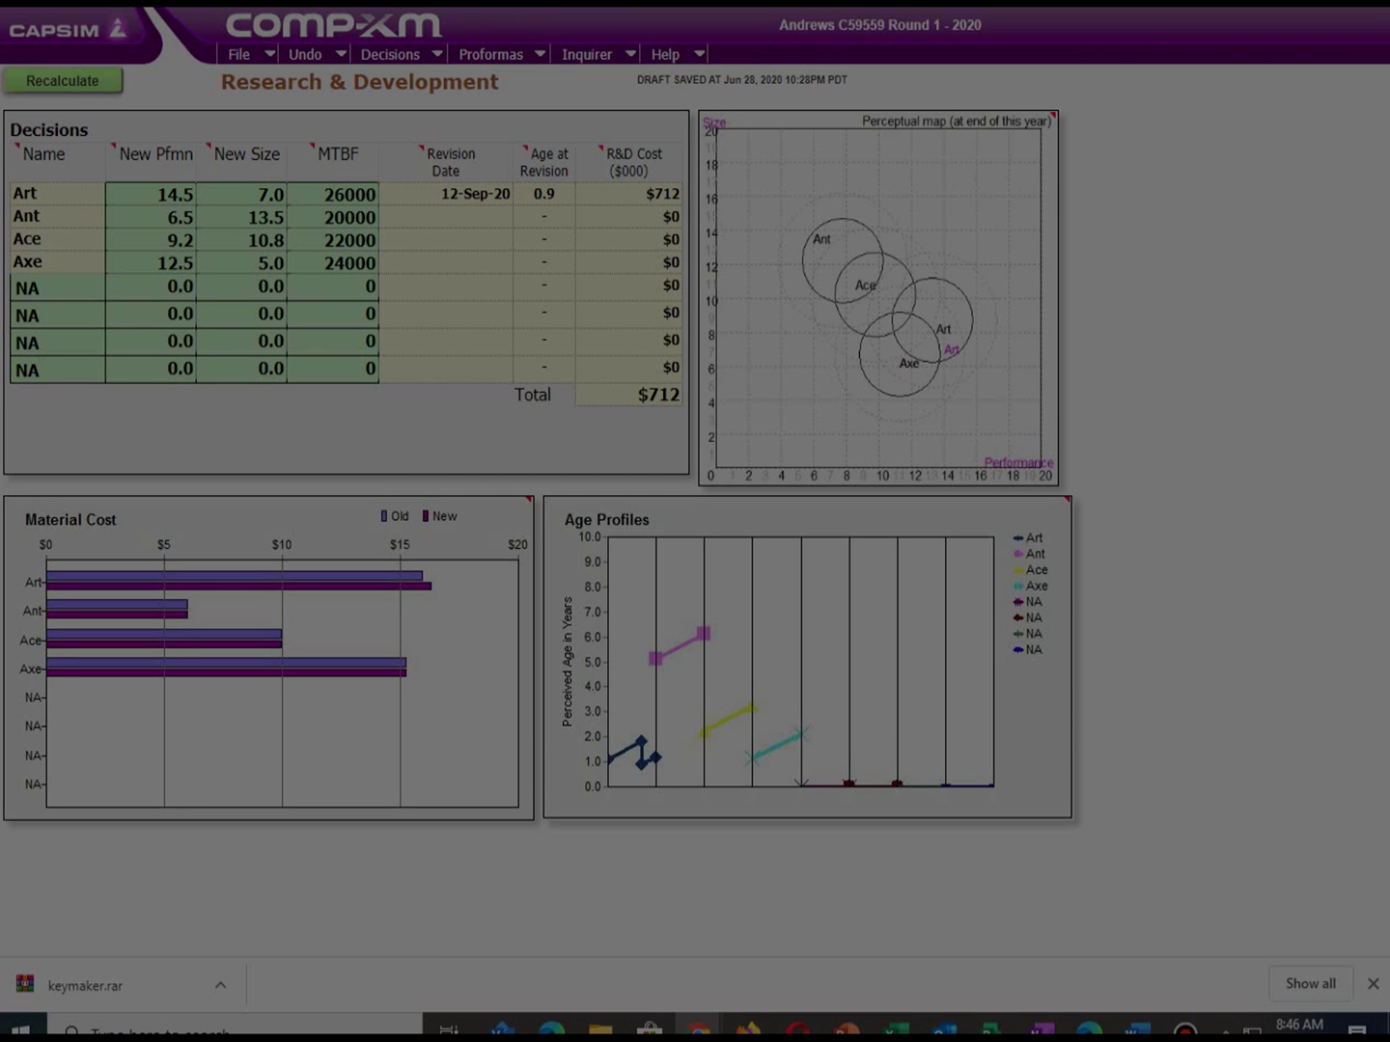
left_click(62, 80)
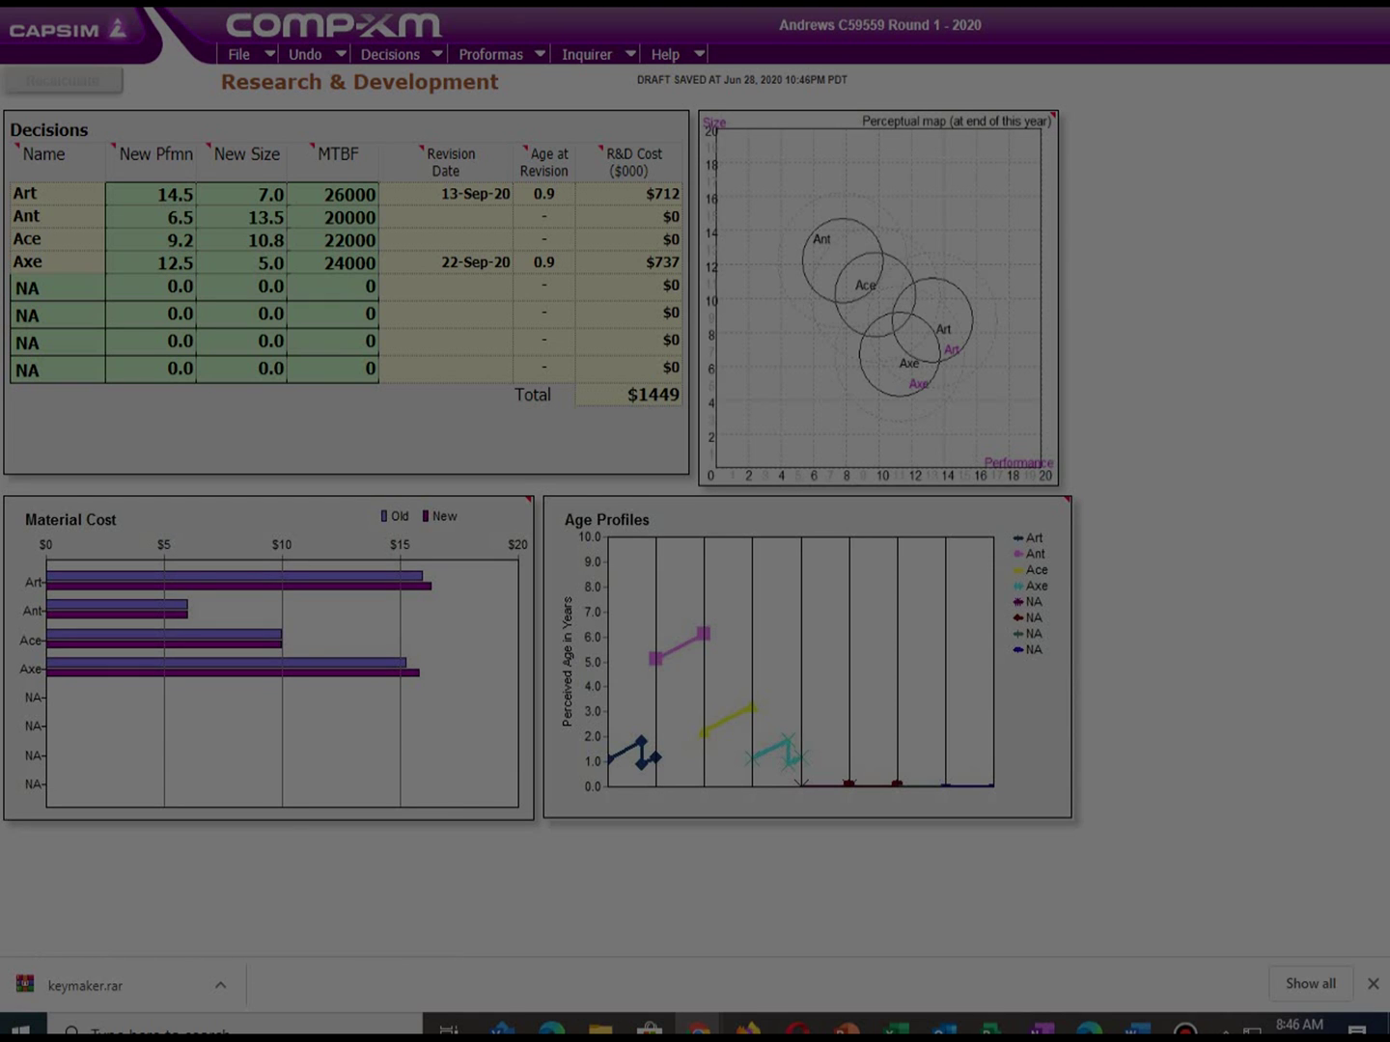
Step: Check the Core segment report and try a new performance of 9.6 and new size of 10.4 for Ace, recalculating R&D
key("alt+Tab")
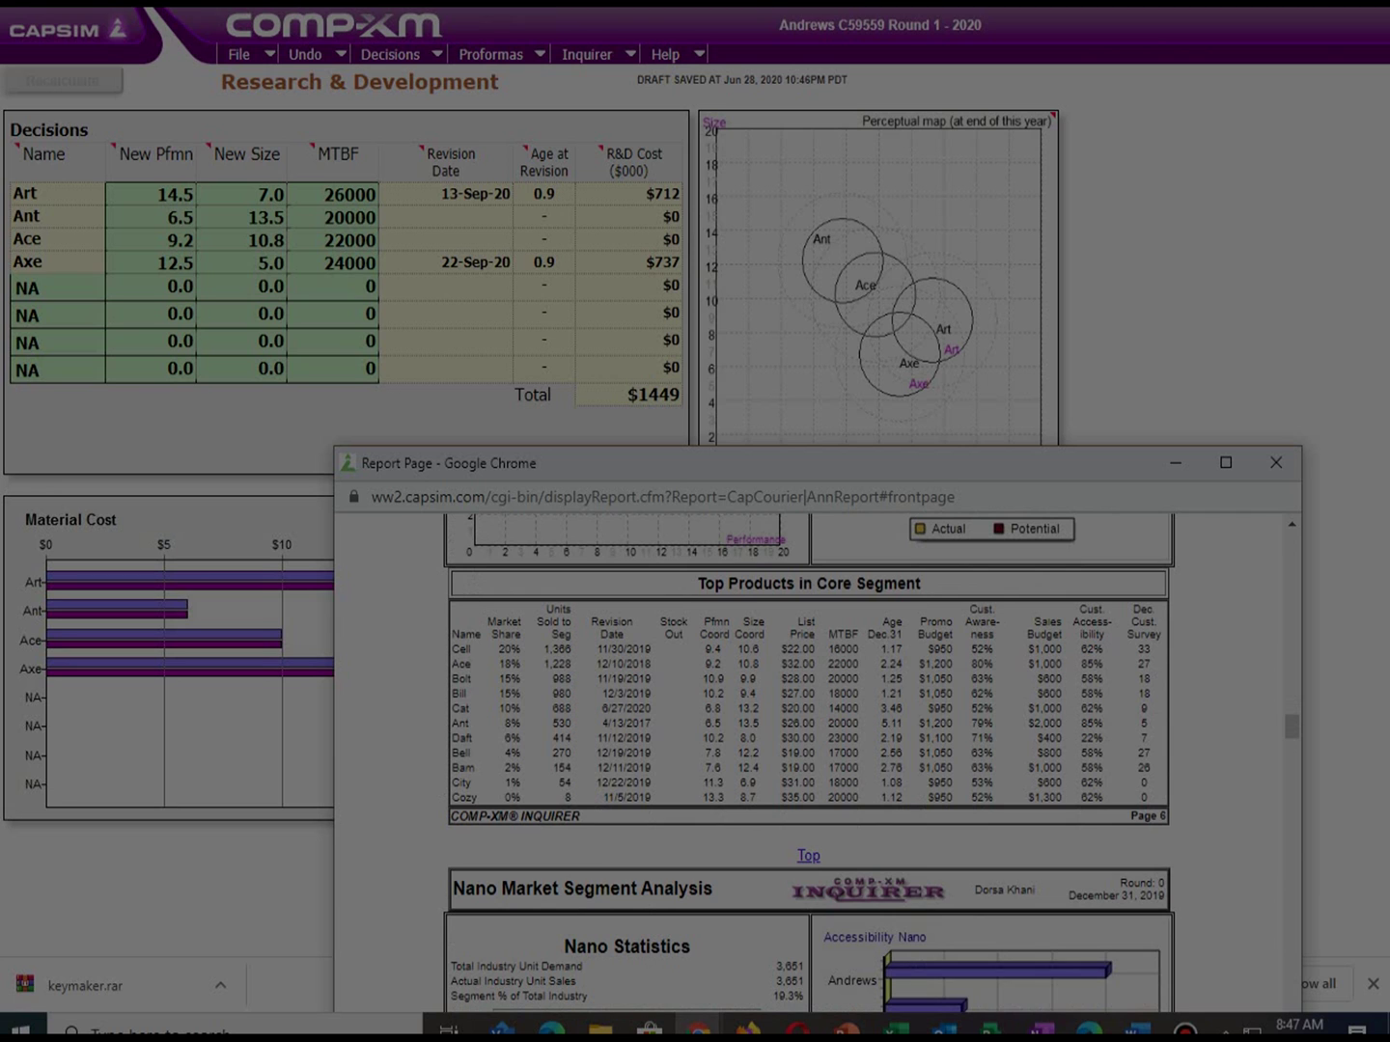
key("alt+Tab")
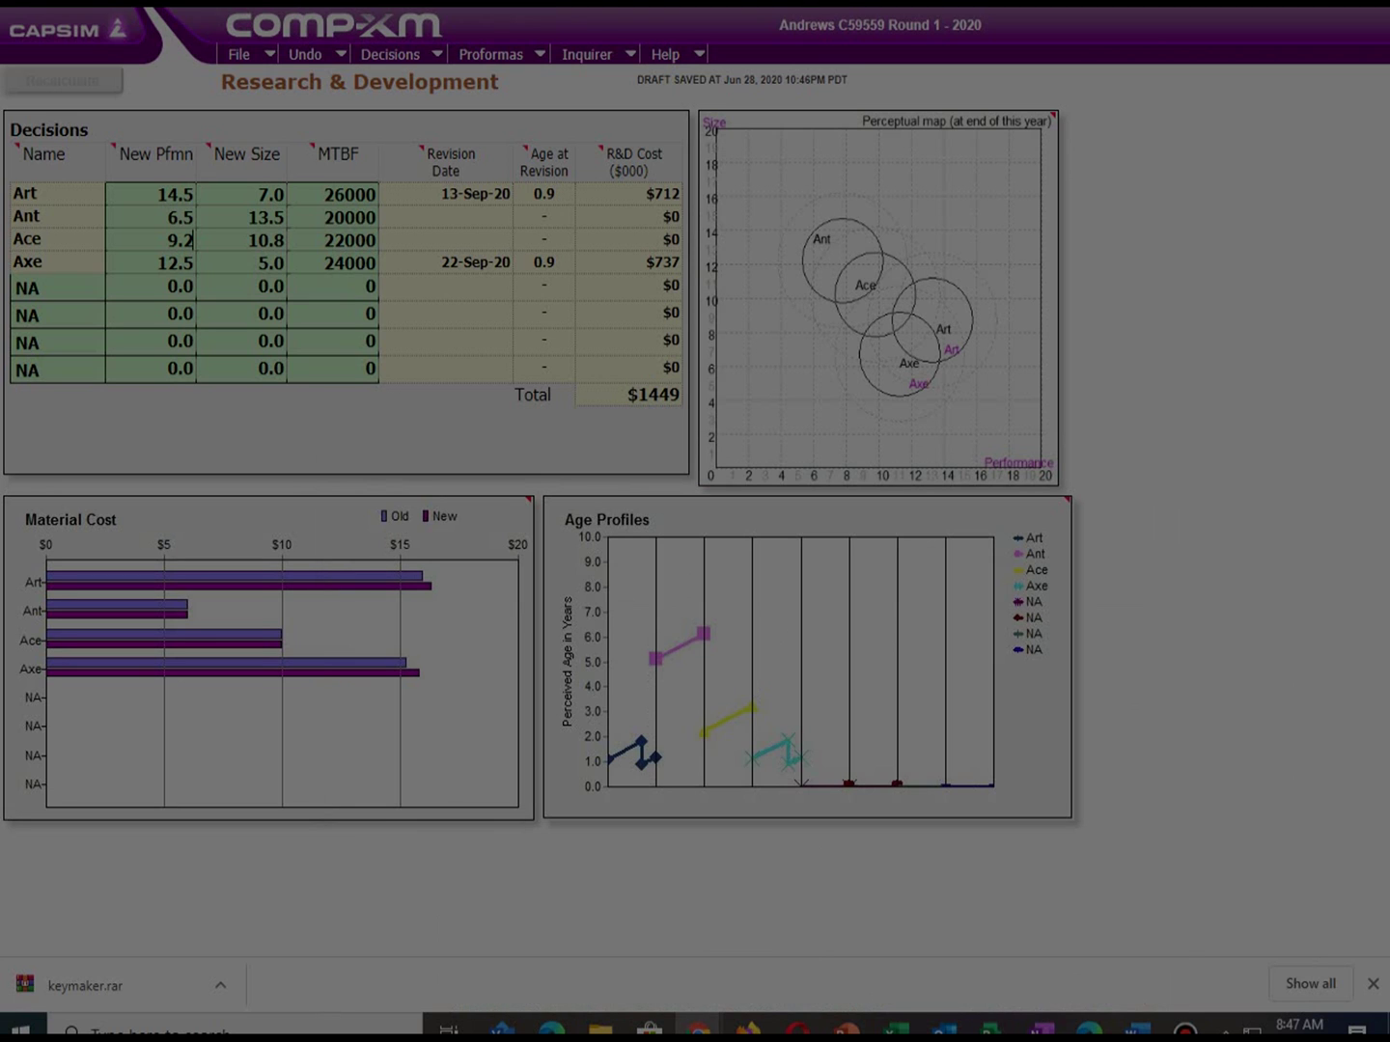
key("BackSpace")
type("6")
key("Tab")
type("10.4")
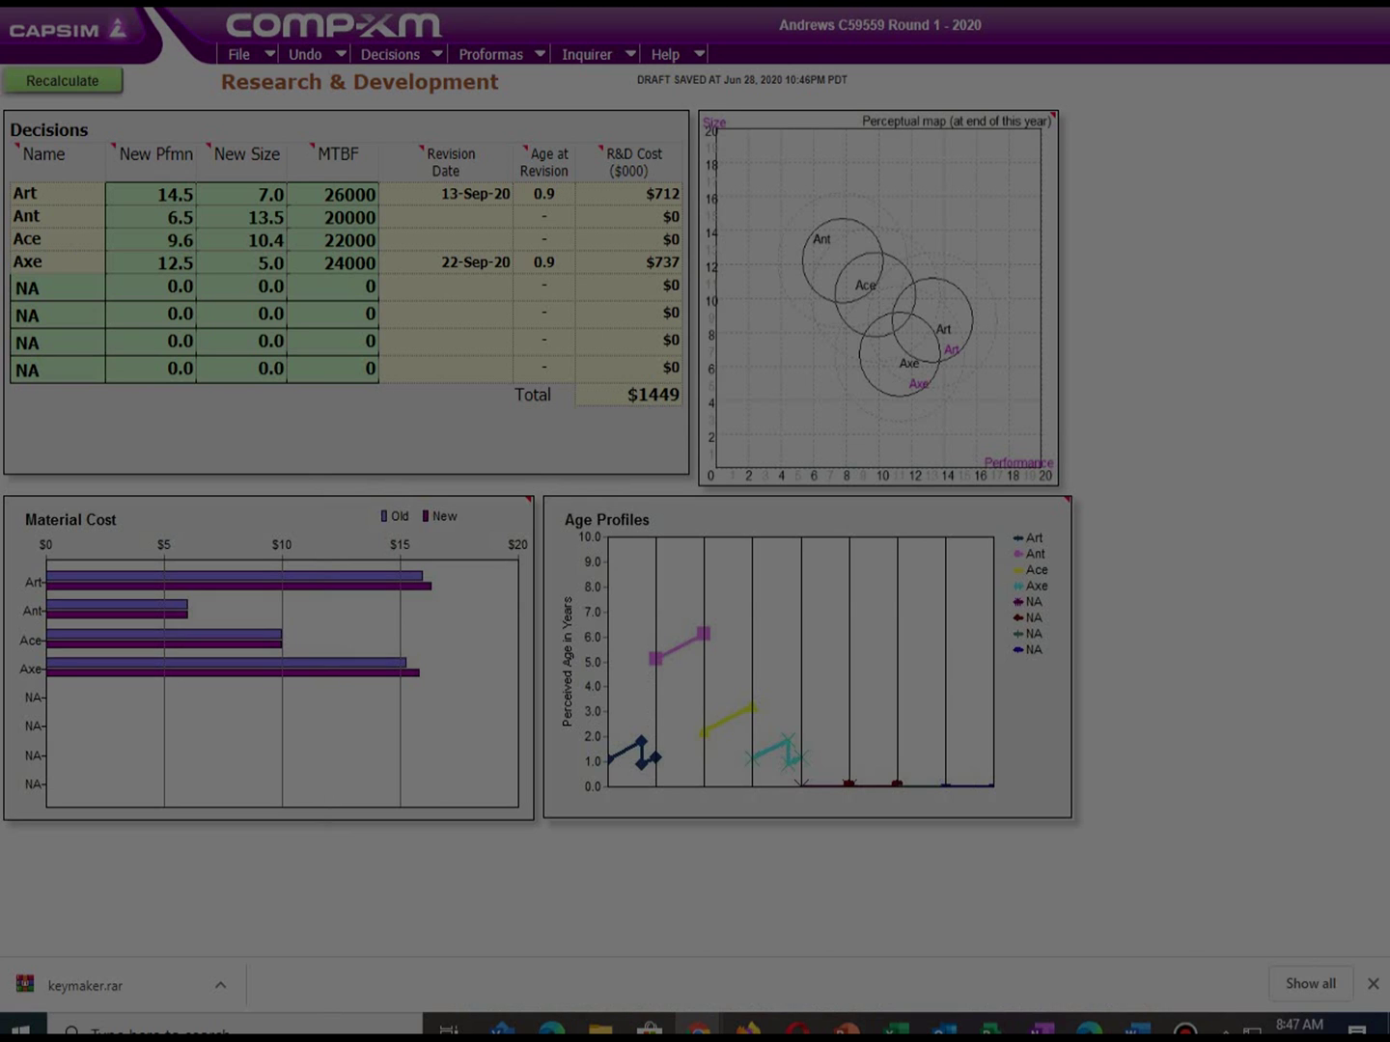
left_click(62, 80)
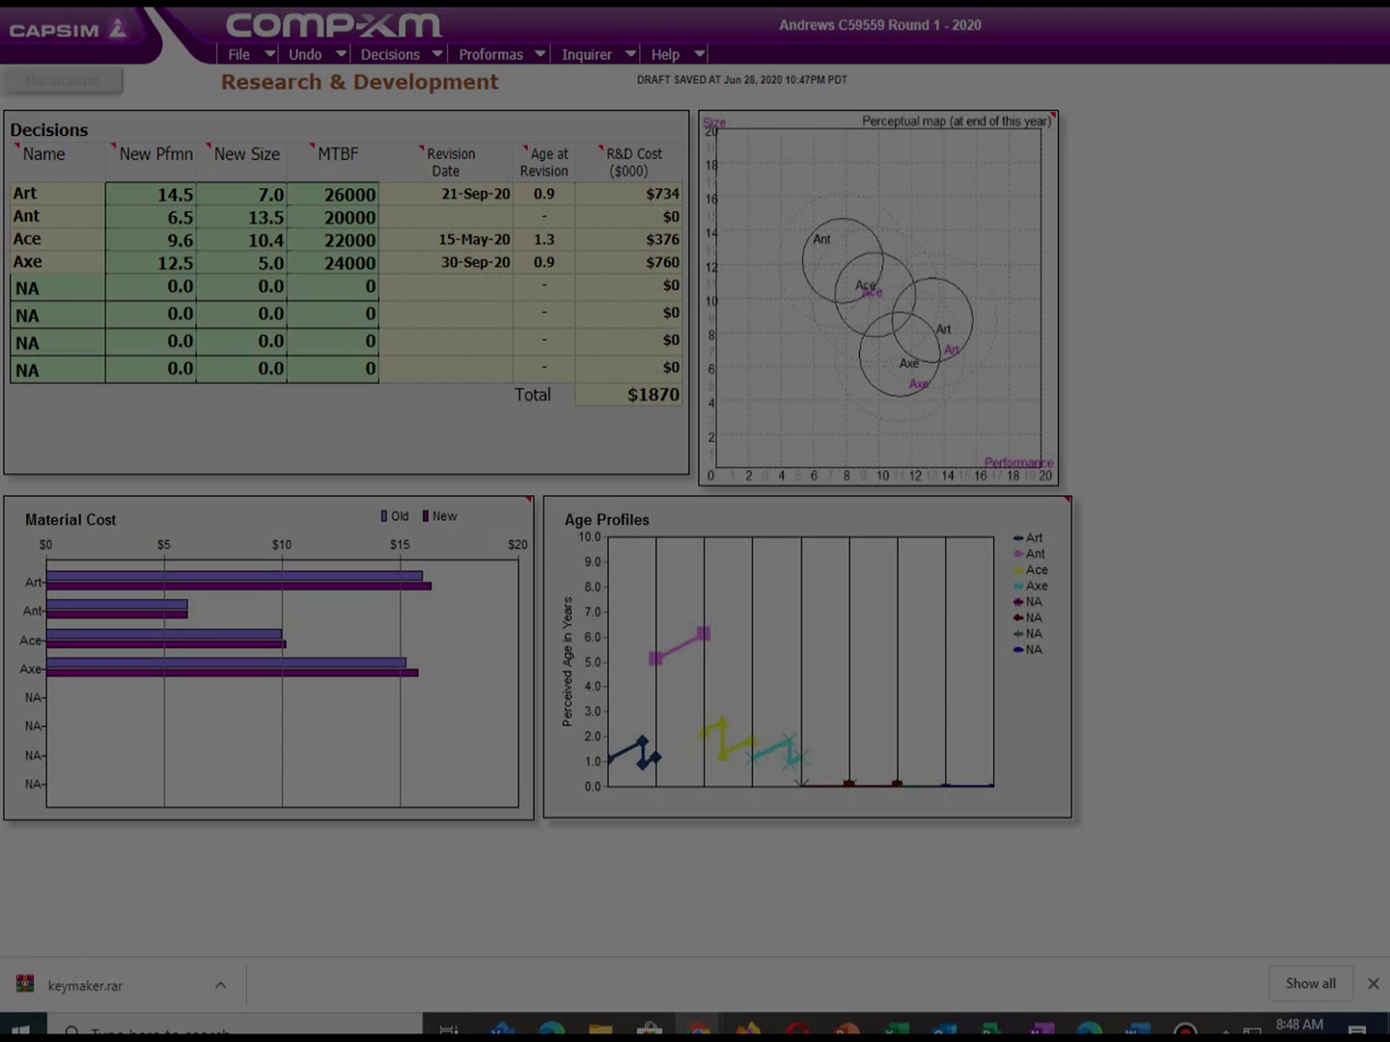
Step: Set Ace's new size to 10.2 and new performance to 10.0, consulting the Core segment's top products in the report
key("Tab")
type("10.")
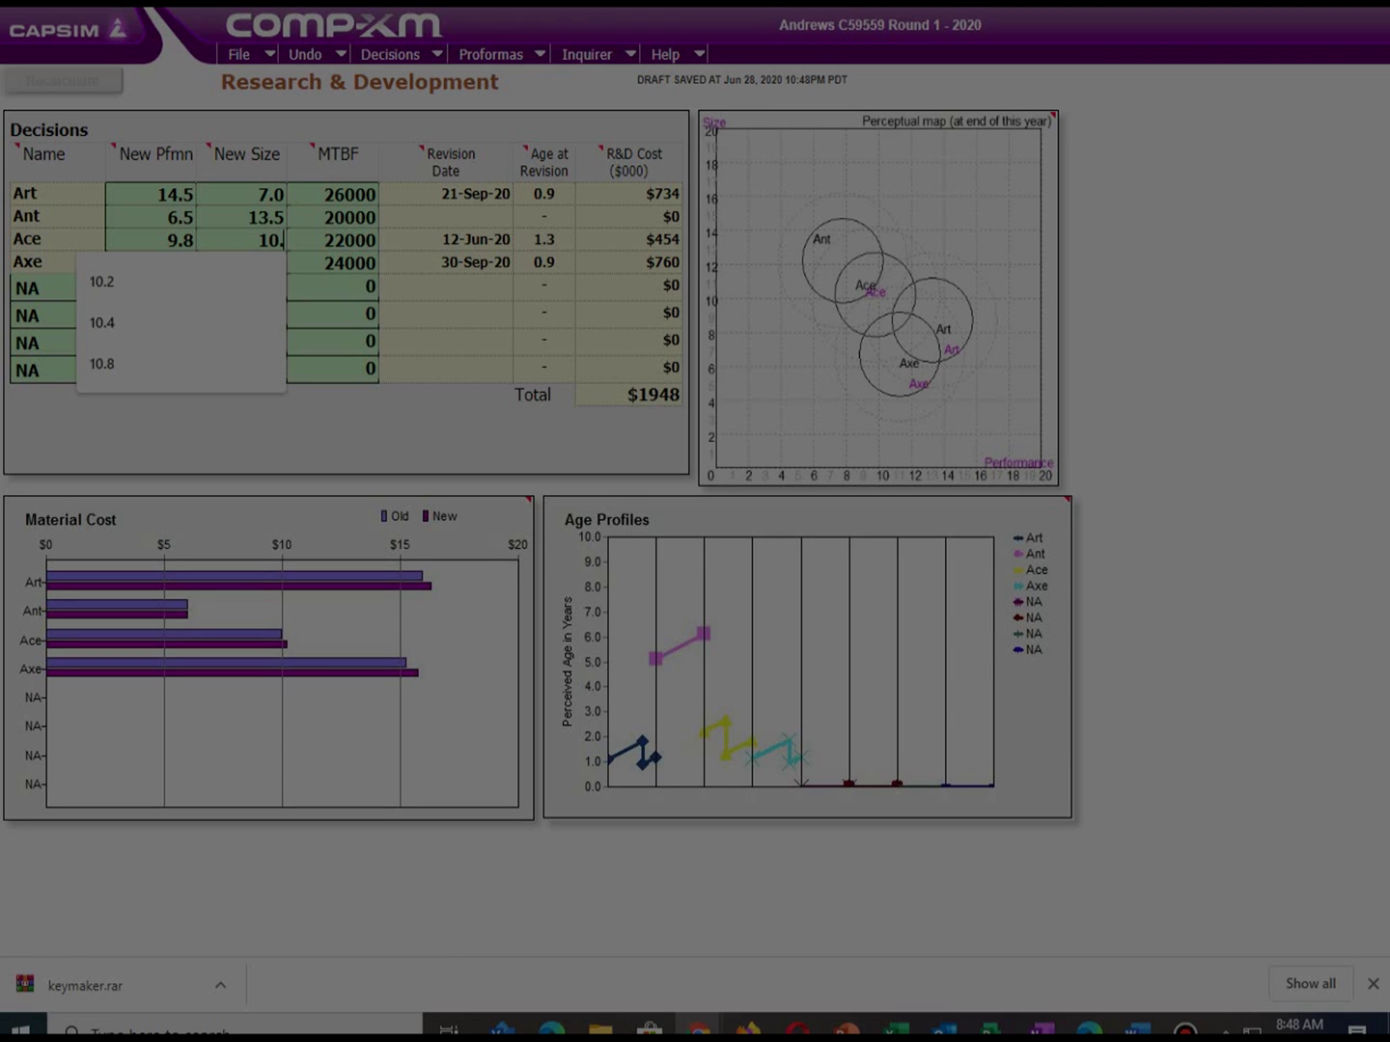
type("2")
key("Tab")
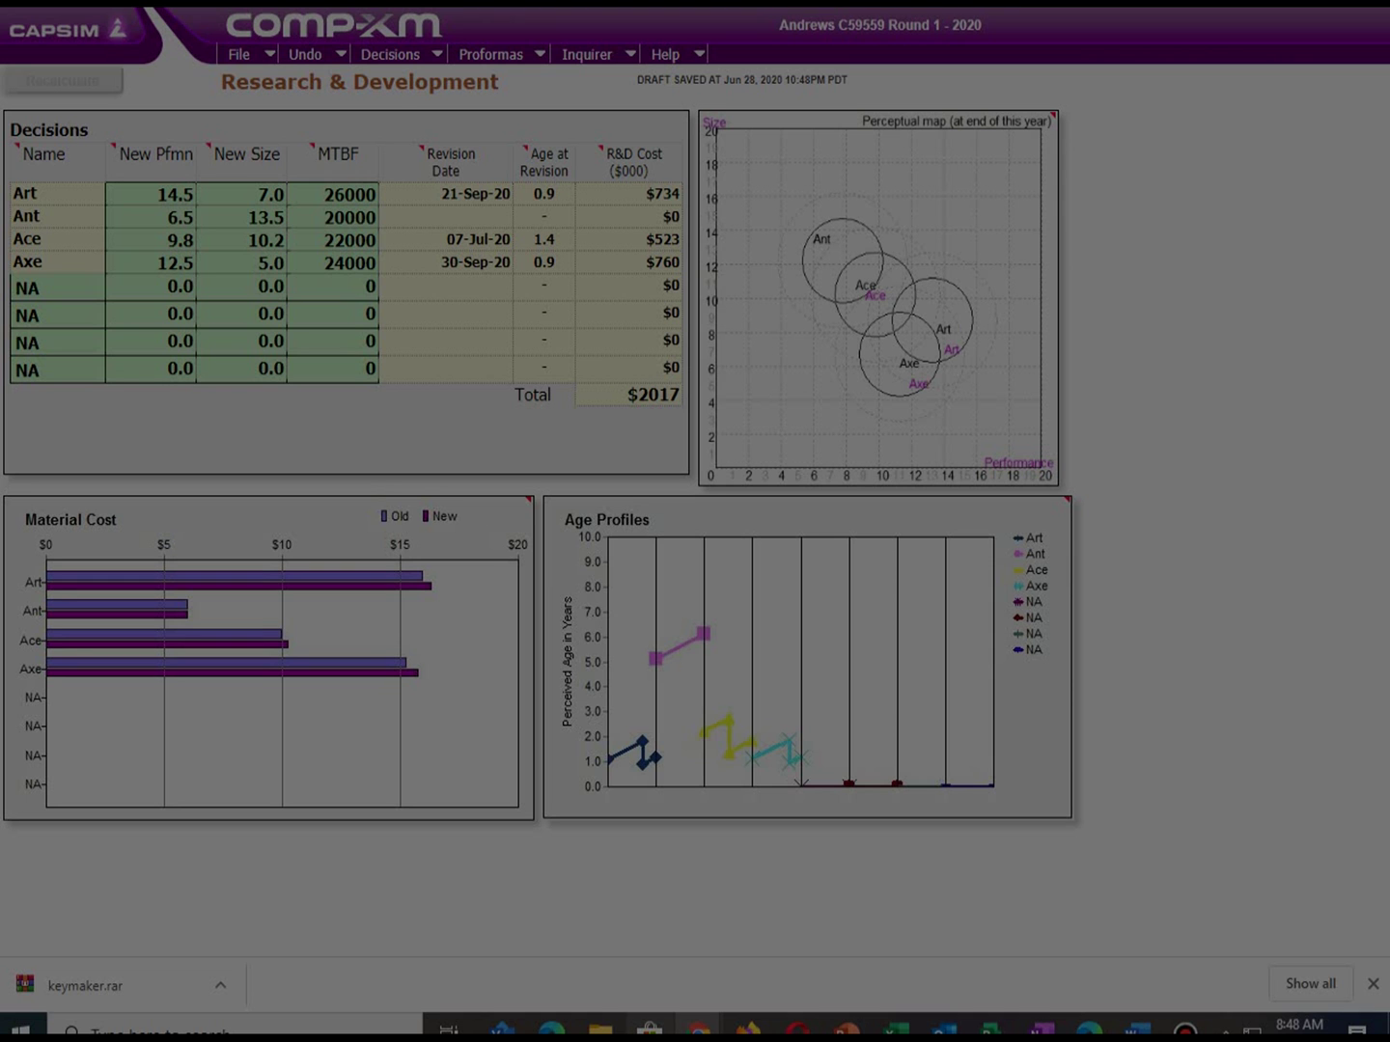
mouse_move(698, 1029)
left_click(807, 897)
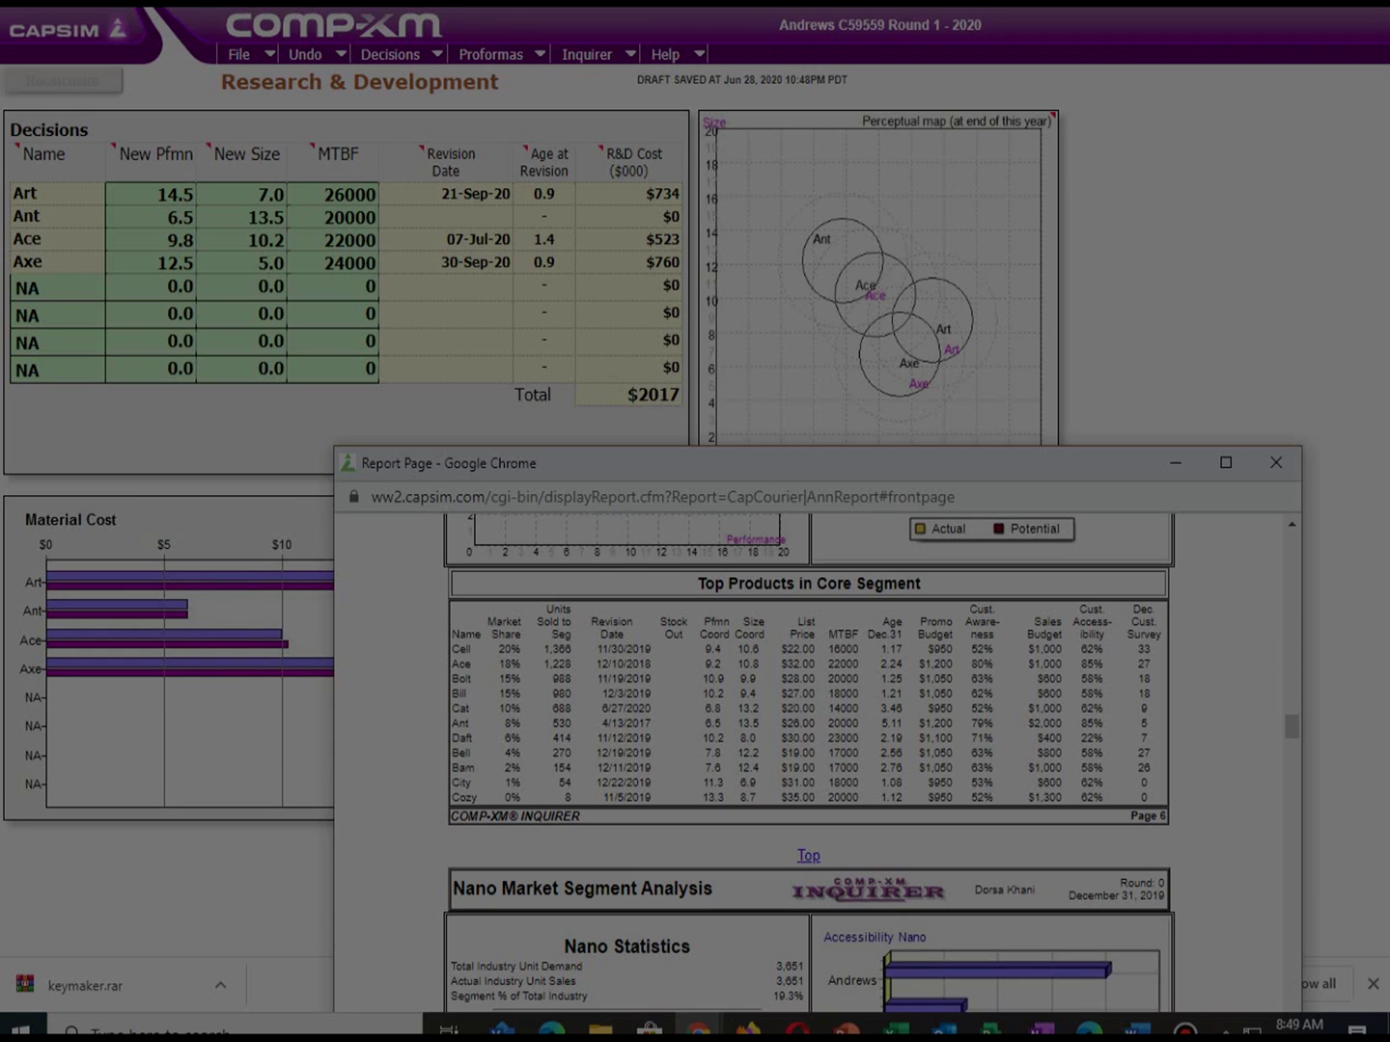
left_click(177, 239)
double_click(178, 239)
type("10")
key("Tab")
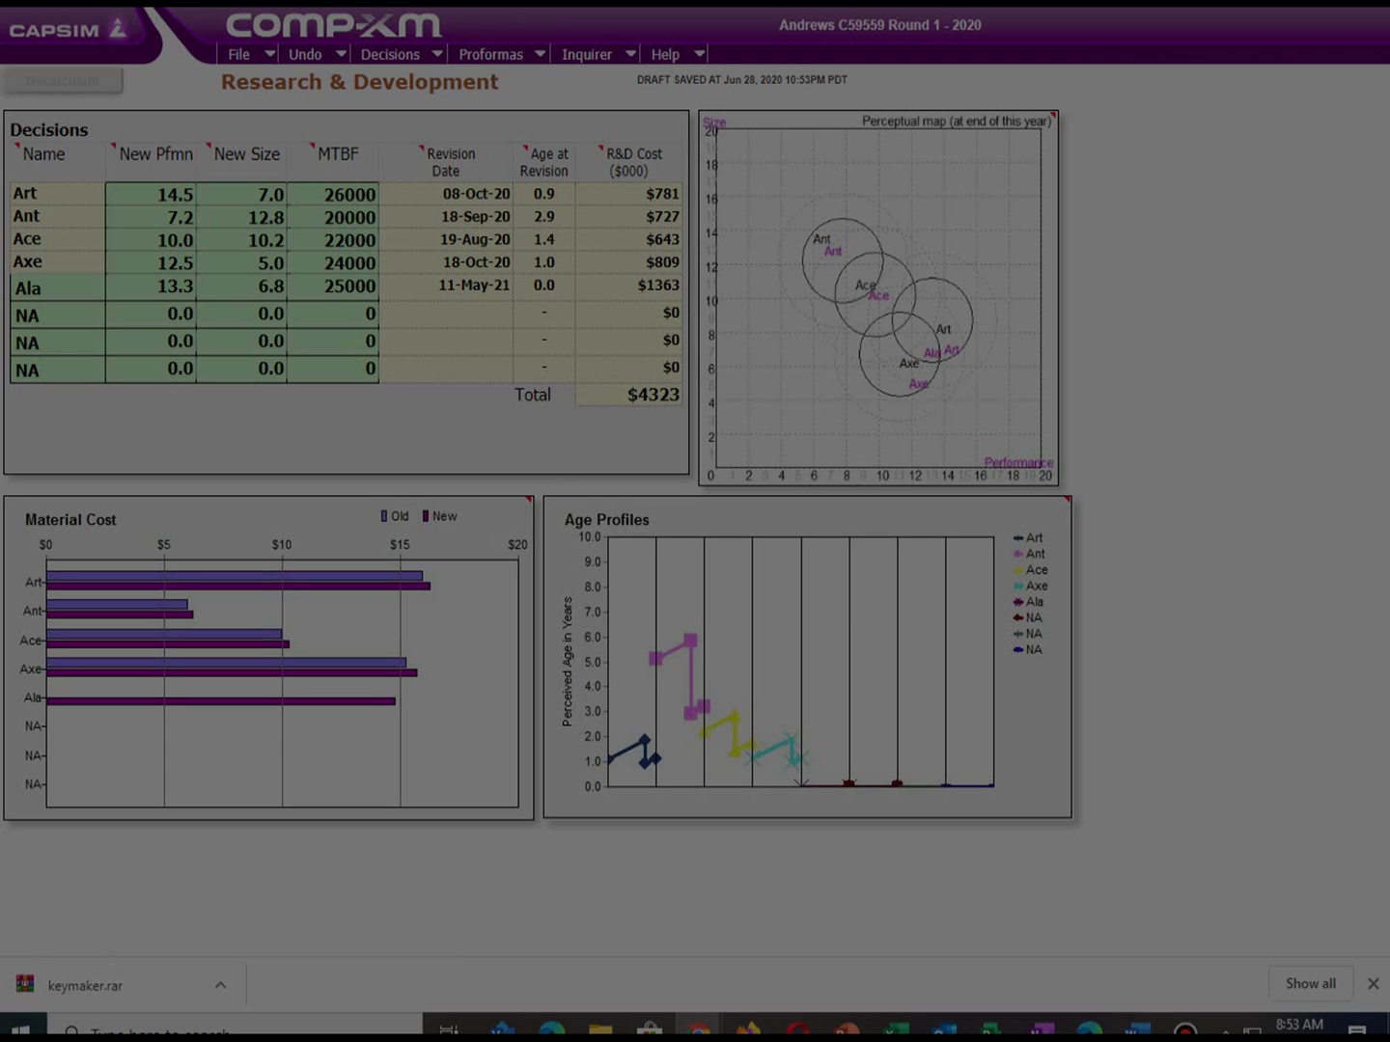
Step: Try a performance of 13.0 and a size of 7.0 for the new product Ala
type("13.0")
key("Tab")
key("BackSpace")
key("BackSpace")
key("BackSpace")
type("7")
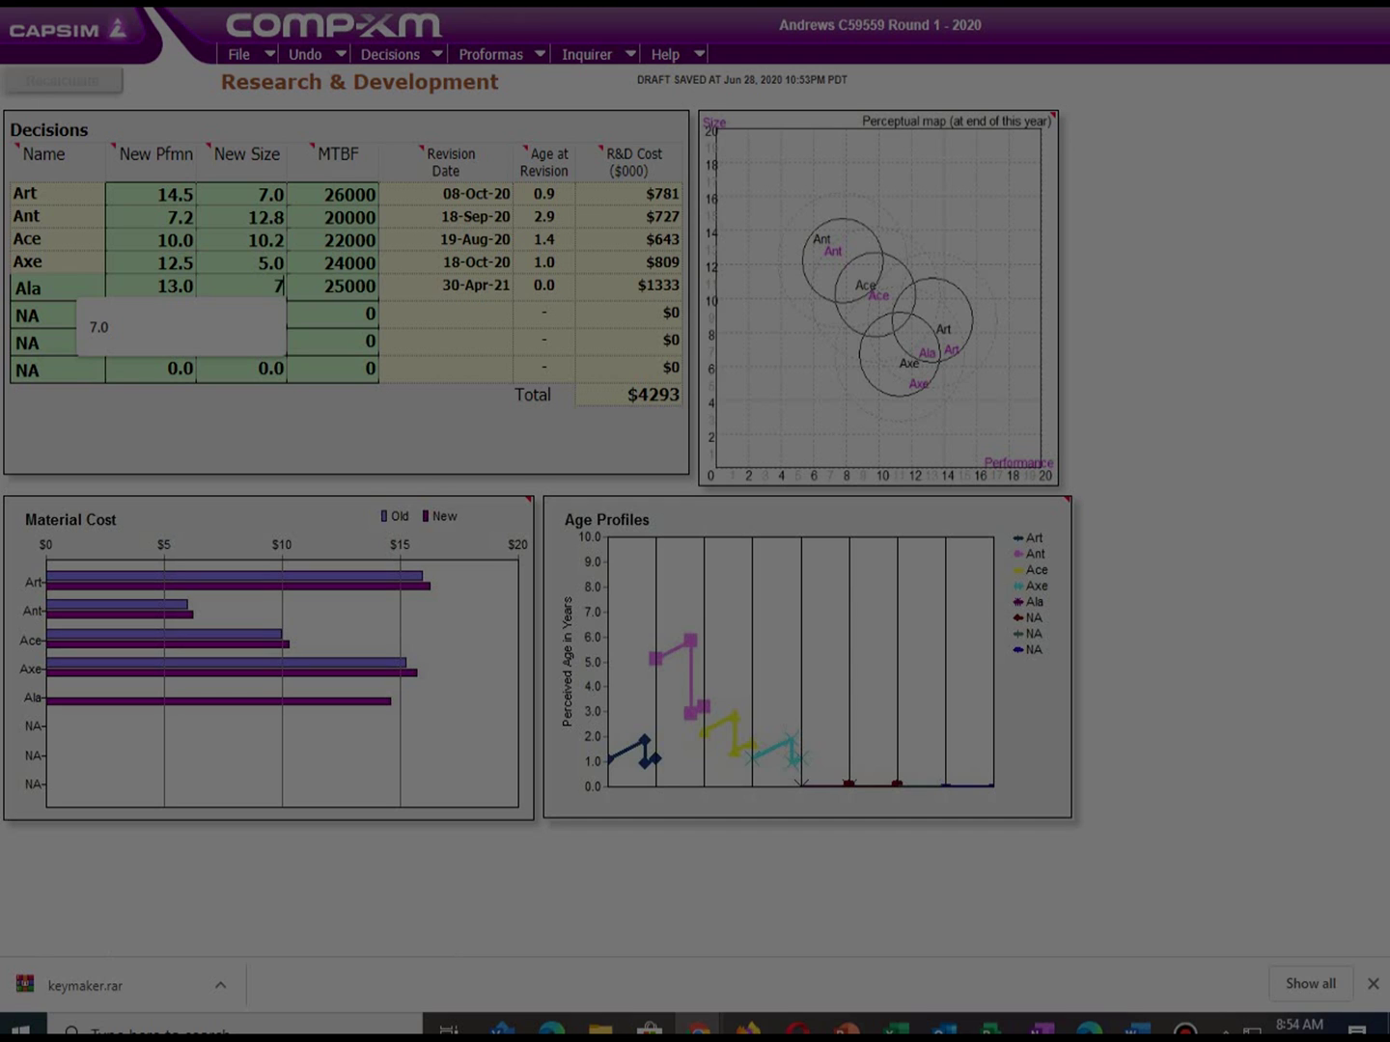
key("Tab")
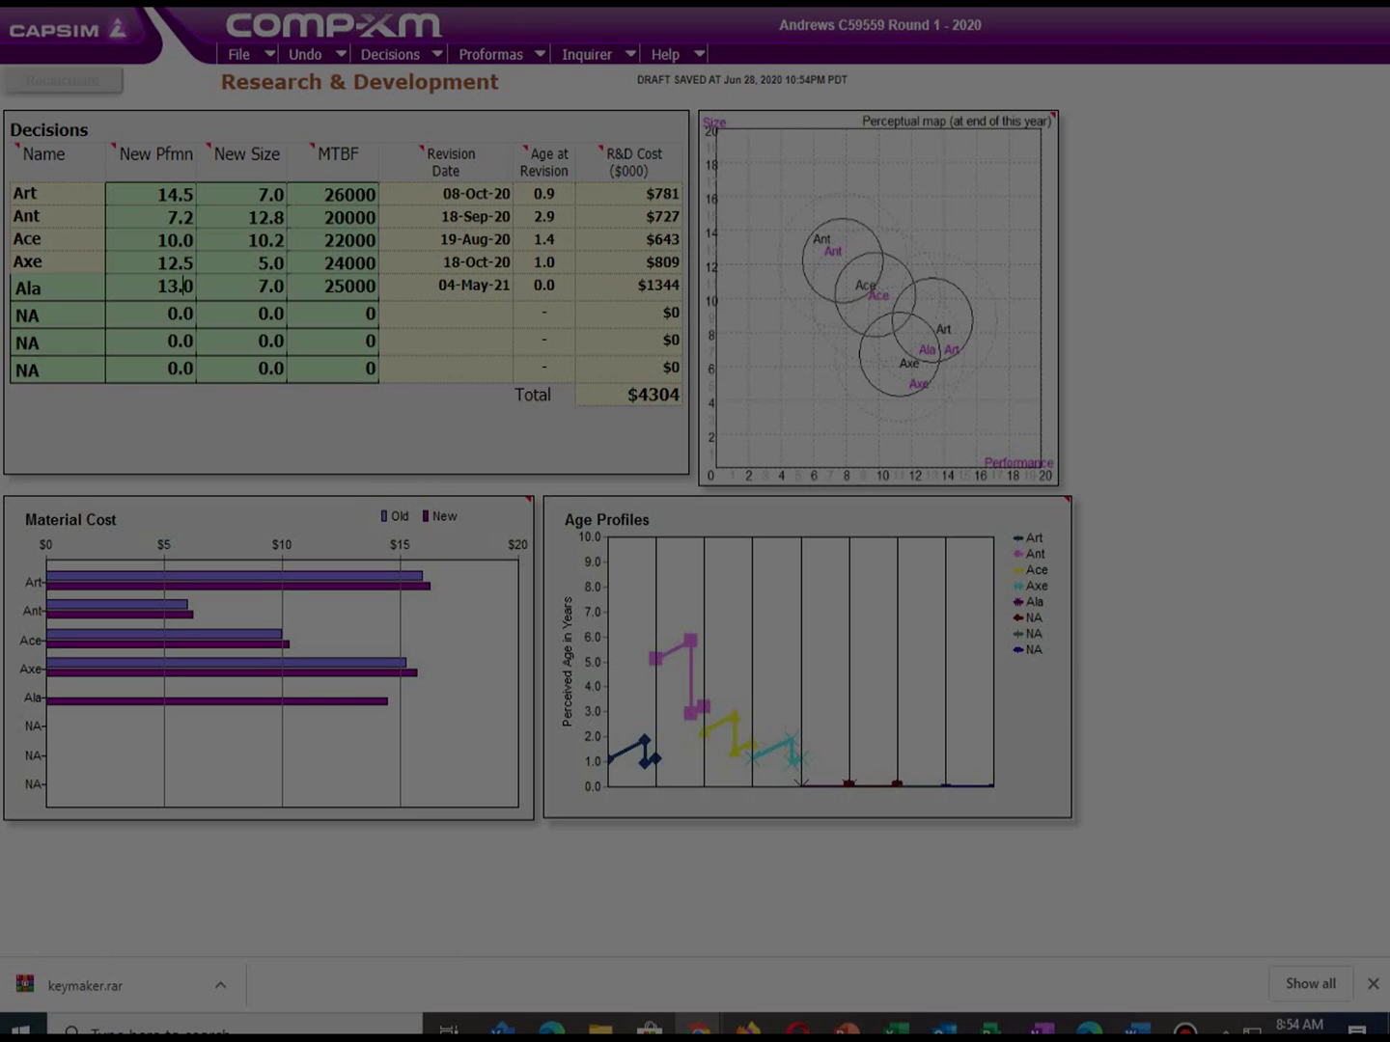
Step: Try a performance of 13.5 and a size of 6.5 for Ala, and recalculate the R&D decisions
type("13.5")
key("Tab")
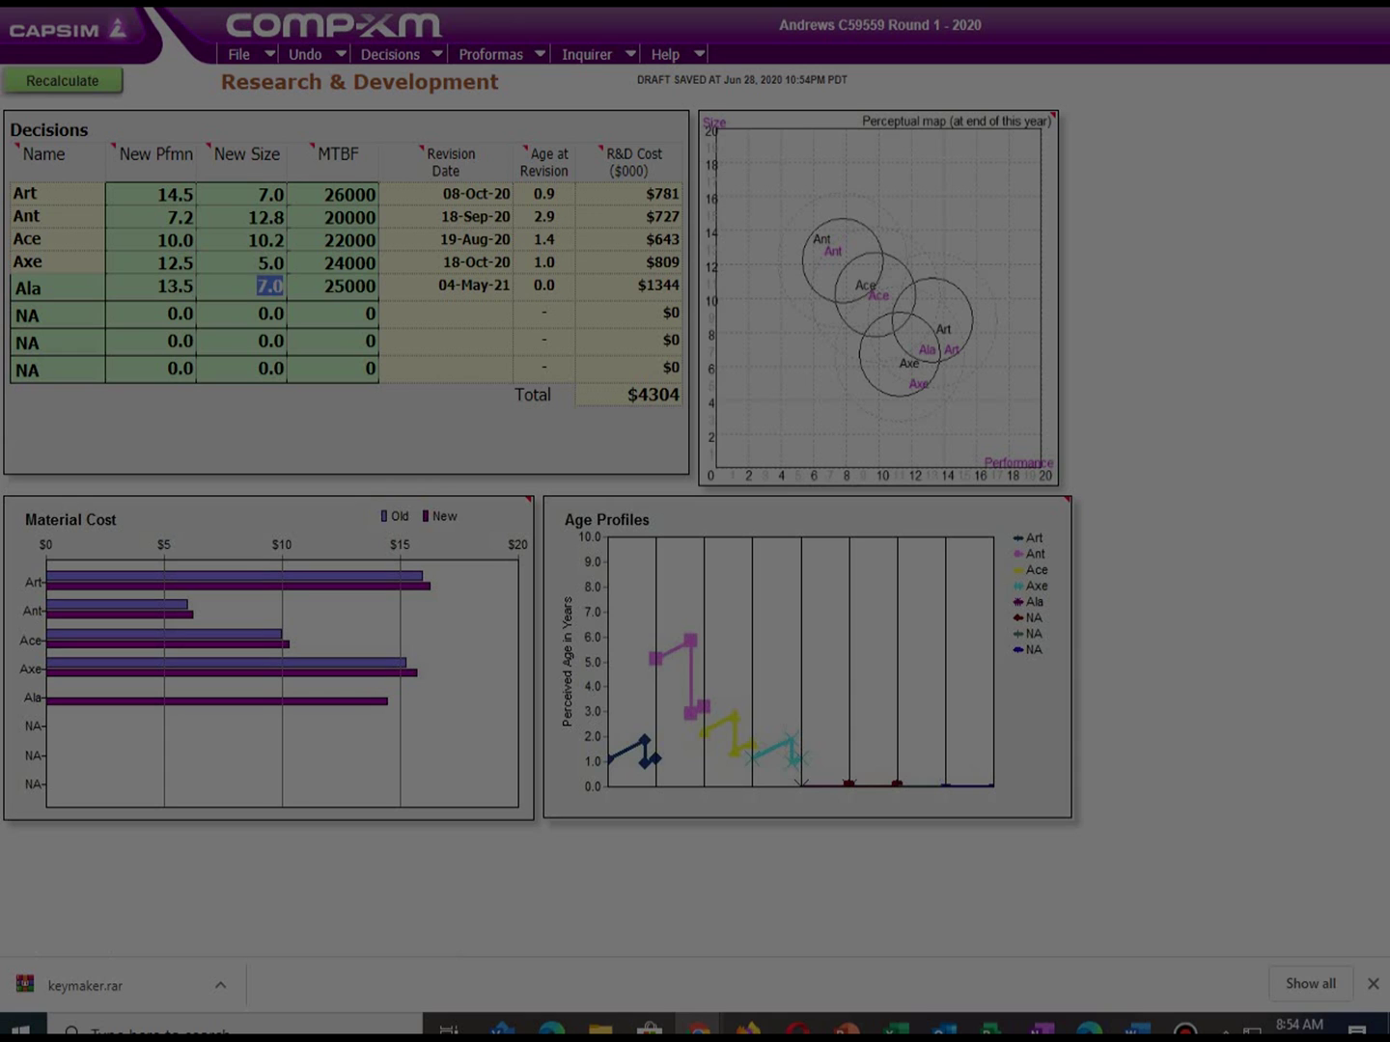
type("6.5")
left_click(62, 80)
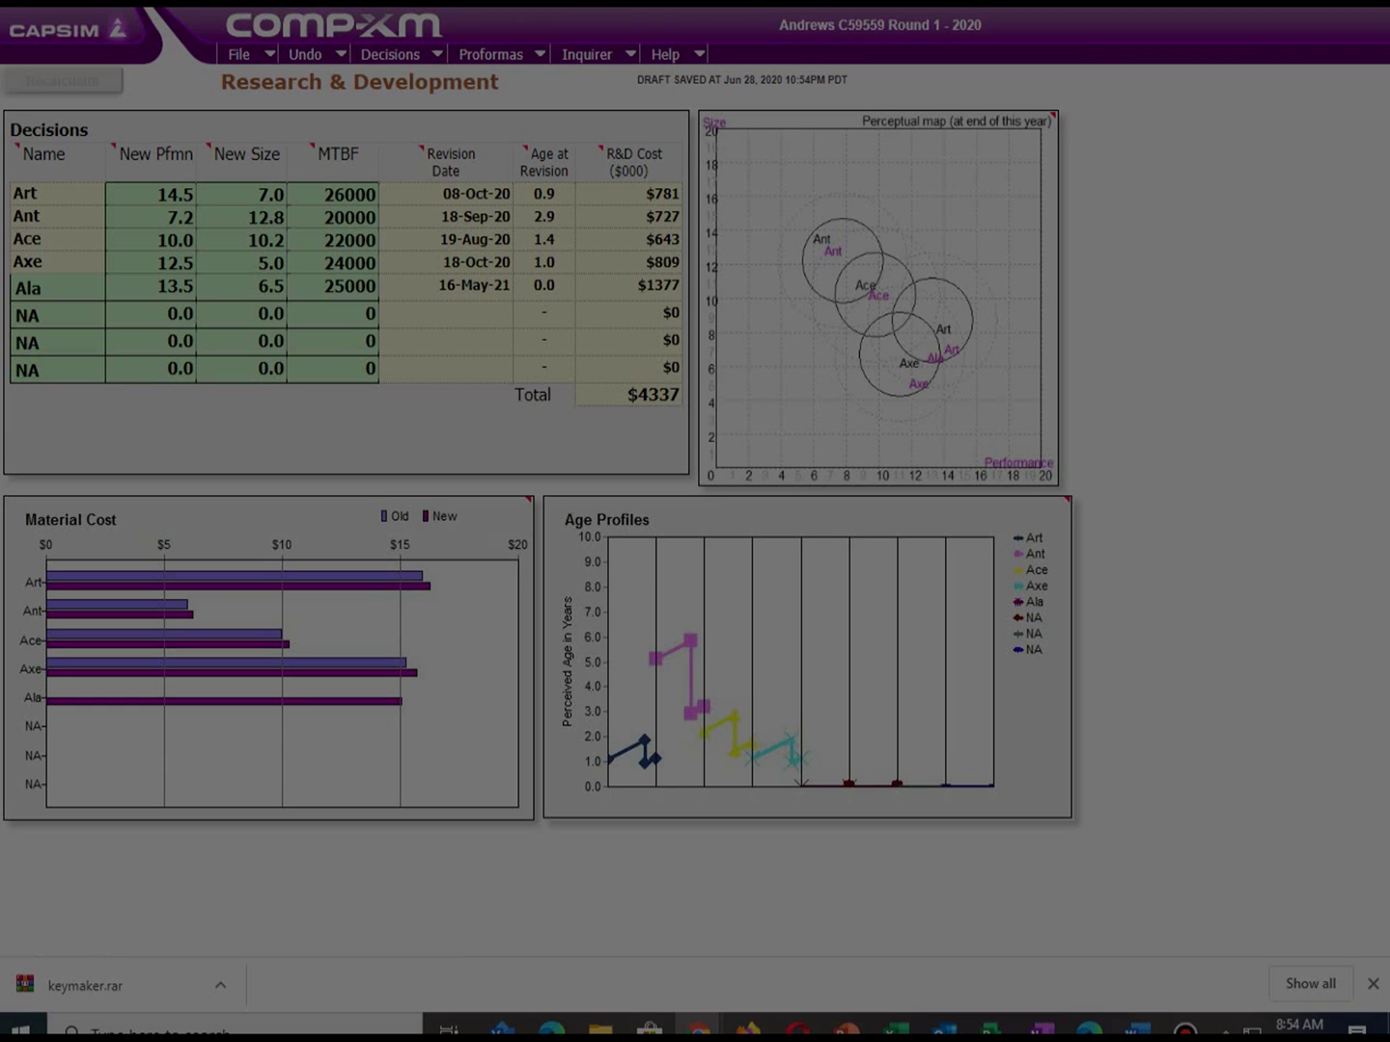
Step: Set Ala's performance to 14.0 and size to 6.0, and recalculate the R&D decisions
left_click_drag(192, 285, 166, 286)
type("4")
key("Tab")
type("6.0")
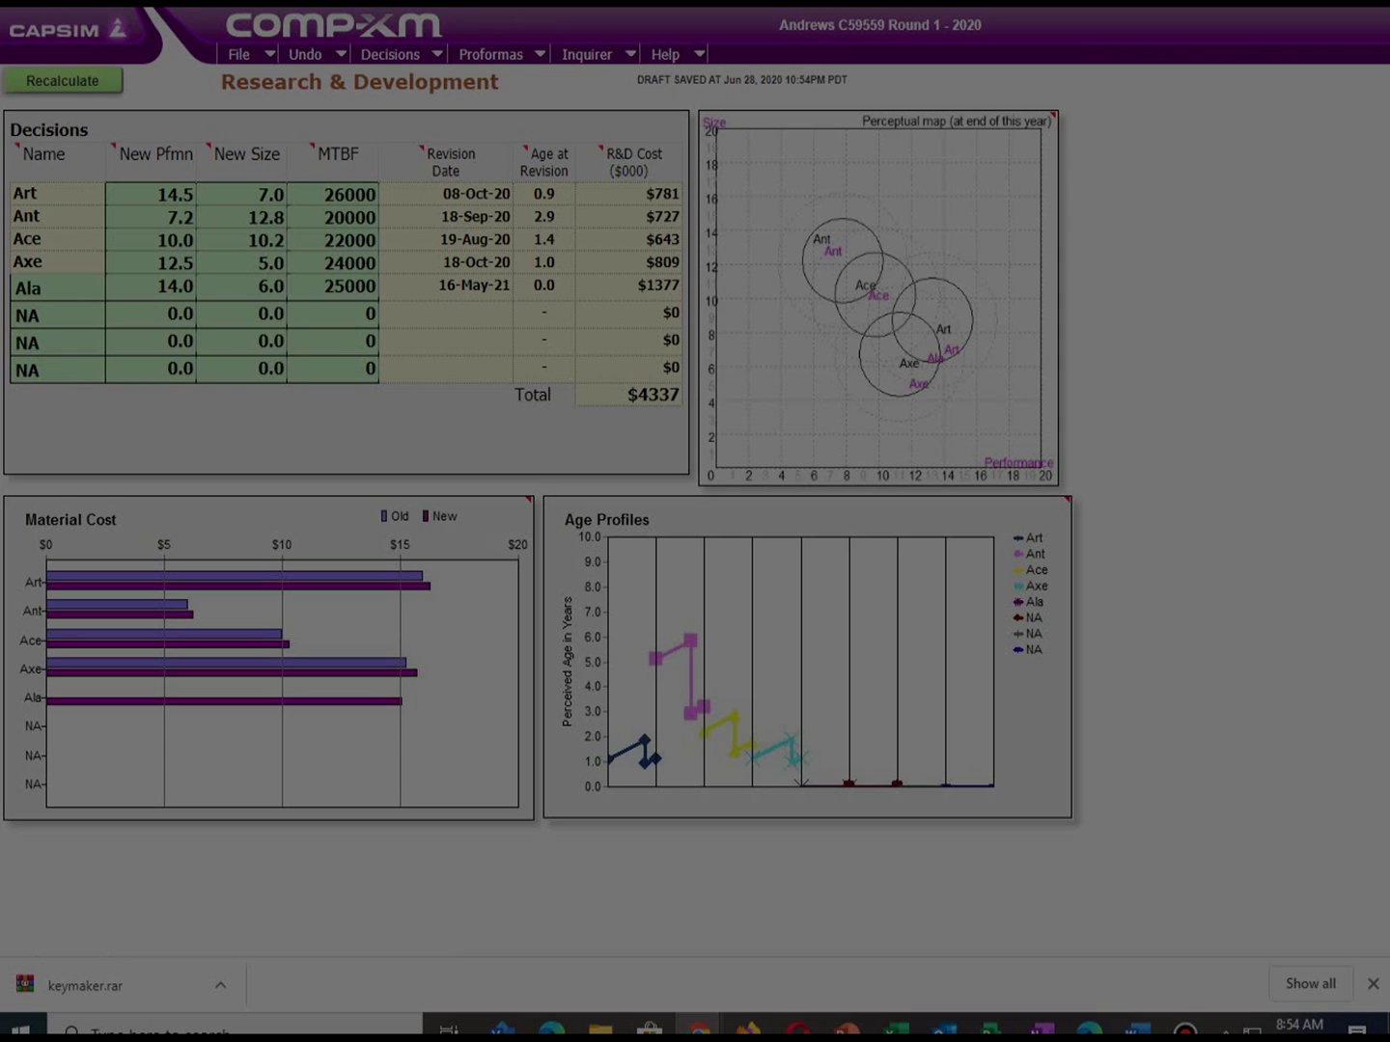
left_click(64, 80)
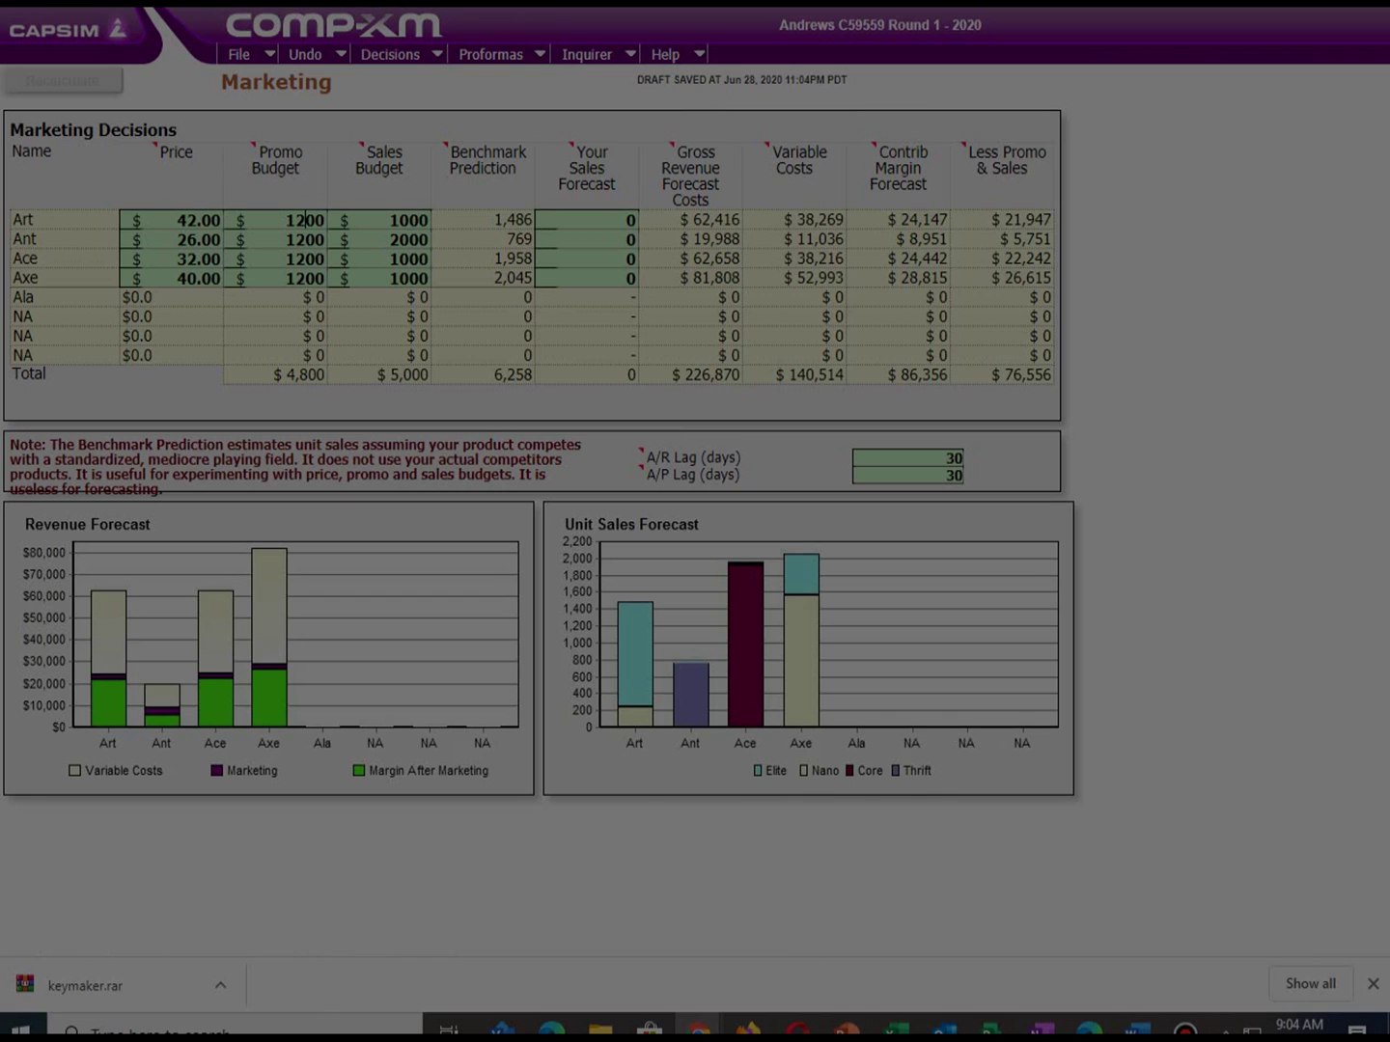
Step: Set Art's promo budget and sales budget to 2000 each and its sales forecast to 785
key("BackSpace")
key("BackSpace")
type("20")
left_click(398, 221)
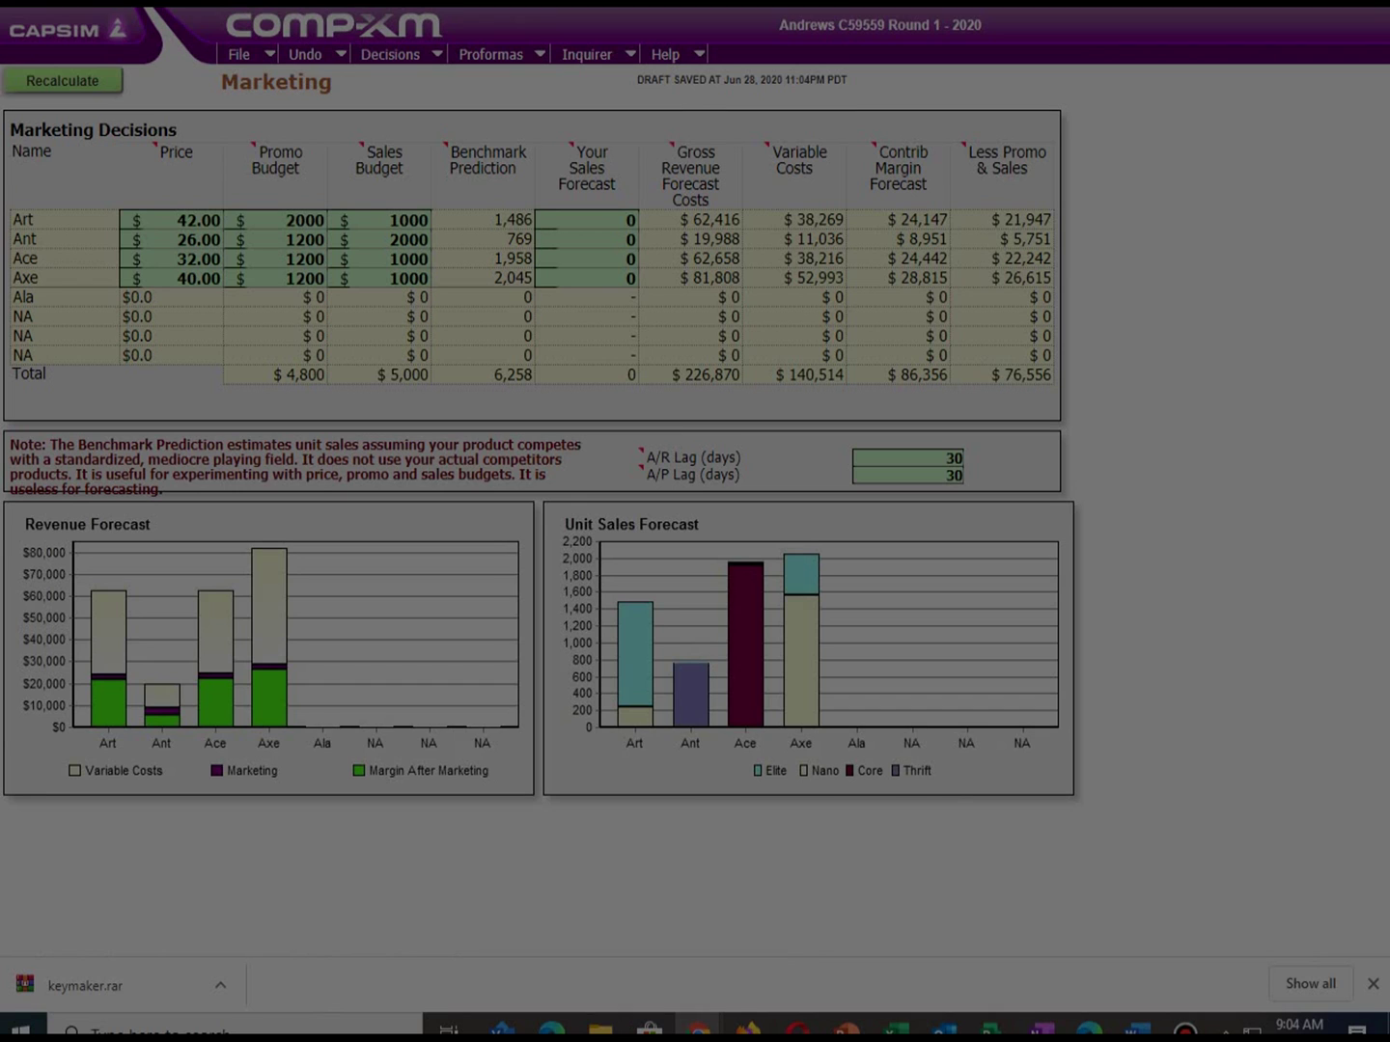
key("BackSpace")
type("2")
key("BackSpace")
type("785")
Step: Set Ant's promo budget to 2000 and its sales forecast to 933
key("BackSpace")
type("0")
key("BackSpace")
type("933")
Step: Set Ace's promo budget and sales budget to 2000 each and its sales forecast to 1351
key("BackSpace")
key("BackSpace")
type("2")
type("0")
key("BackSpace")
type("2")
left_click(629, 259)
key("BackSpace")
type("1351")
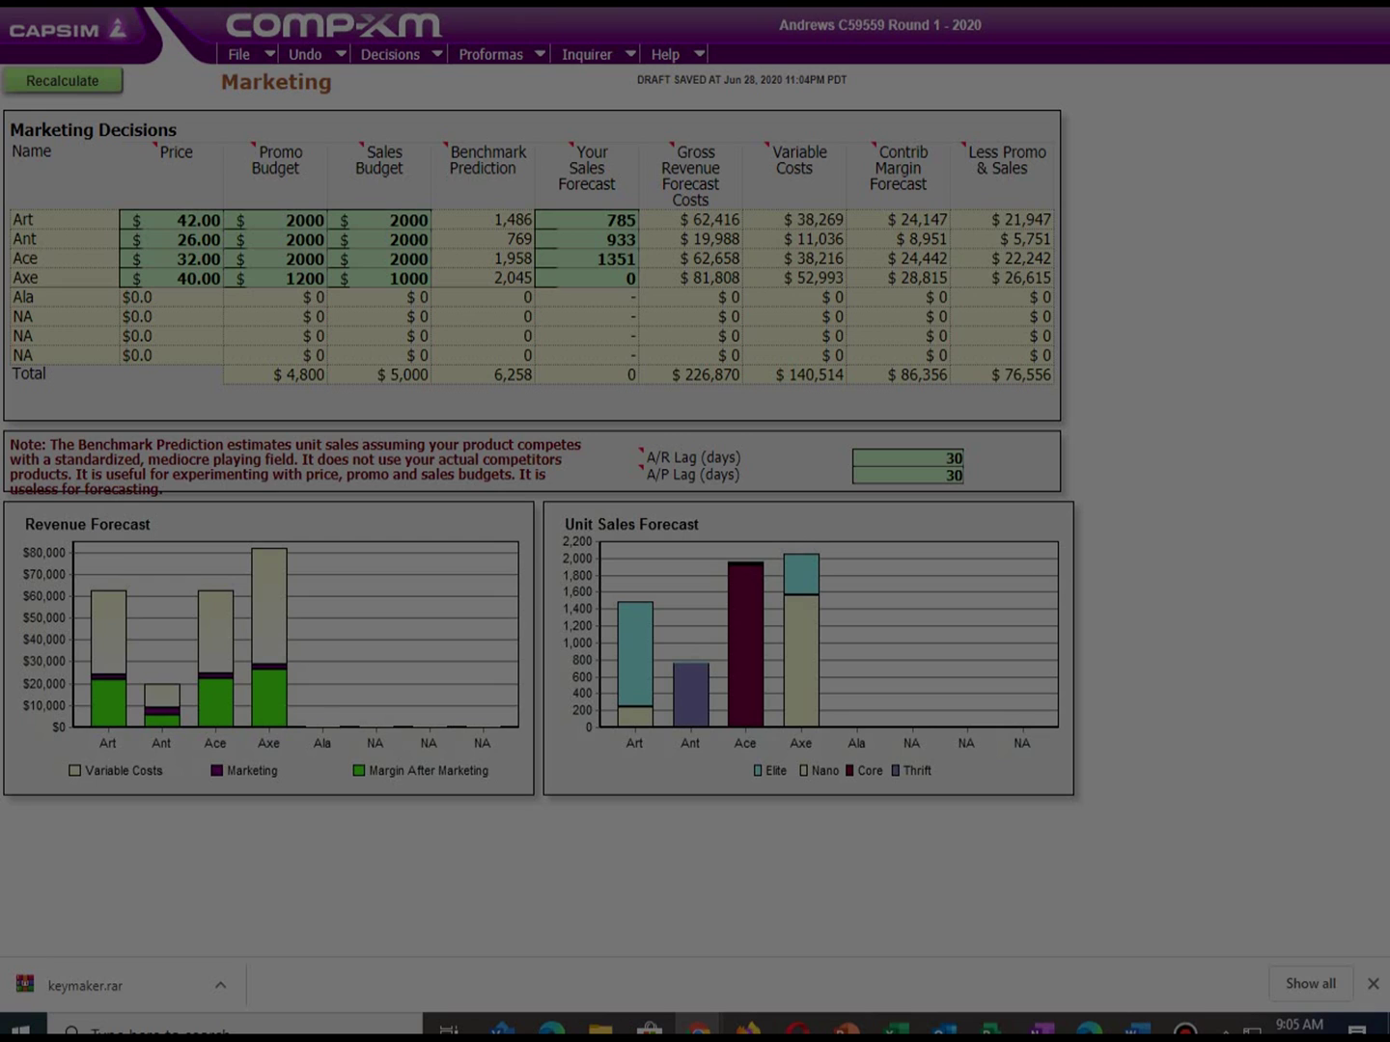
Step: Set Axe's promo and sales budgets to 2000 each and its sales forecast to 744, and recalculate the Marketing decisions
key("BackSpace")
key("BackSpace")
type("20")
key("BackSpace")
type("2")
type("7")
type("44")
left_click(62, 80)
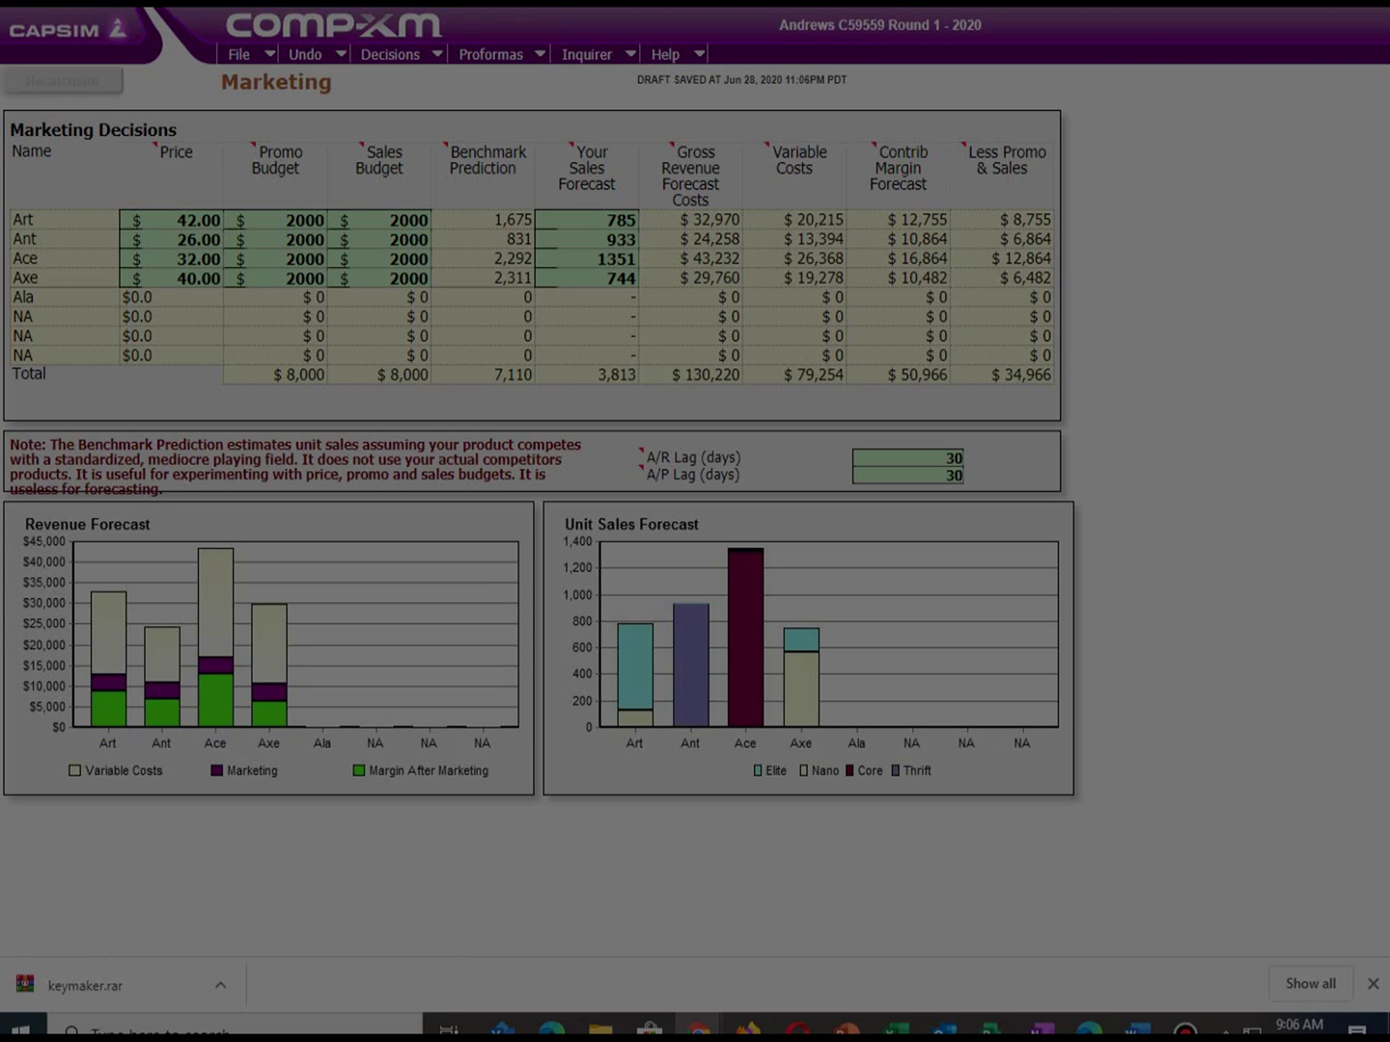
Step: Review the Elite segment's customer buying criteria, especially the expected price range, in the report, and return to the Marketing decisions
left_click(492, 54)
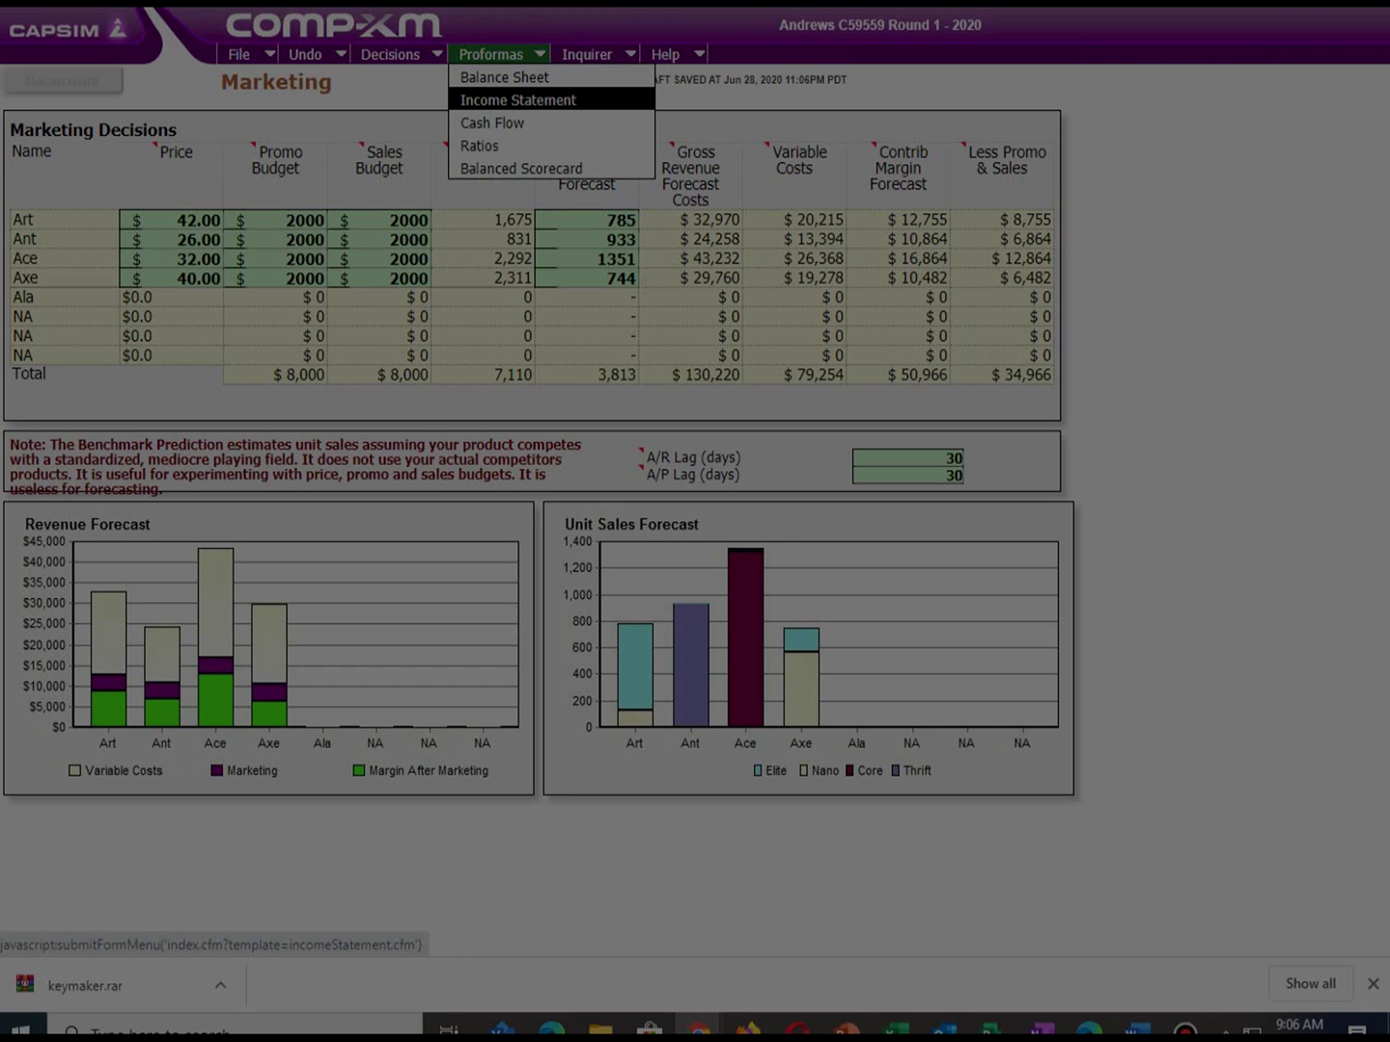
left_click(517, 100)
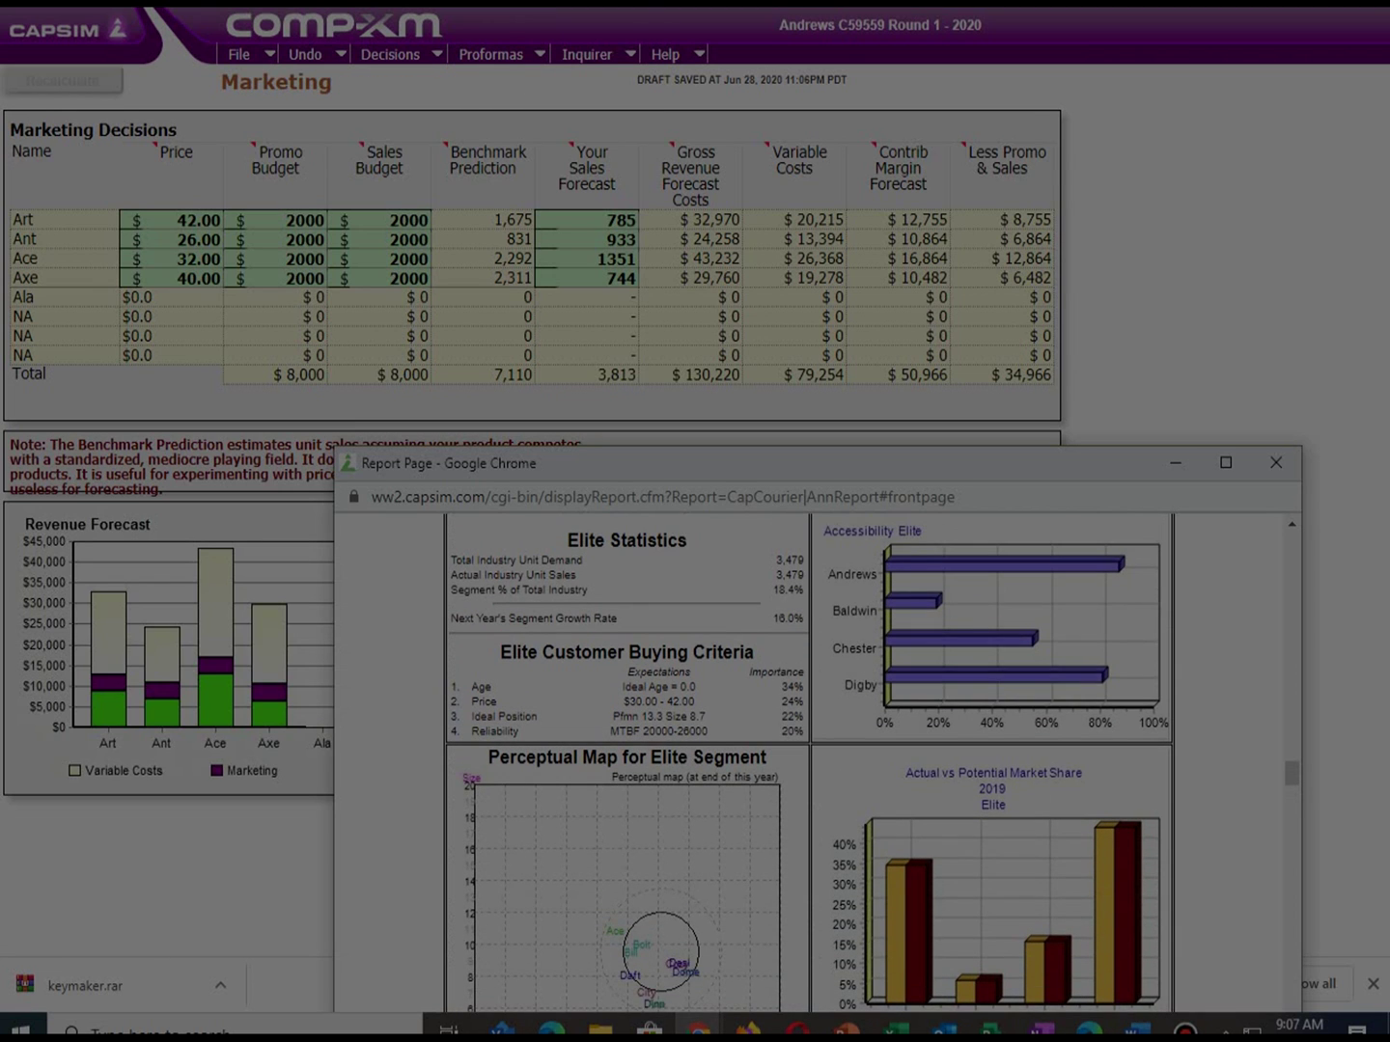
scroll(808, 762, "down", 4)
scroll(808, 761, "up", 4)
scroll(808, 762, "up", 1)
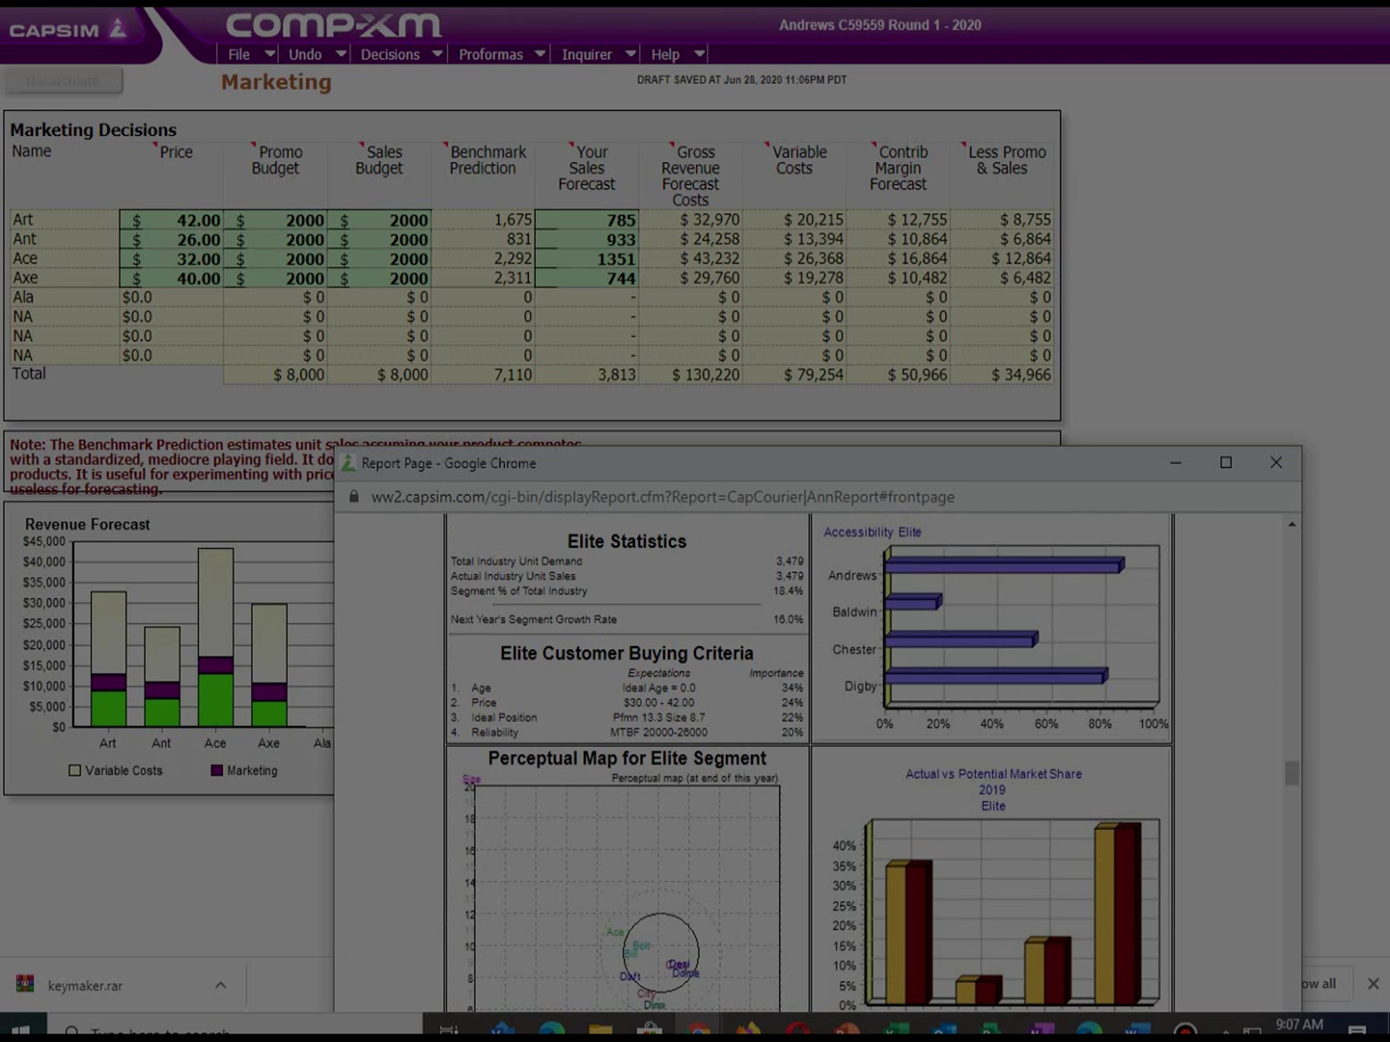
key("ctrl+w")
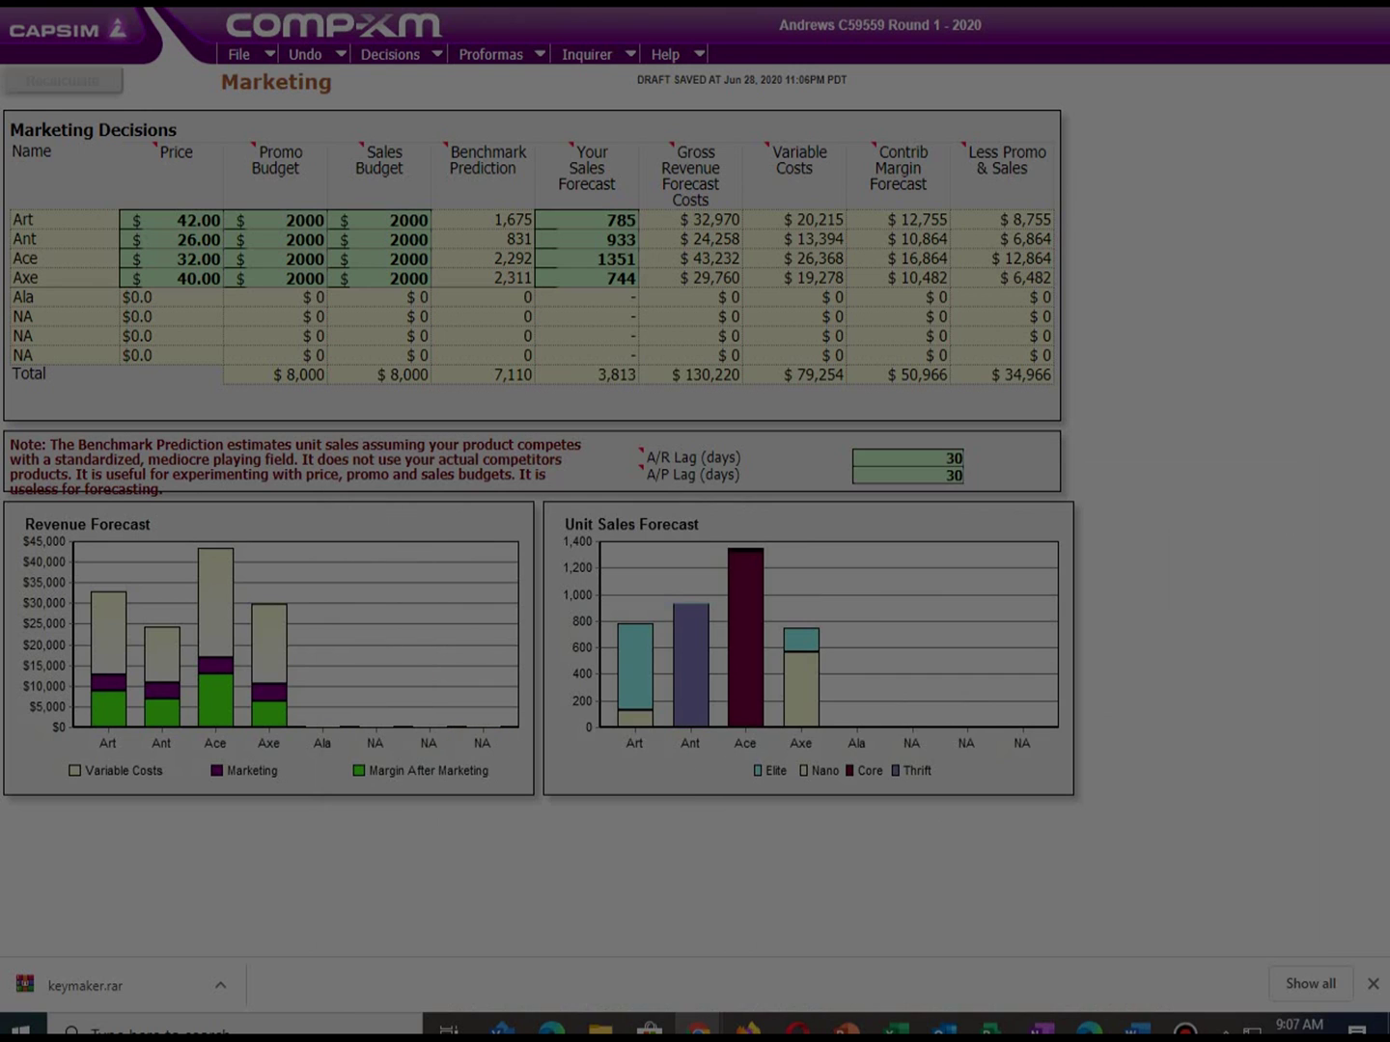
Step: Set Art's price to $40.00 and its sales forecast to 885, and recalculate the Marketing decisions
key("BackSpace")
type("0")
left_click(618, 220)
key("BackSpace")
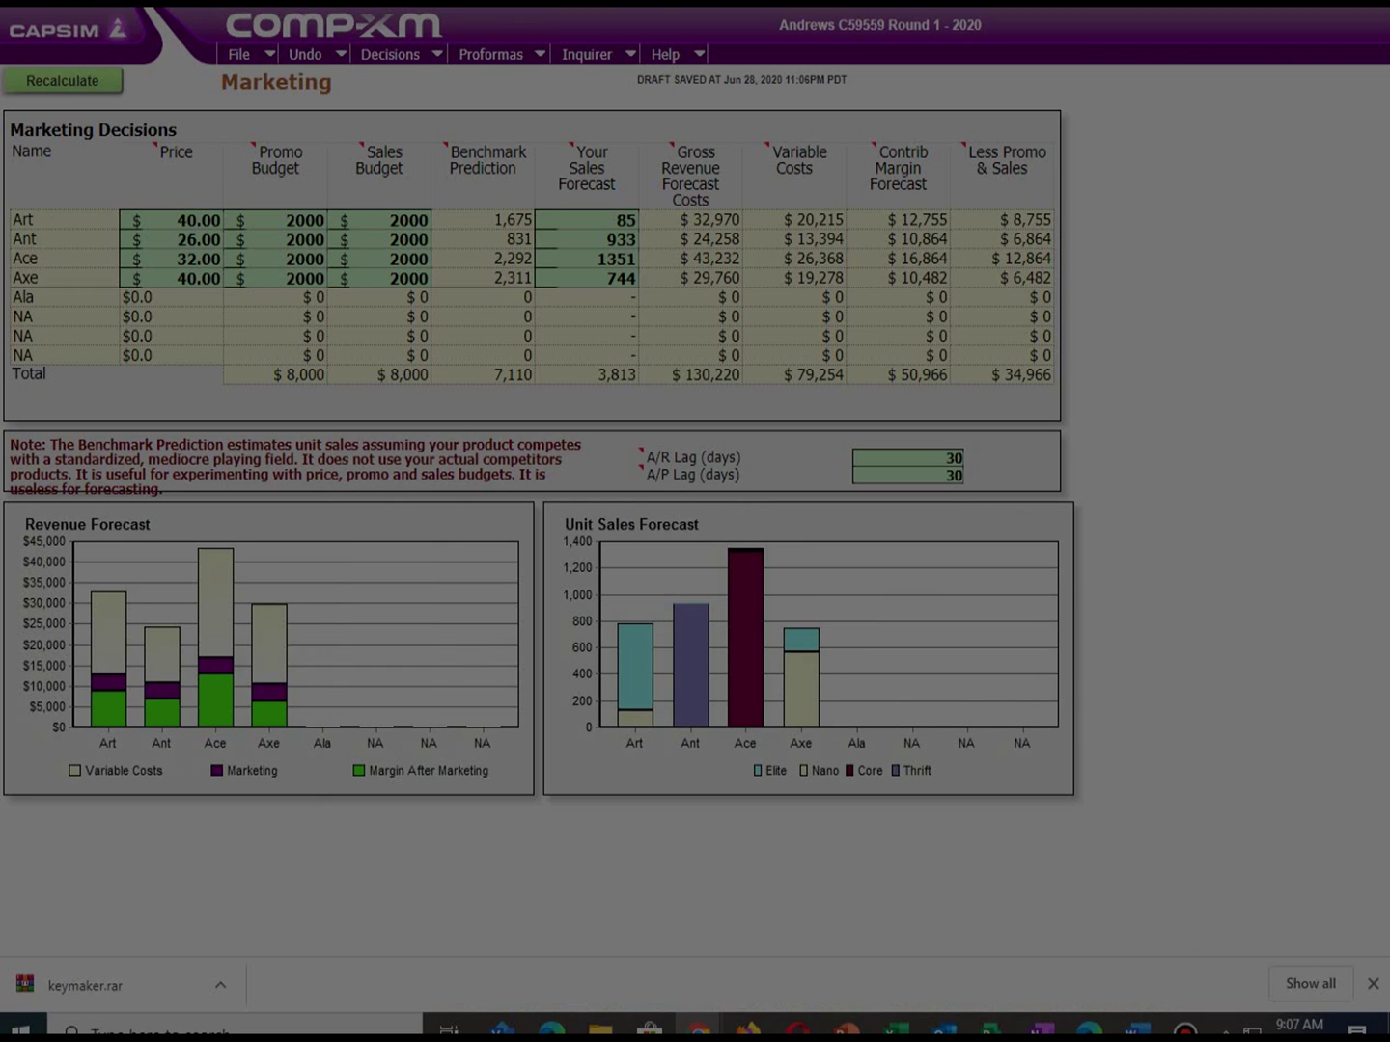
type("8")
left_click(63, 80)
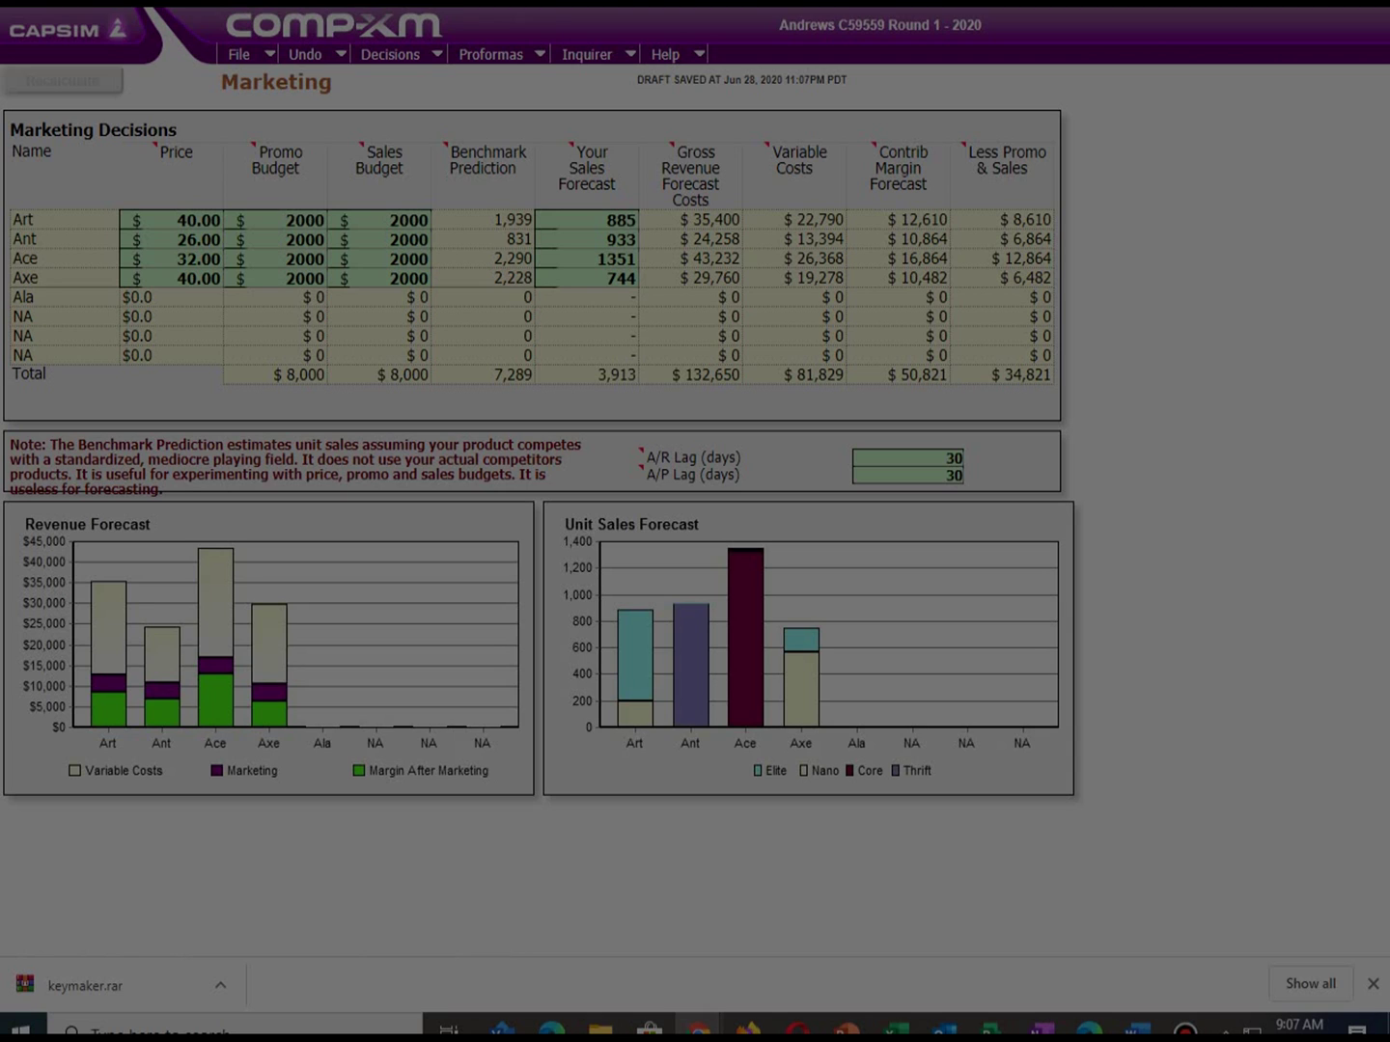
Step: Examine the Core and Thrift segments' buying criteria and the Thrift segment's top products in the report
mouse_move(699, 1028)
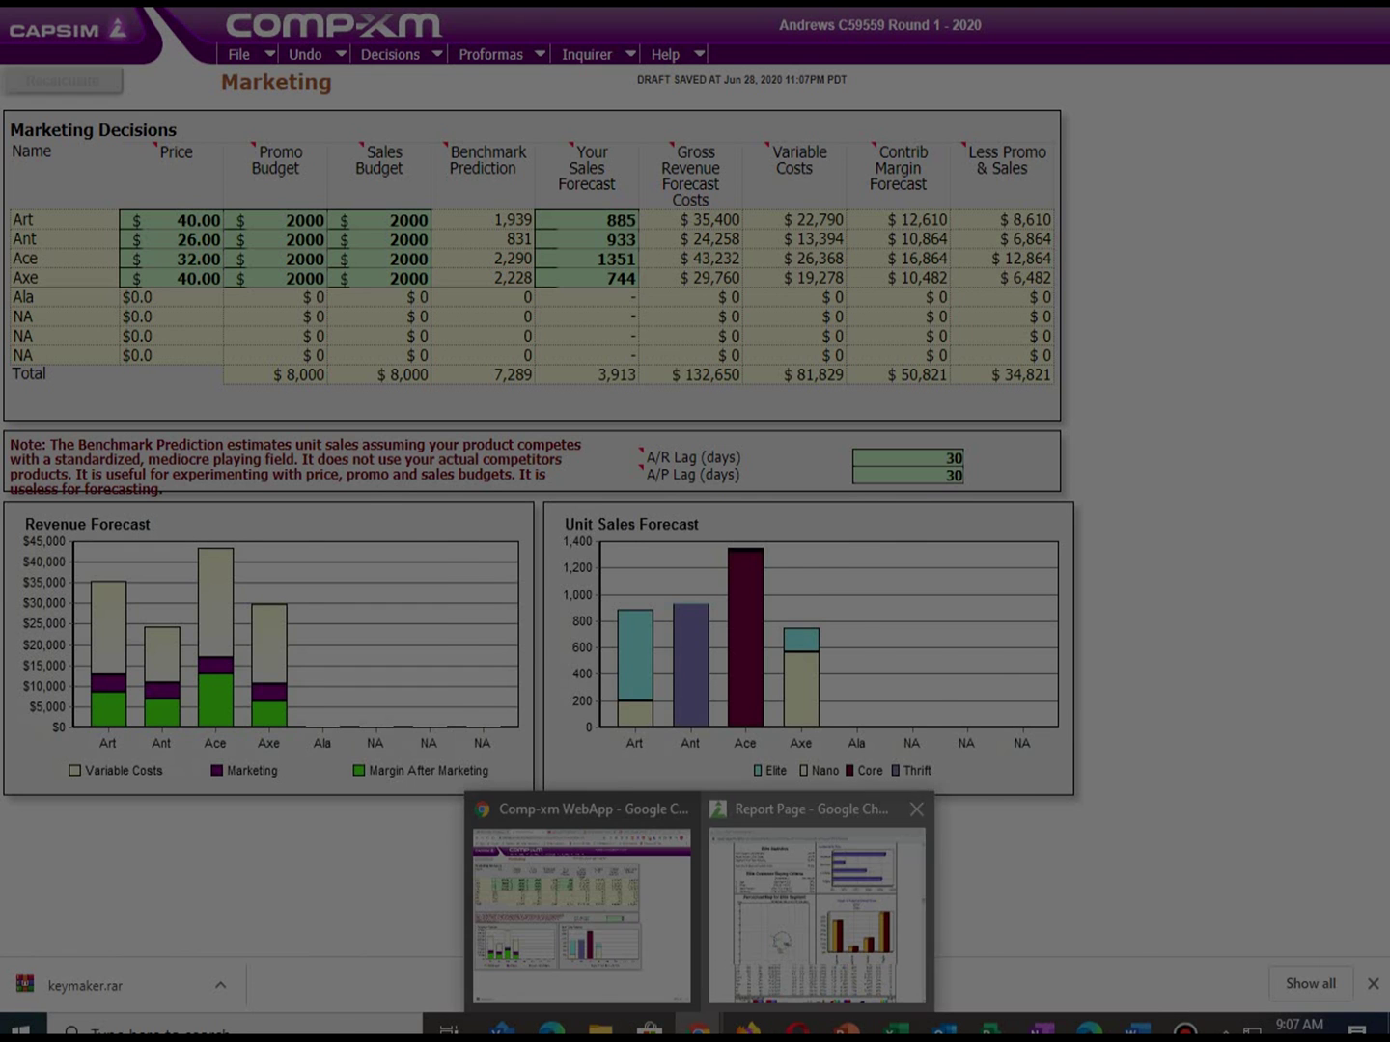
left_click(807, 917)
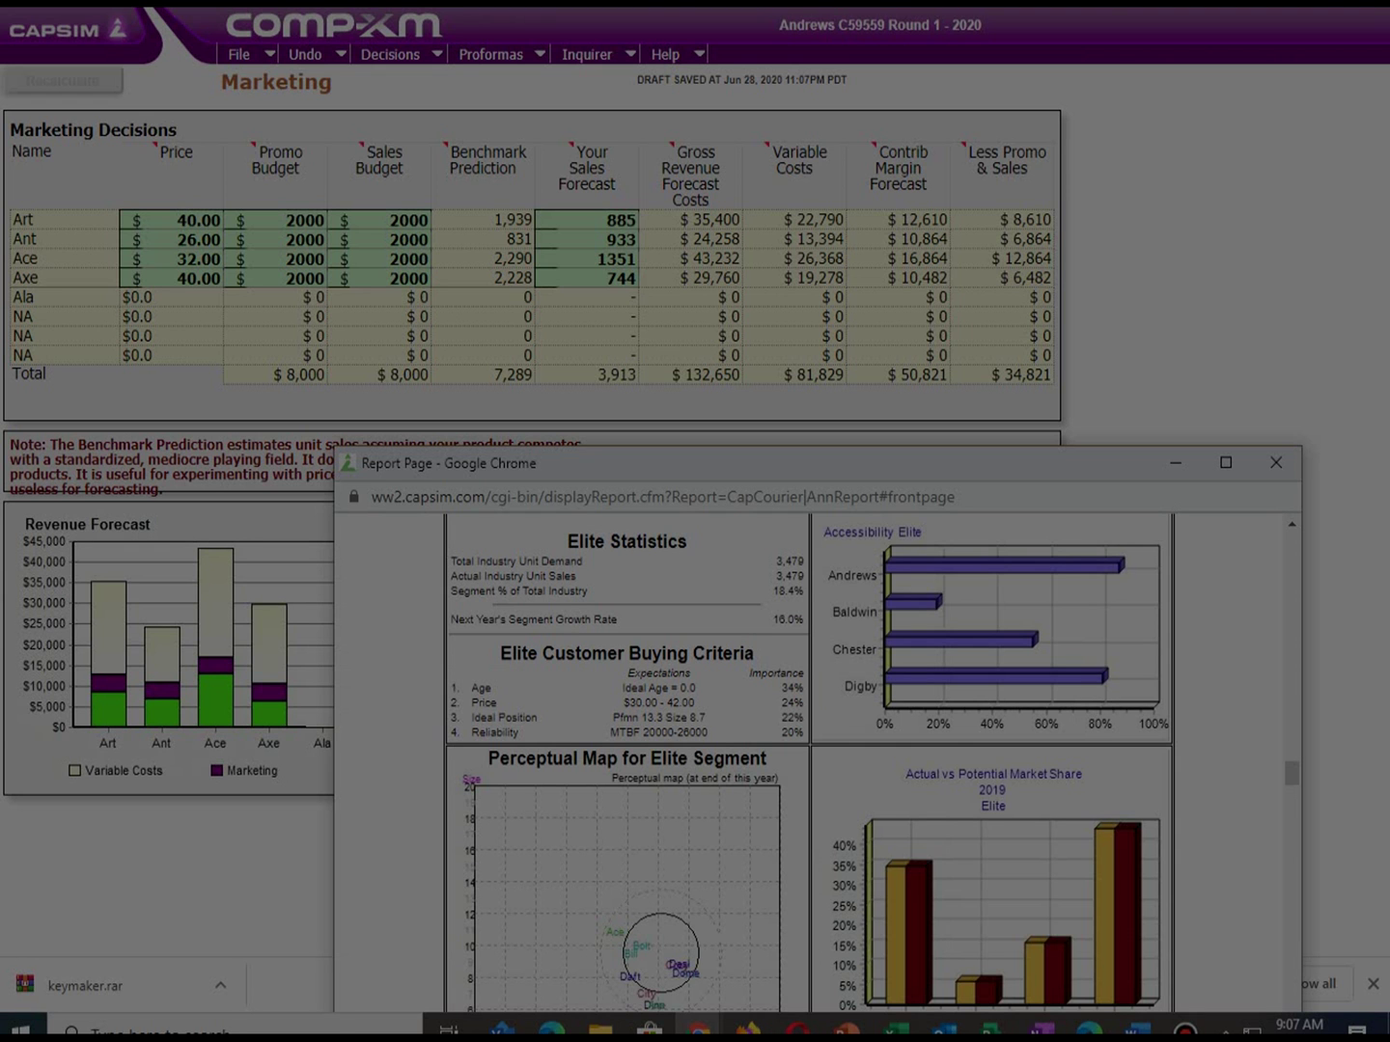
scroll(807, 761, "up", 20)
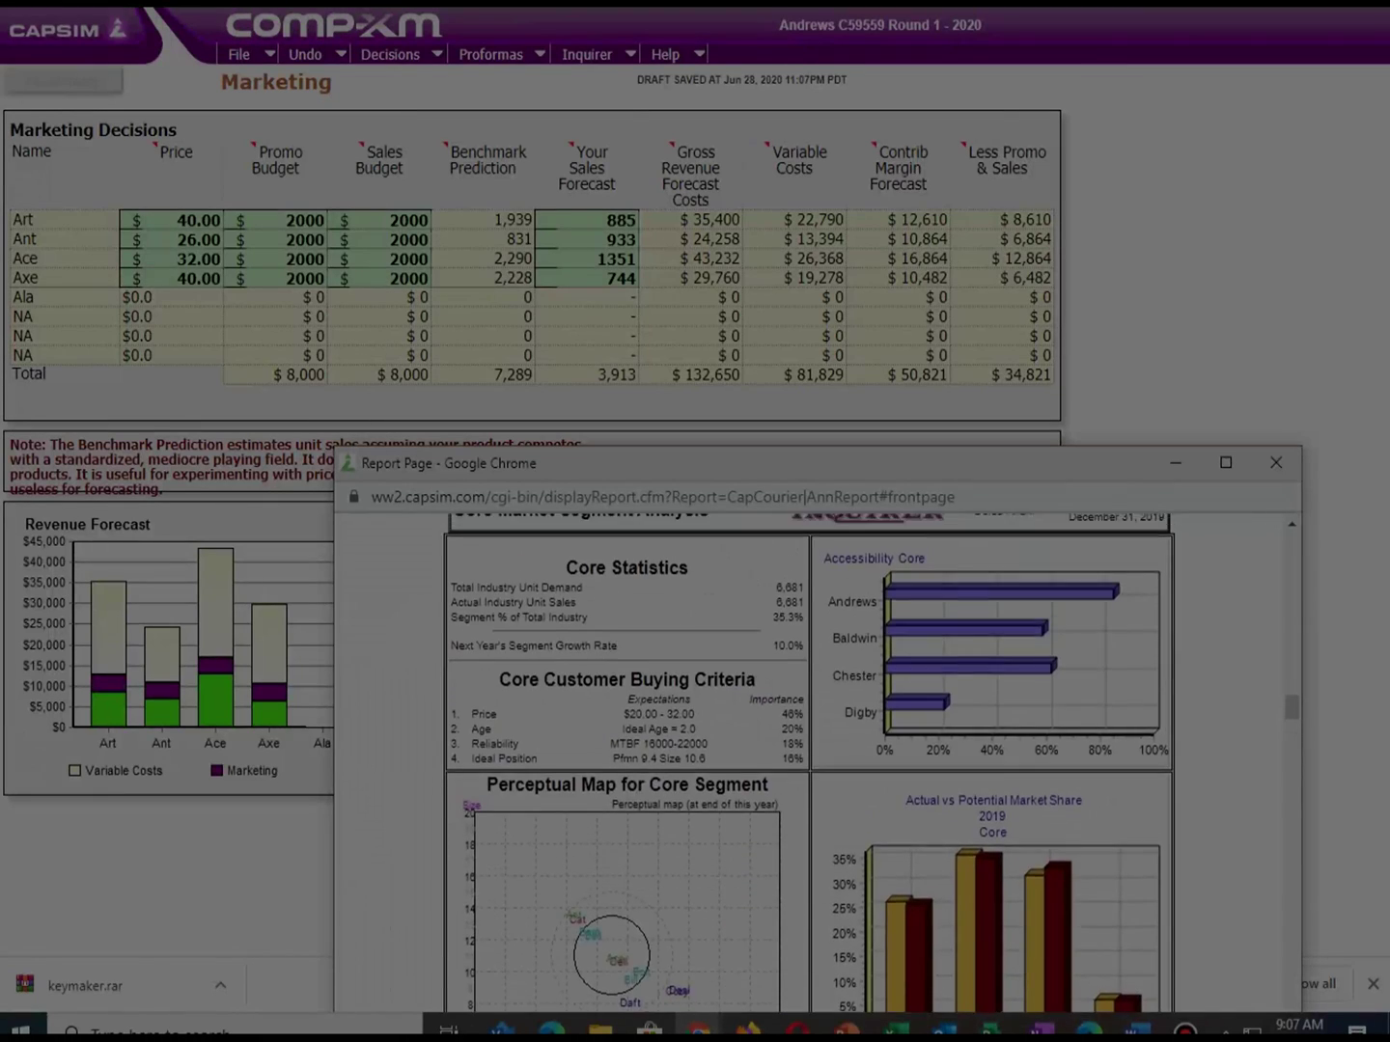
scroll(809, 762, "up", 6)
scroll(809, 761, "down", 3)
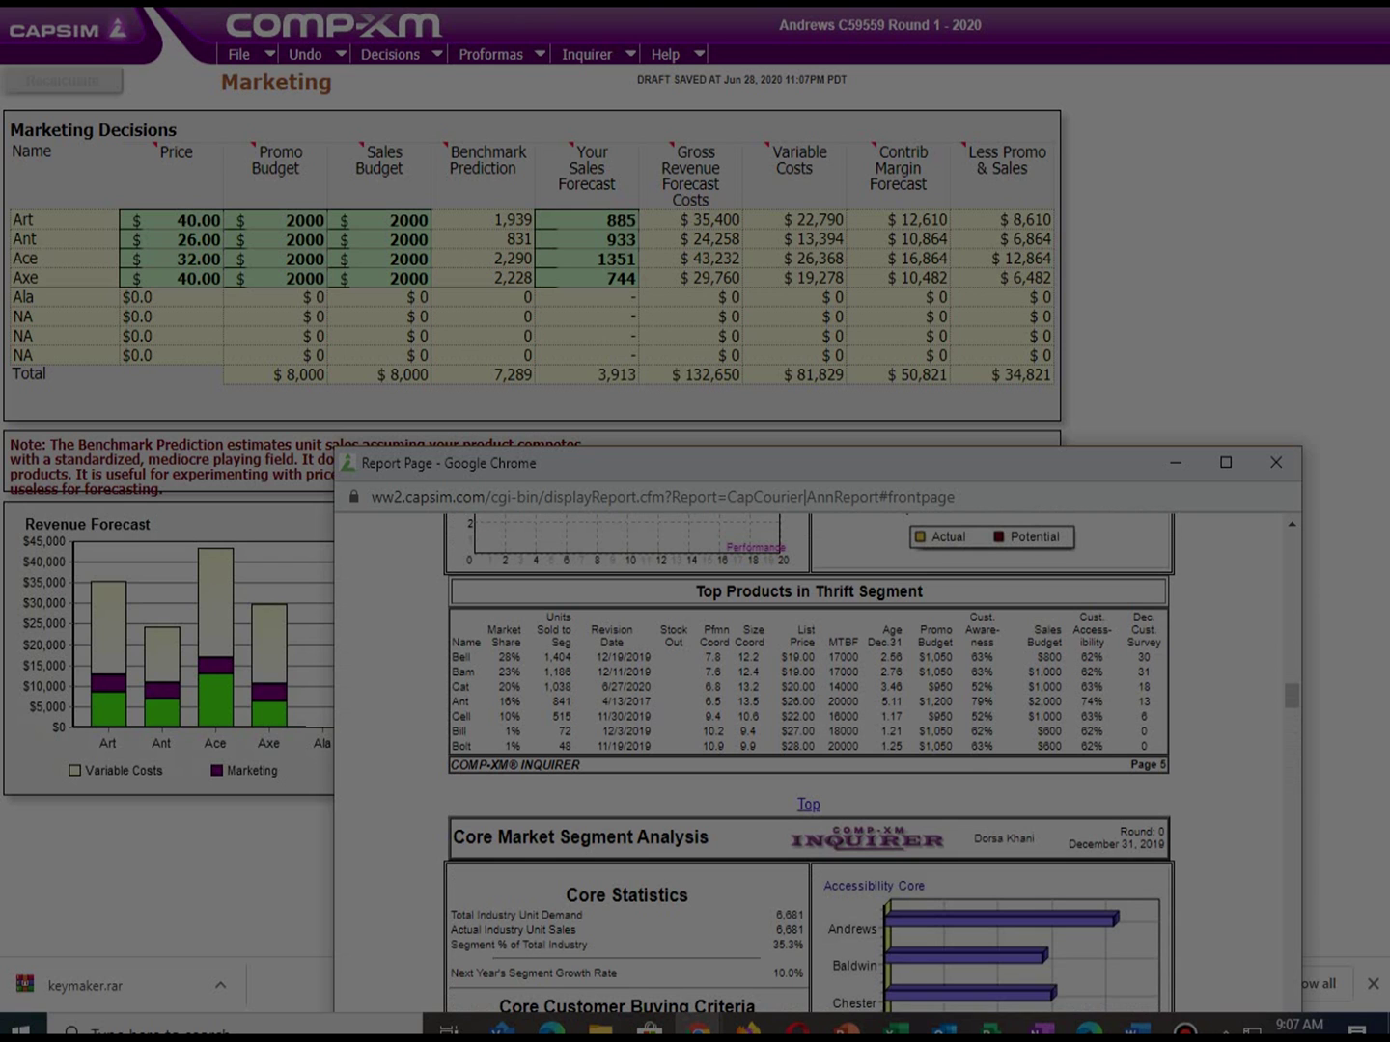
scroll(808, 762, "up", 5)
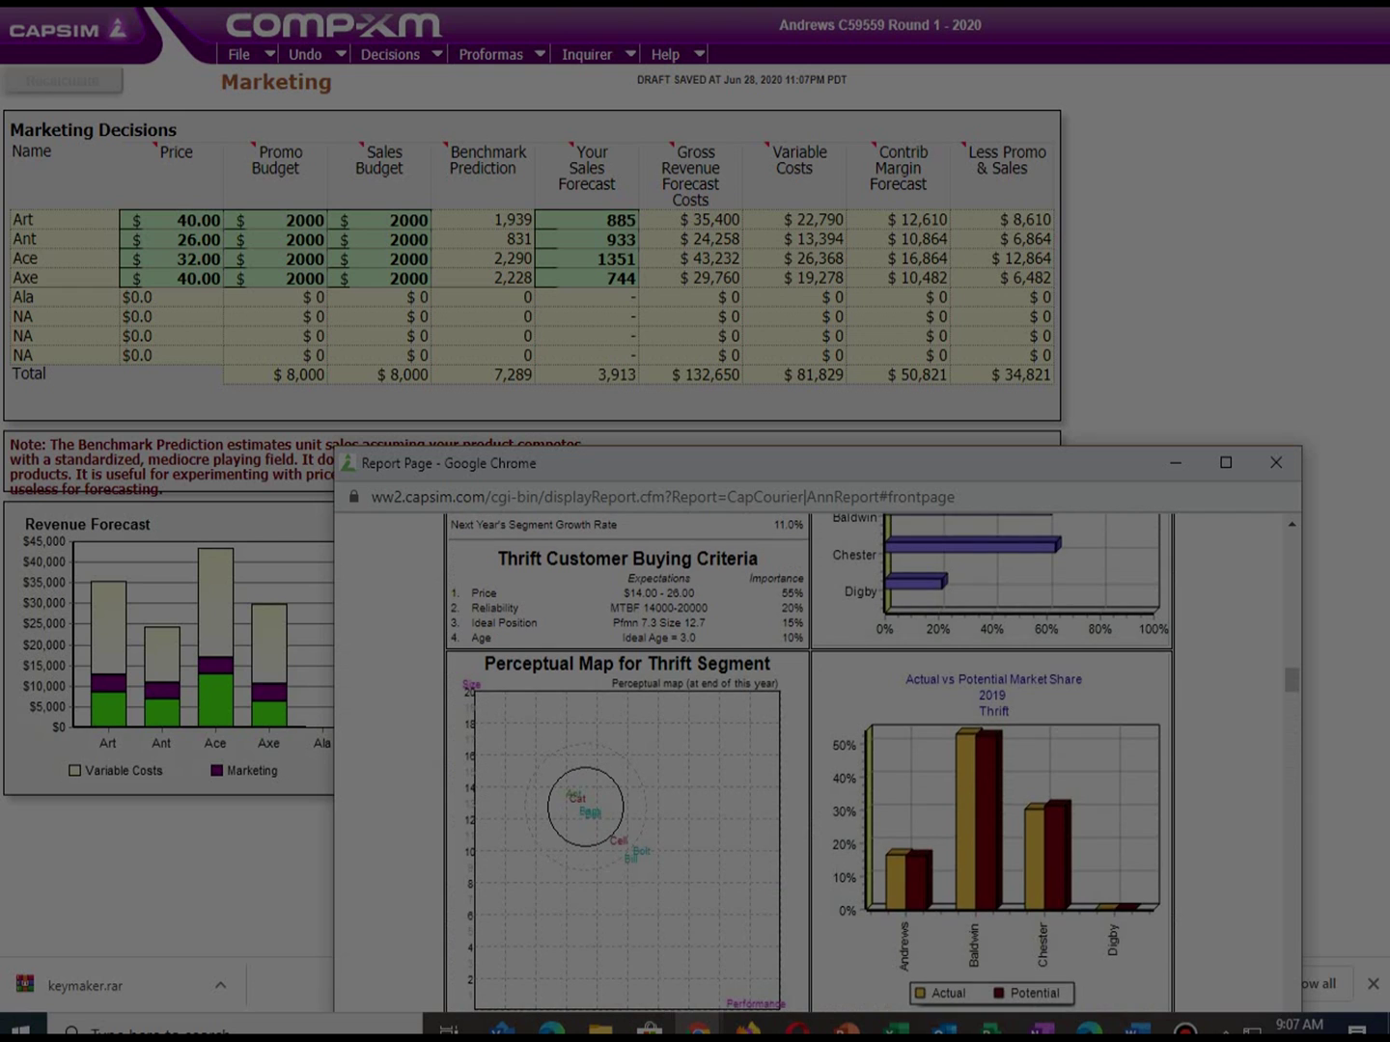
scroll(809, 762, "down", 4)
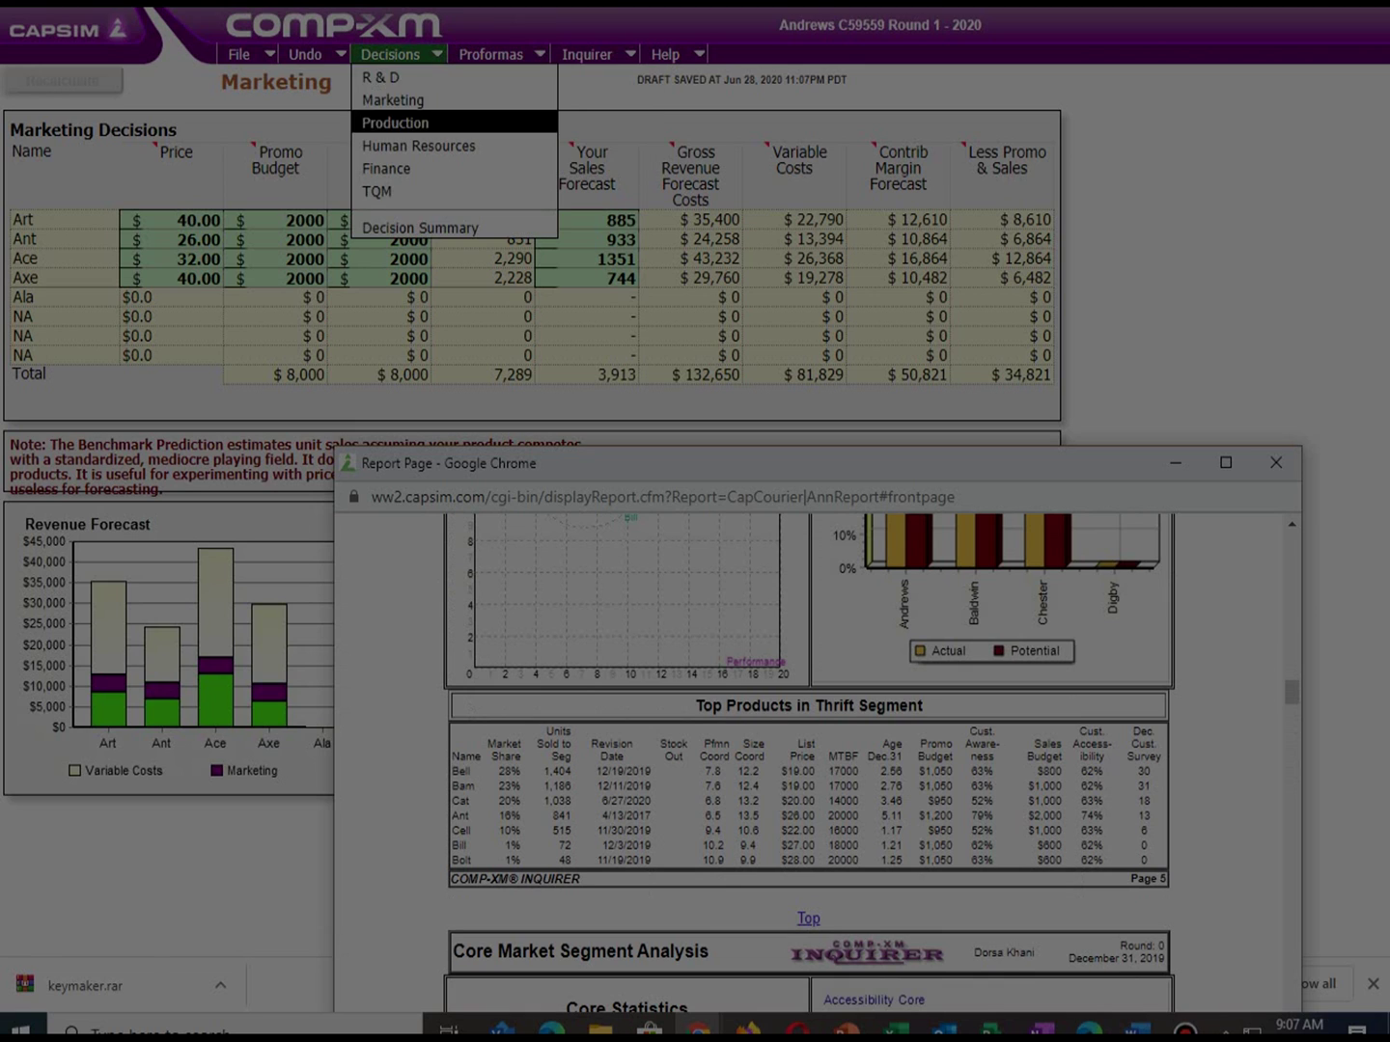
Step: Open the Production decisions, and examine the Nano segment's buying criteria, perceptual map and top products in the report
left_click(386, 122)
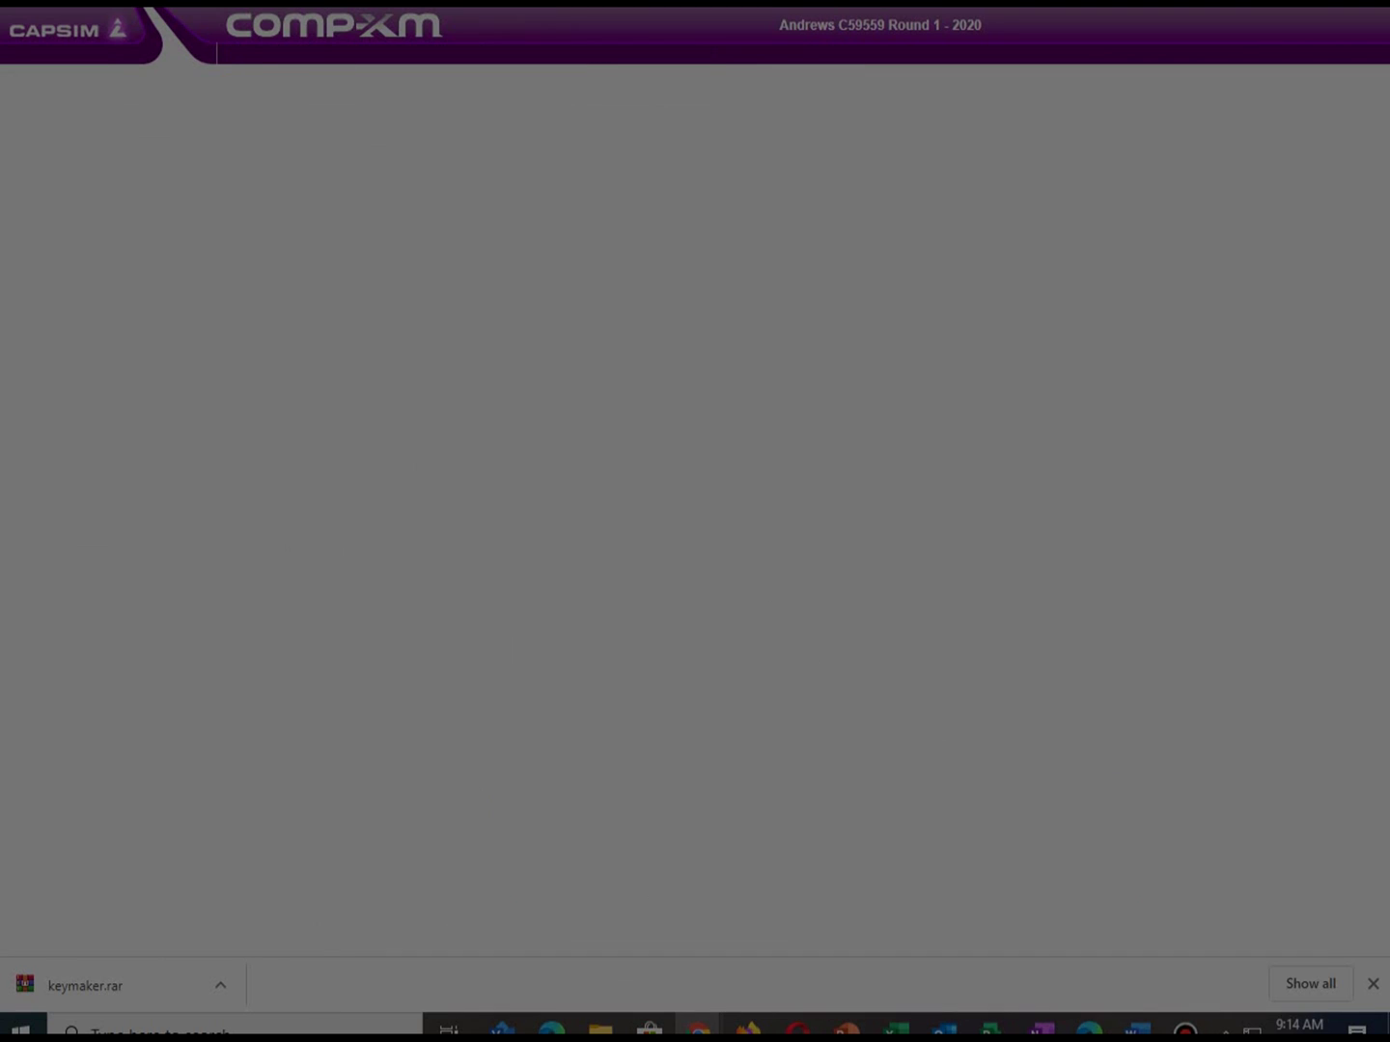
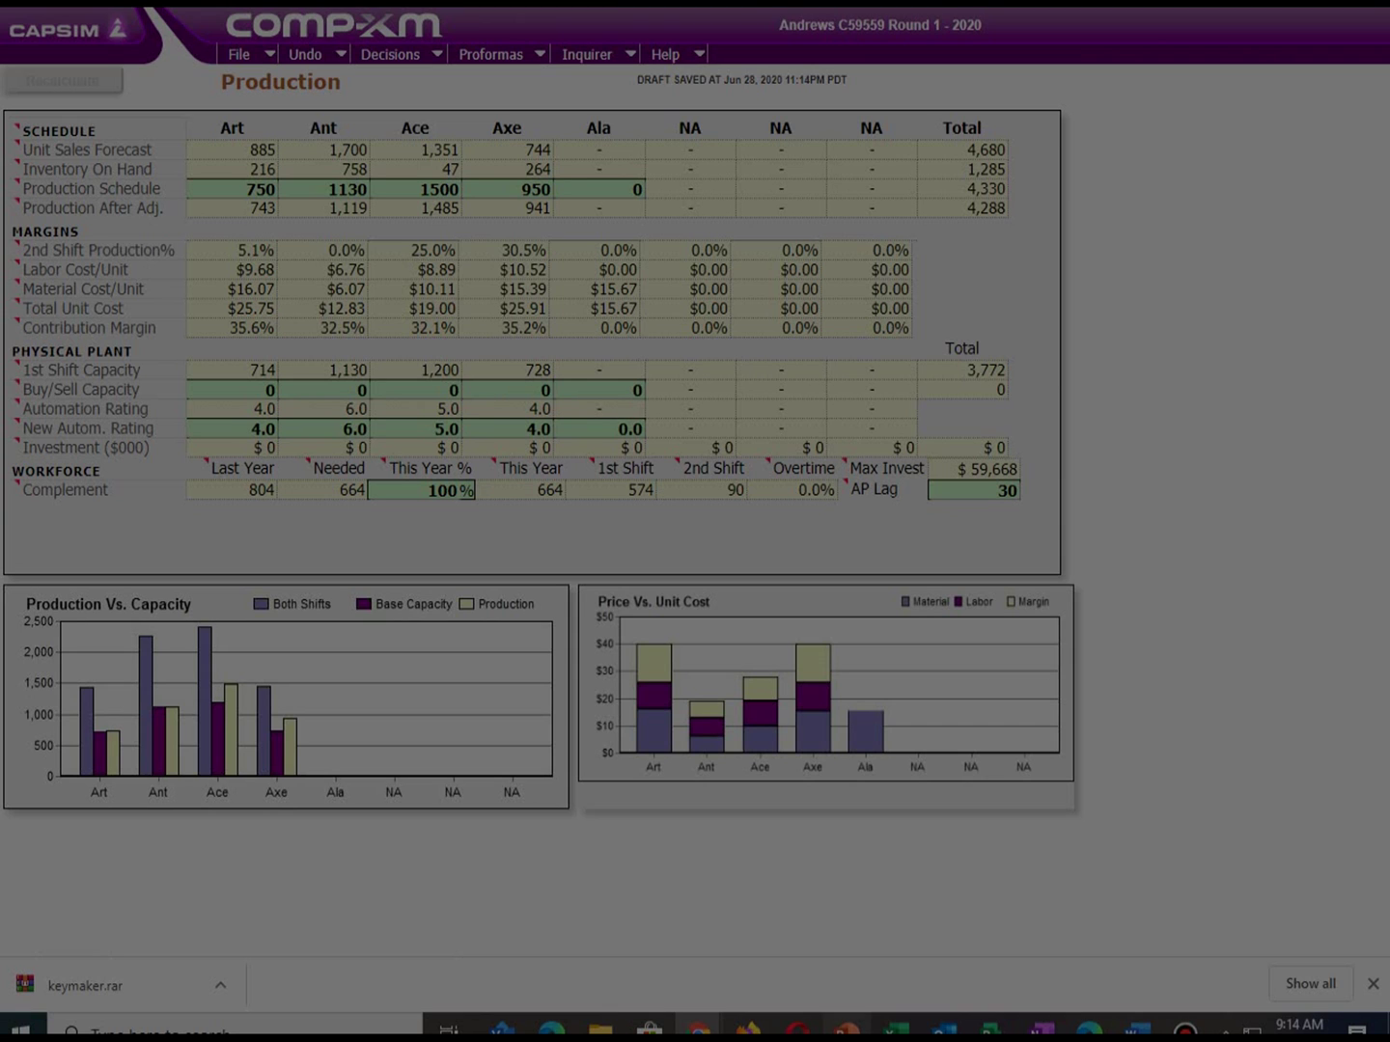
mouse_move(699, 1028)
left_click(807, 917)
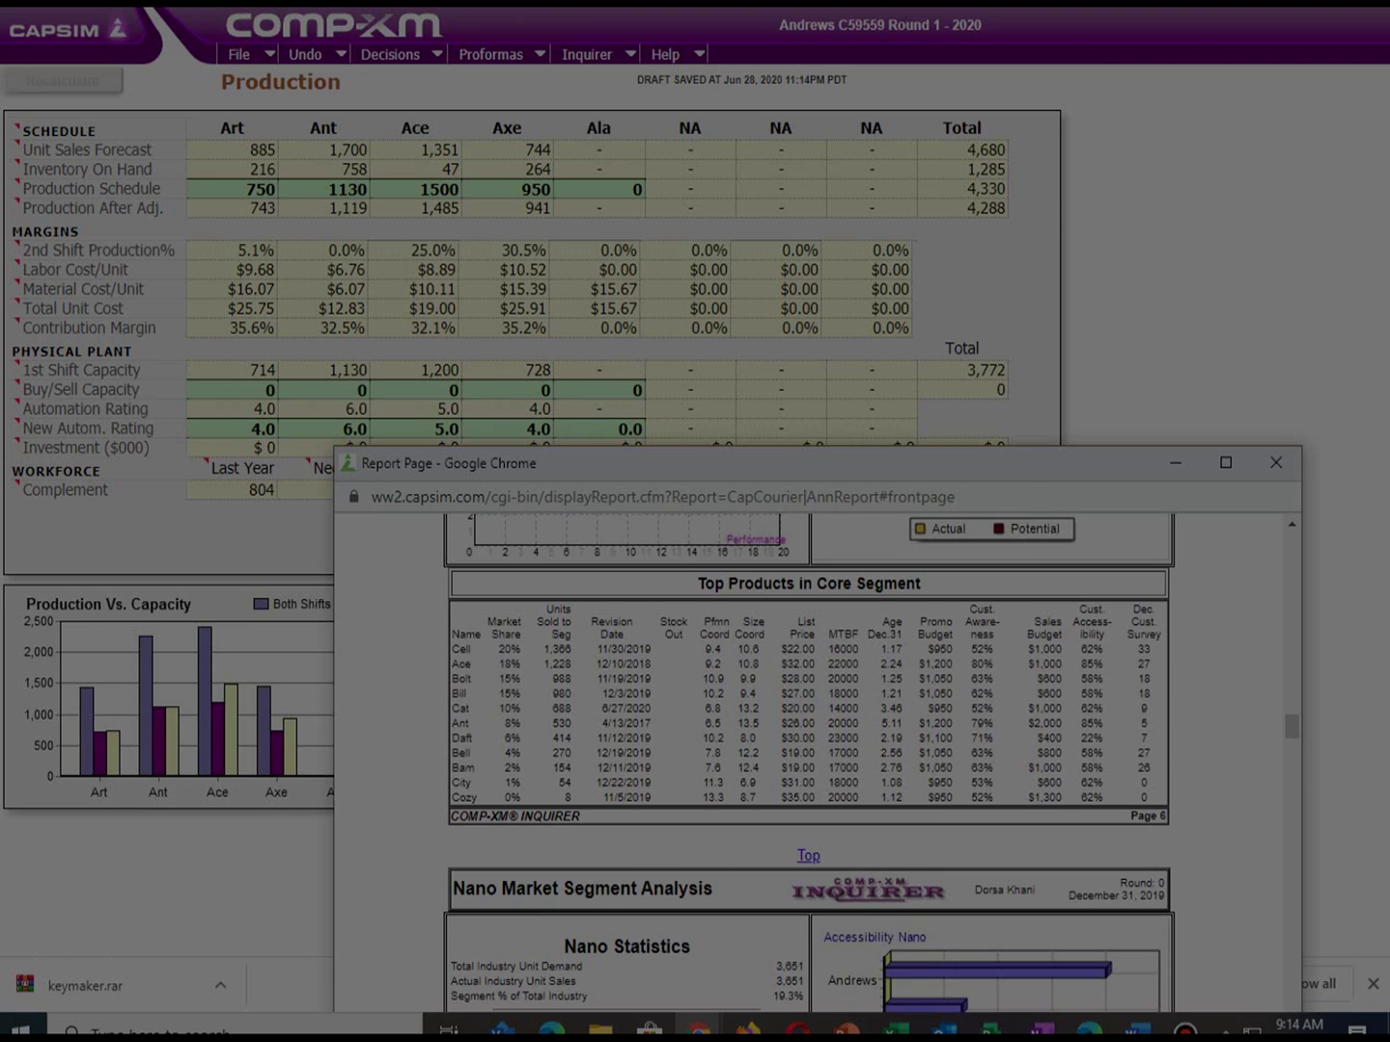
scroll(808, 762, "down", 5)
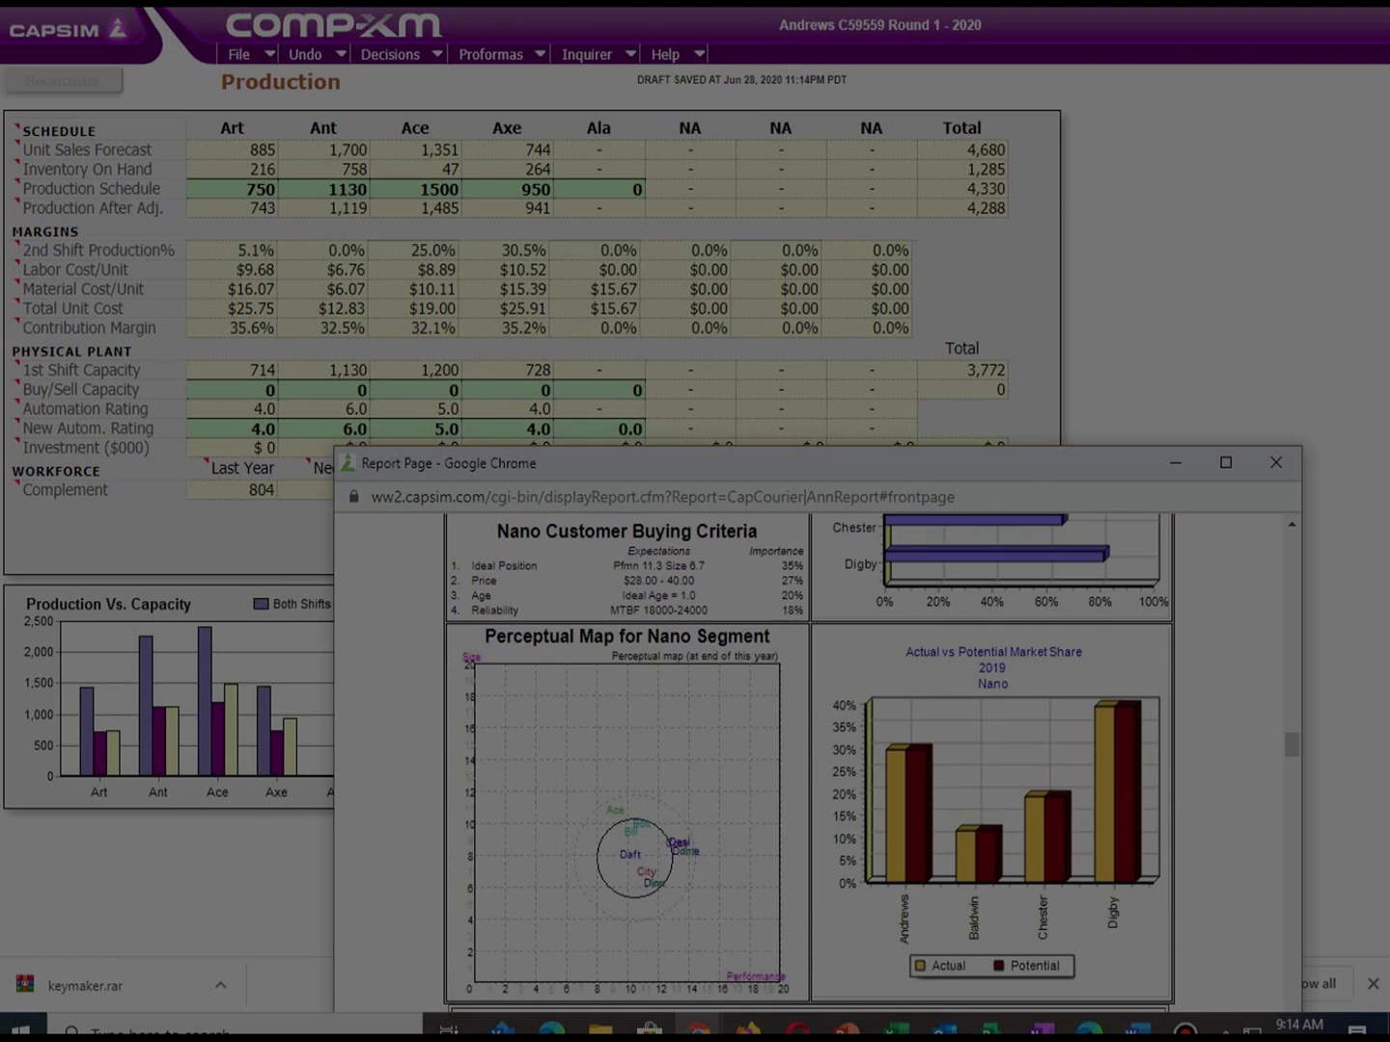
scroll(808, 762, "down", 4)
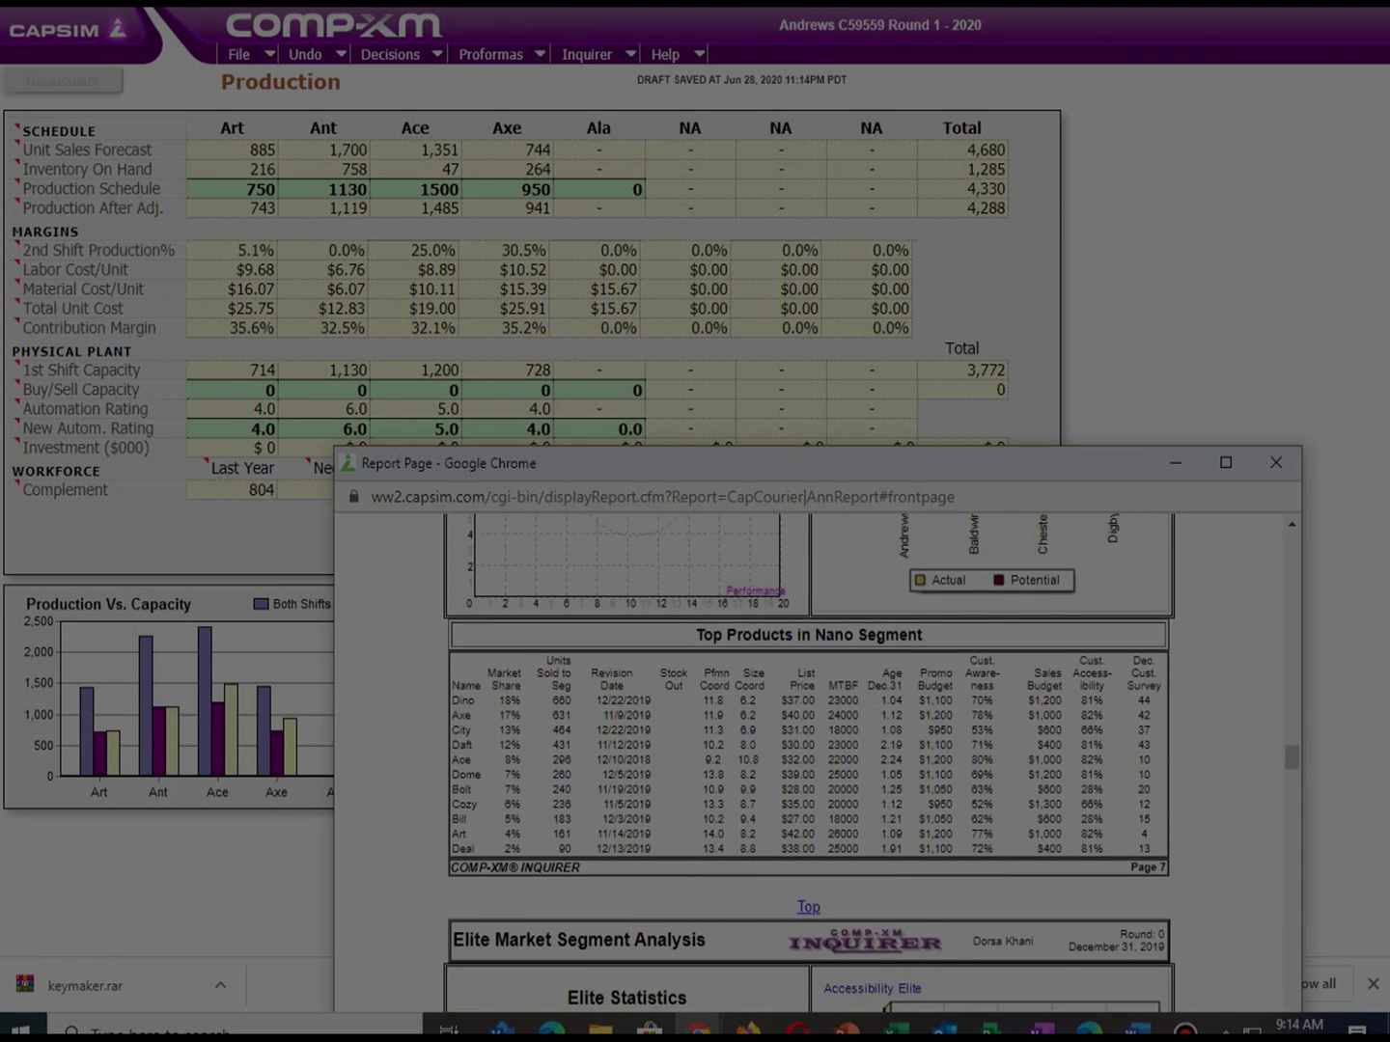
scroll(810, 761, "down", 4)
scroll(808, 762, "up", 4)
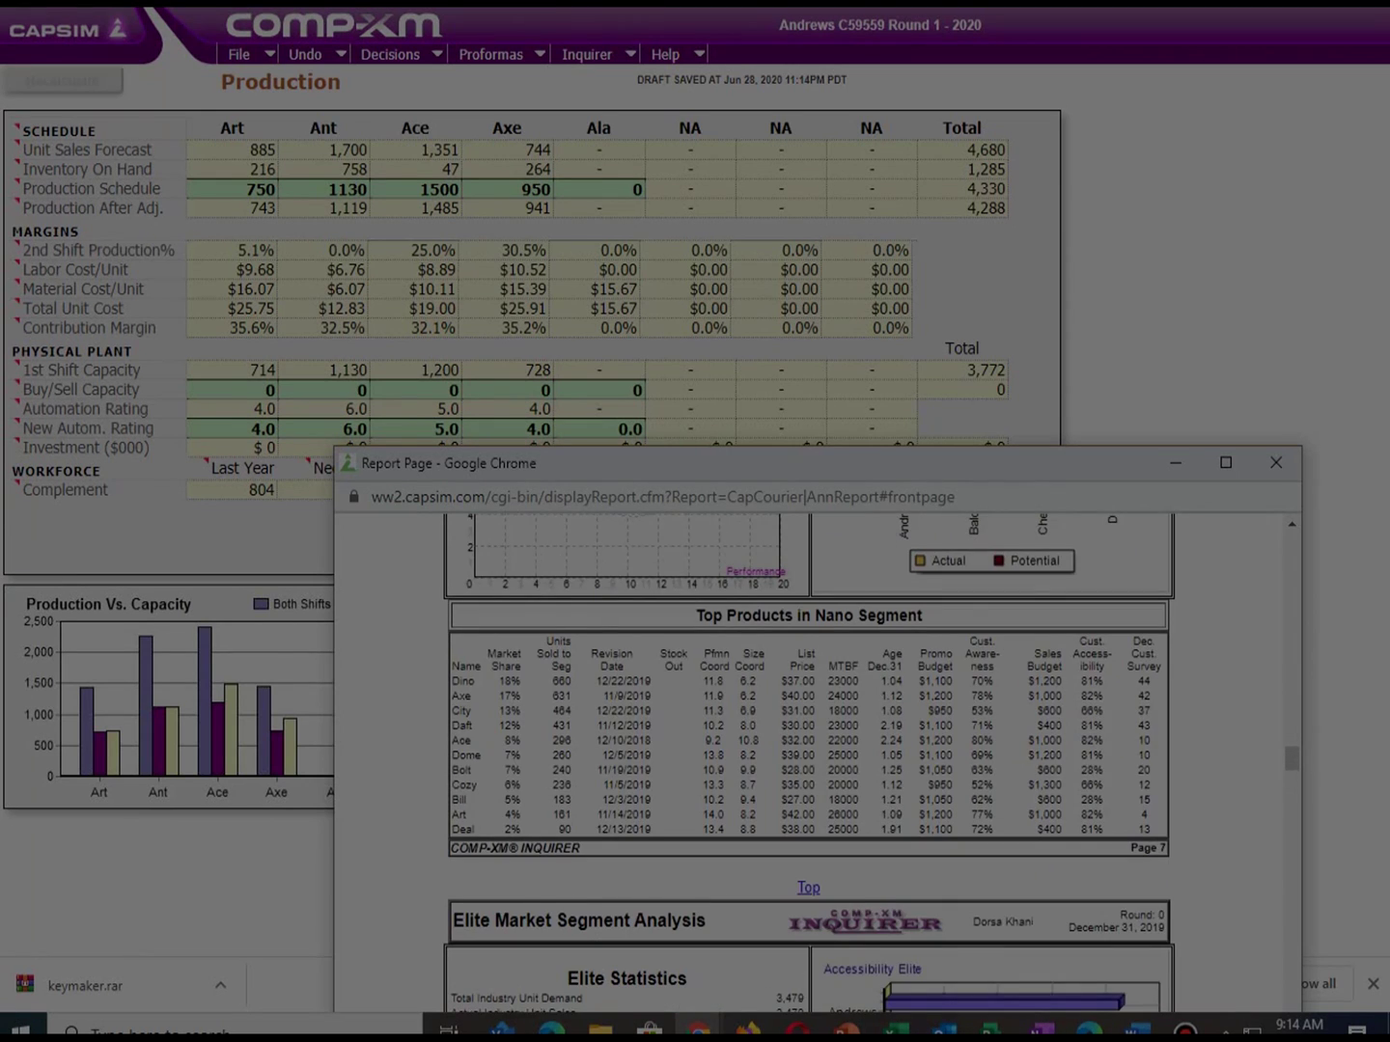
scroll(810, 762, "up", 3)
scroll(809, 763, "down", 3)
scroll(809, 762, "down", 1)
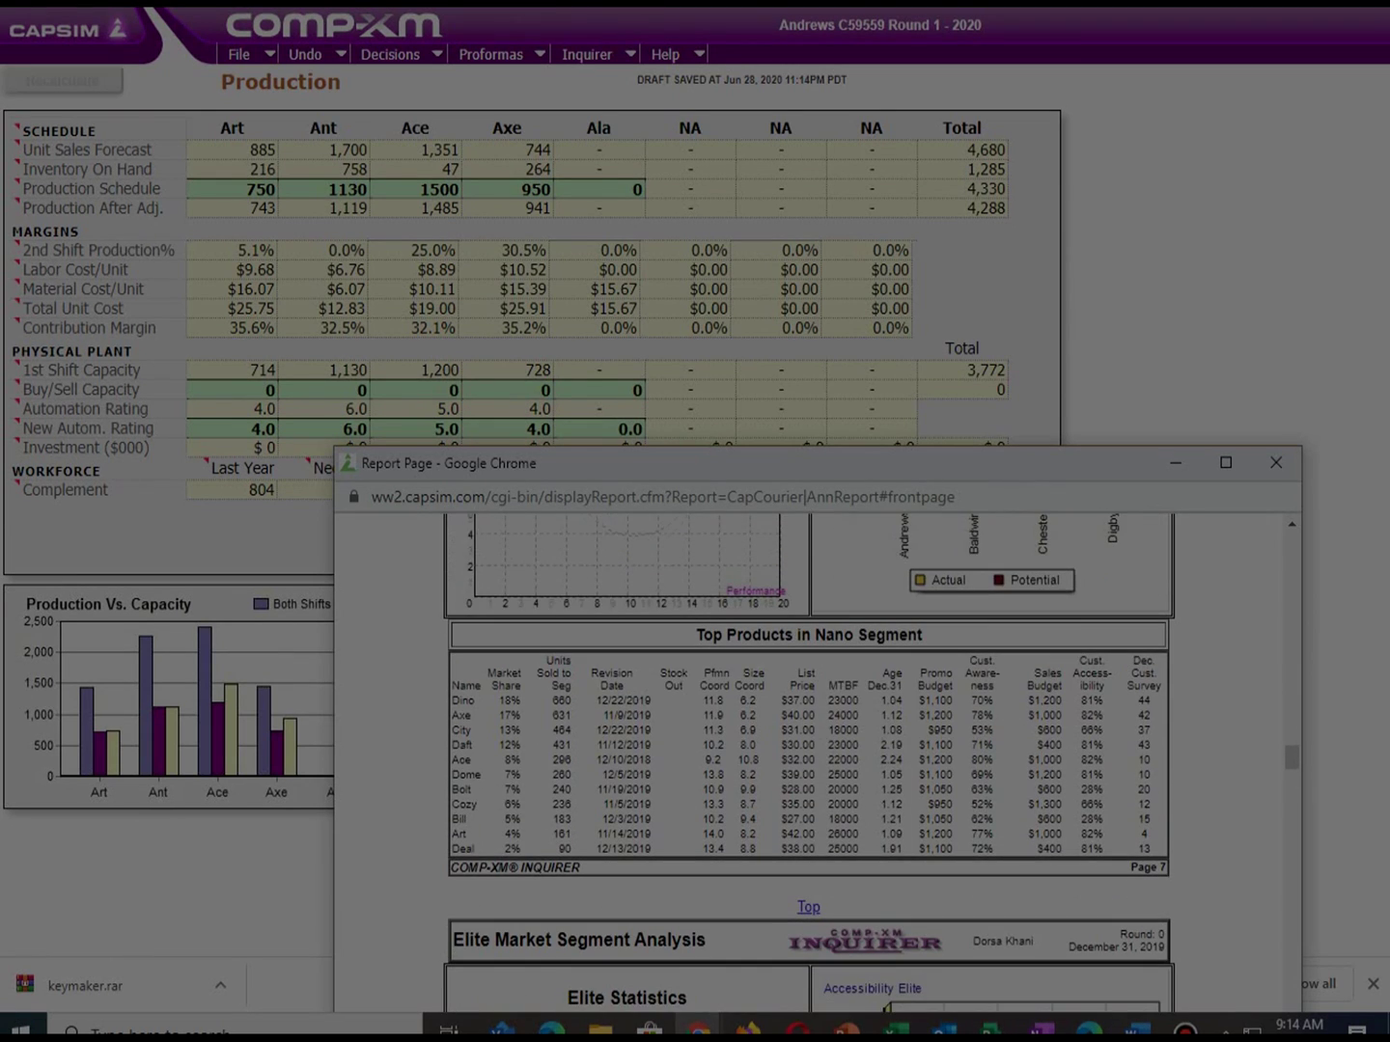
scroll(809, 762, "up", 7)
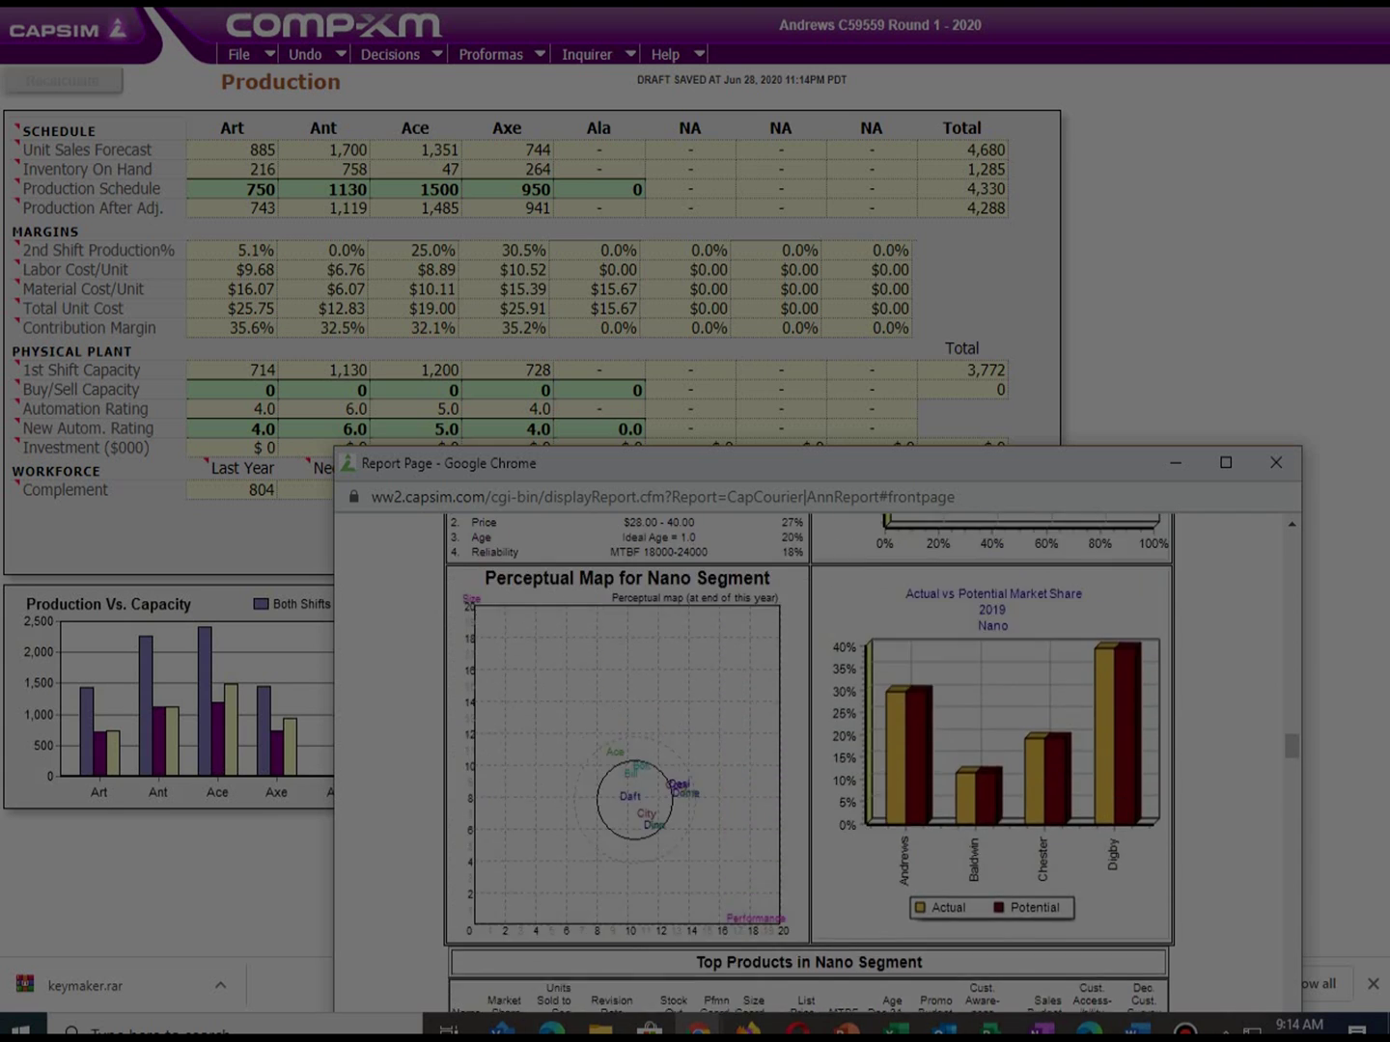
scroll(809, 762, "down", 7)
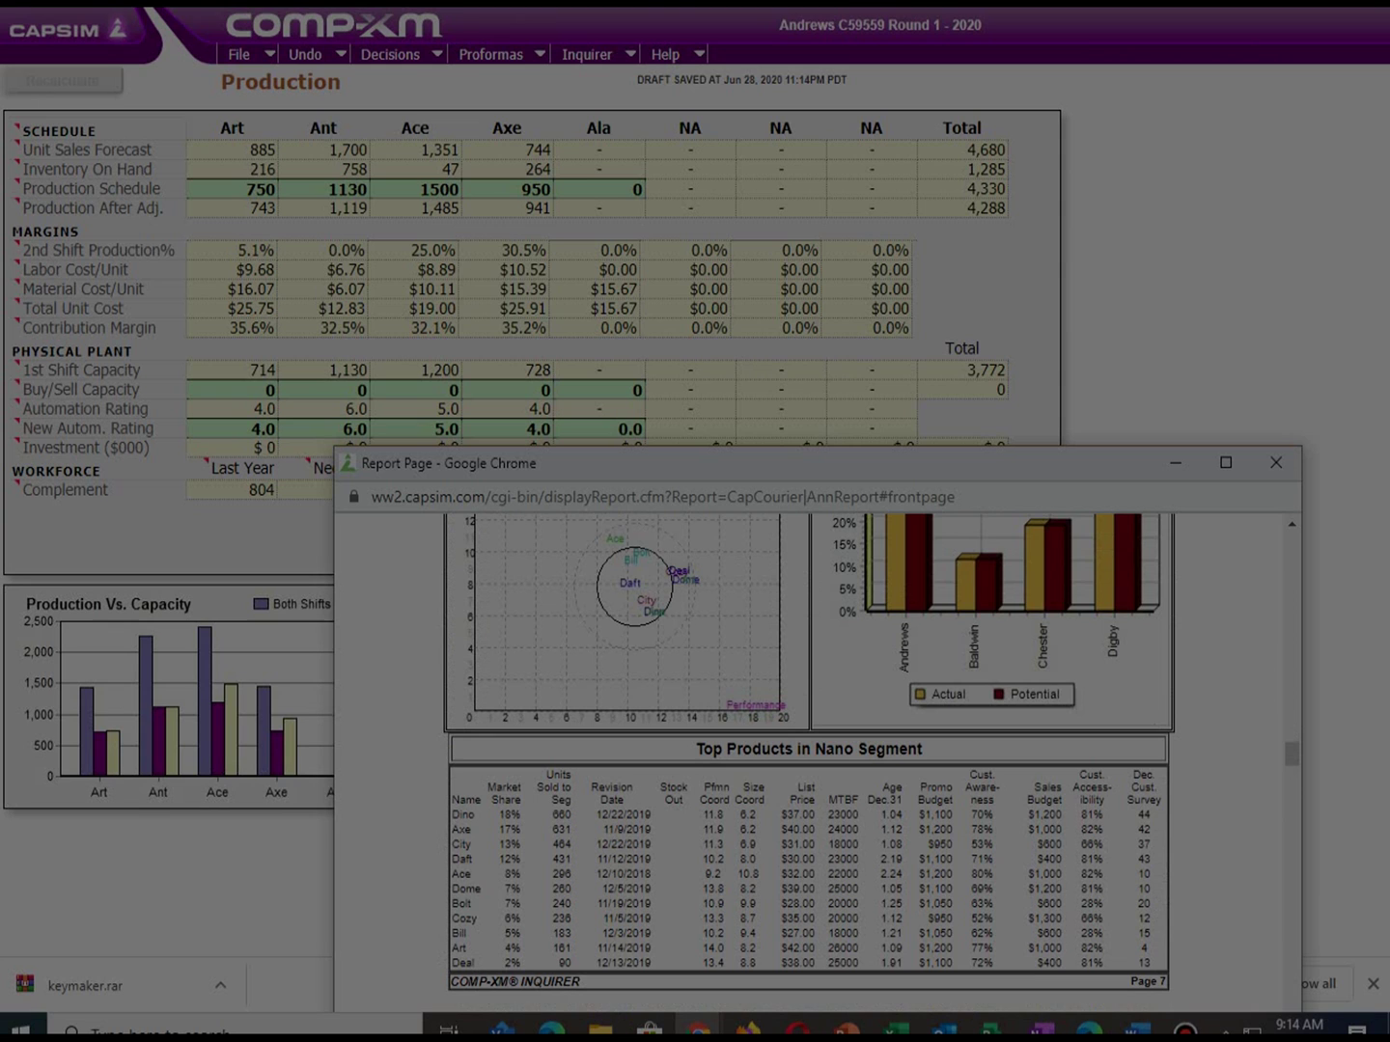
Step: Set Axe's price to $39.00 in the Marketing decisions
left_click(390, 54)
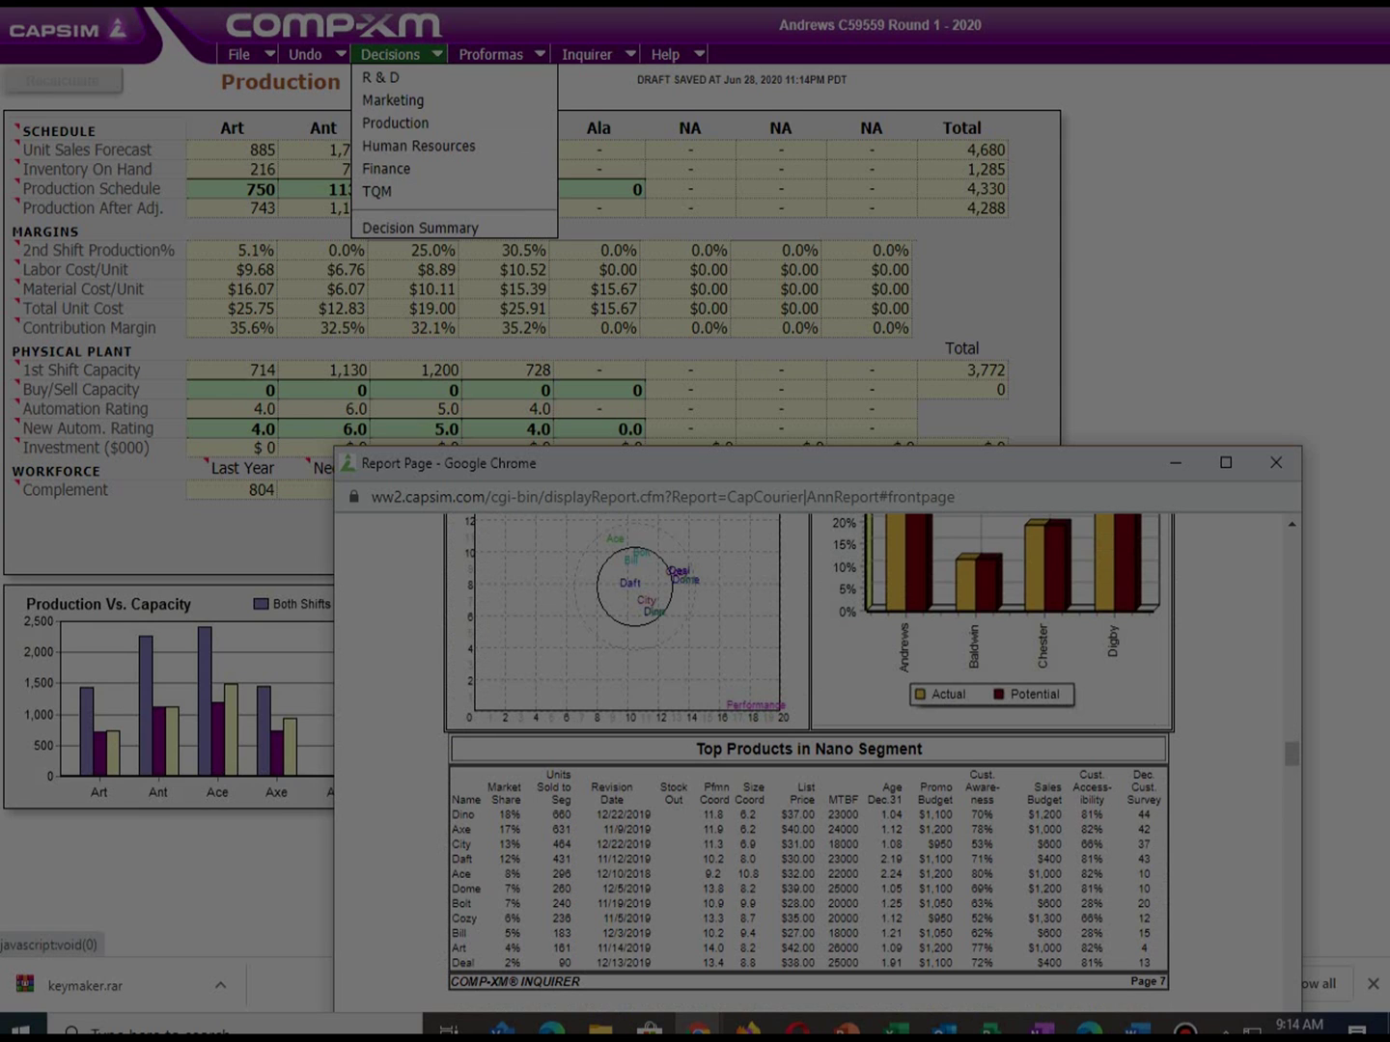
left_click(393, 100)
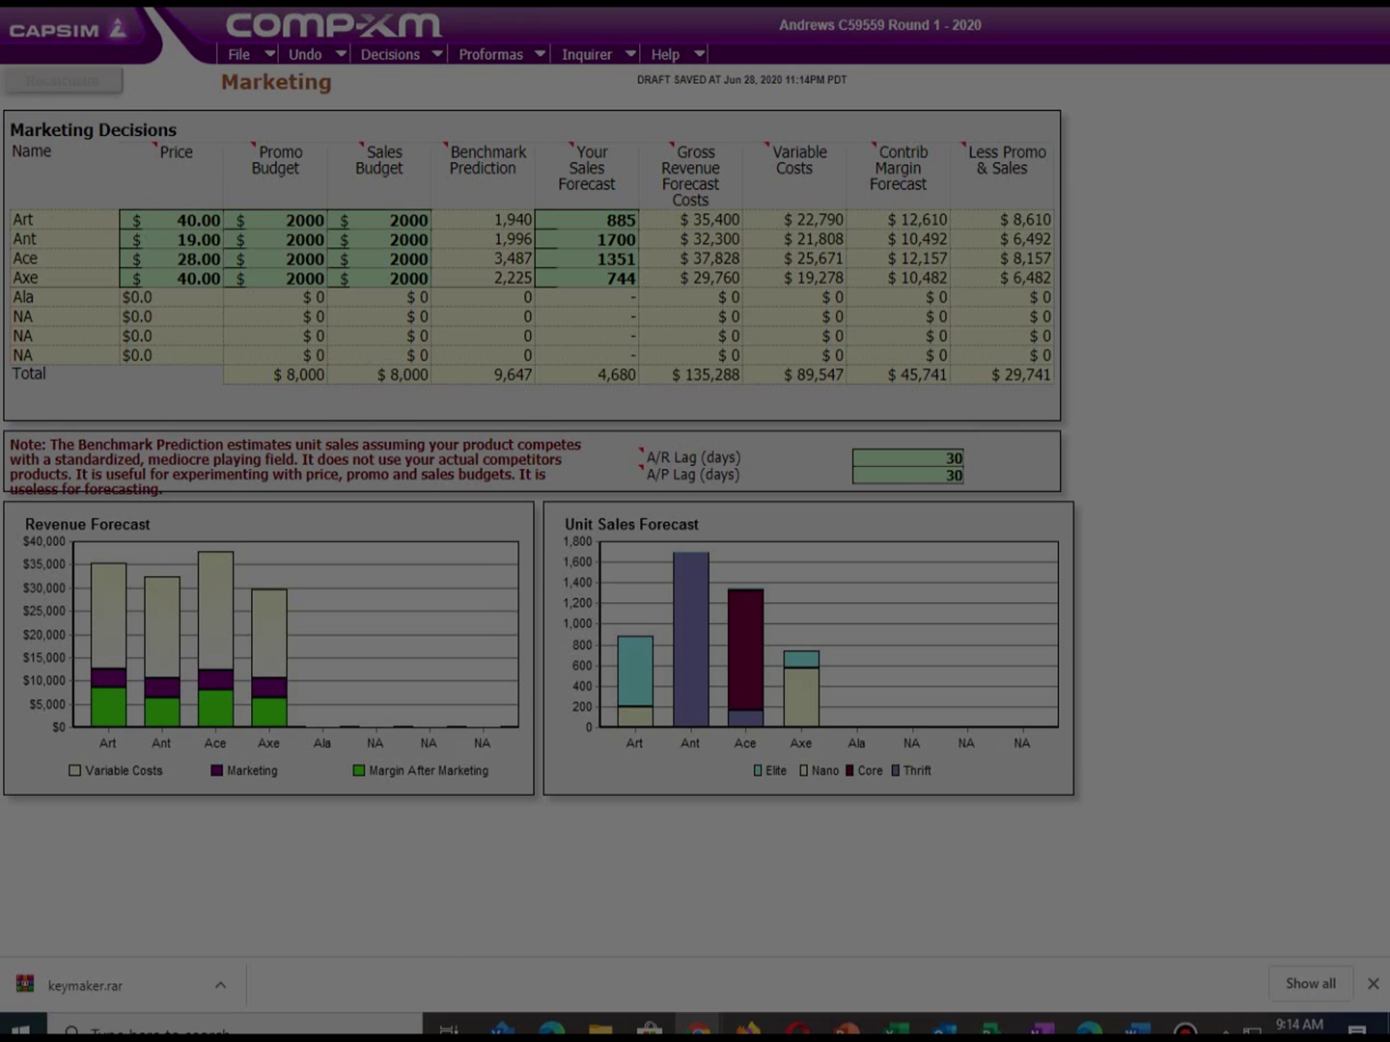
key("BackSpace")
key("BackSpace")
type("39")
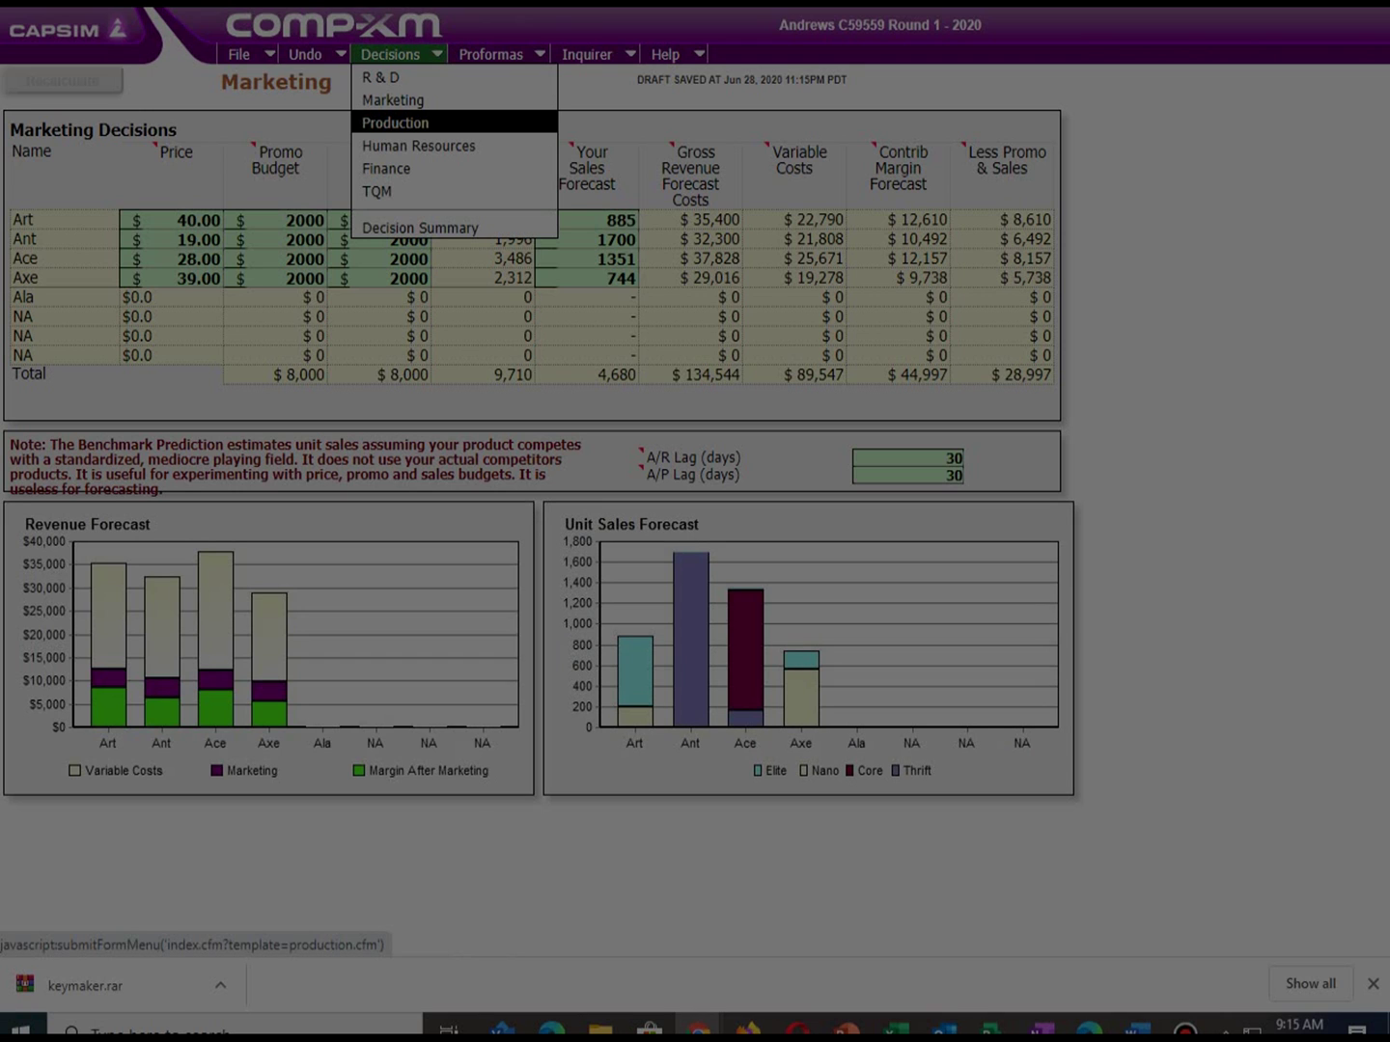
Step: Set Axe's production schedule to 700 in the Production decisions and recalculate
left_click(405, 122)
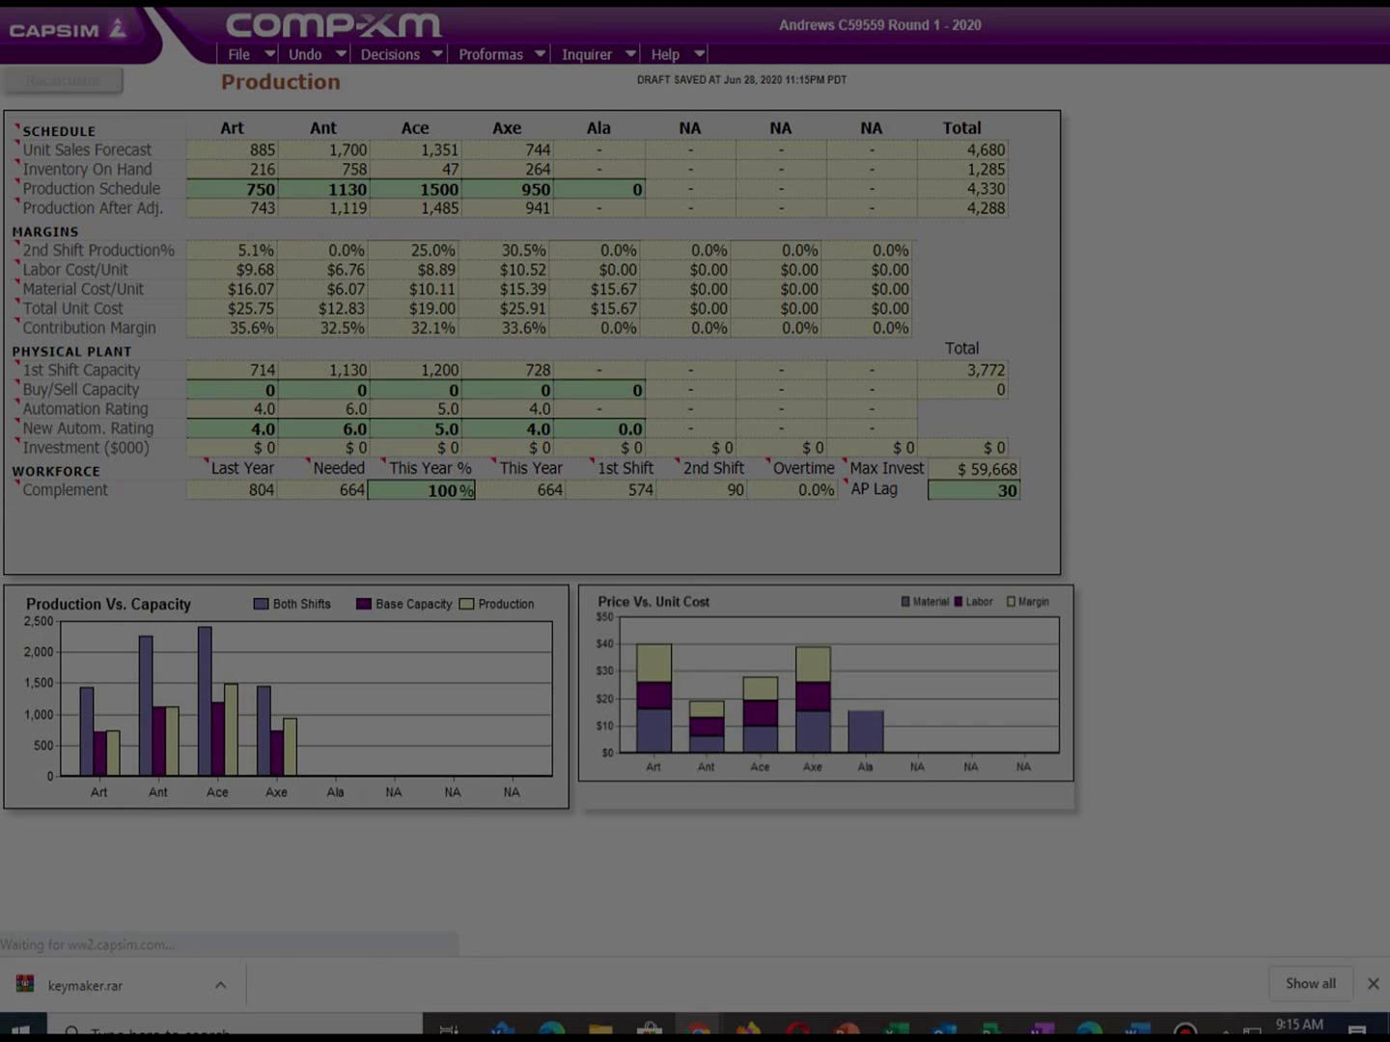
left_click_drag(543, 188, 519, 189)
key("BackSpace")
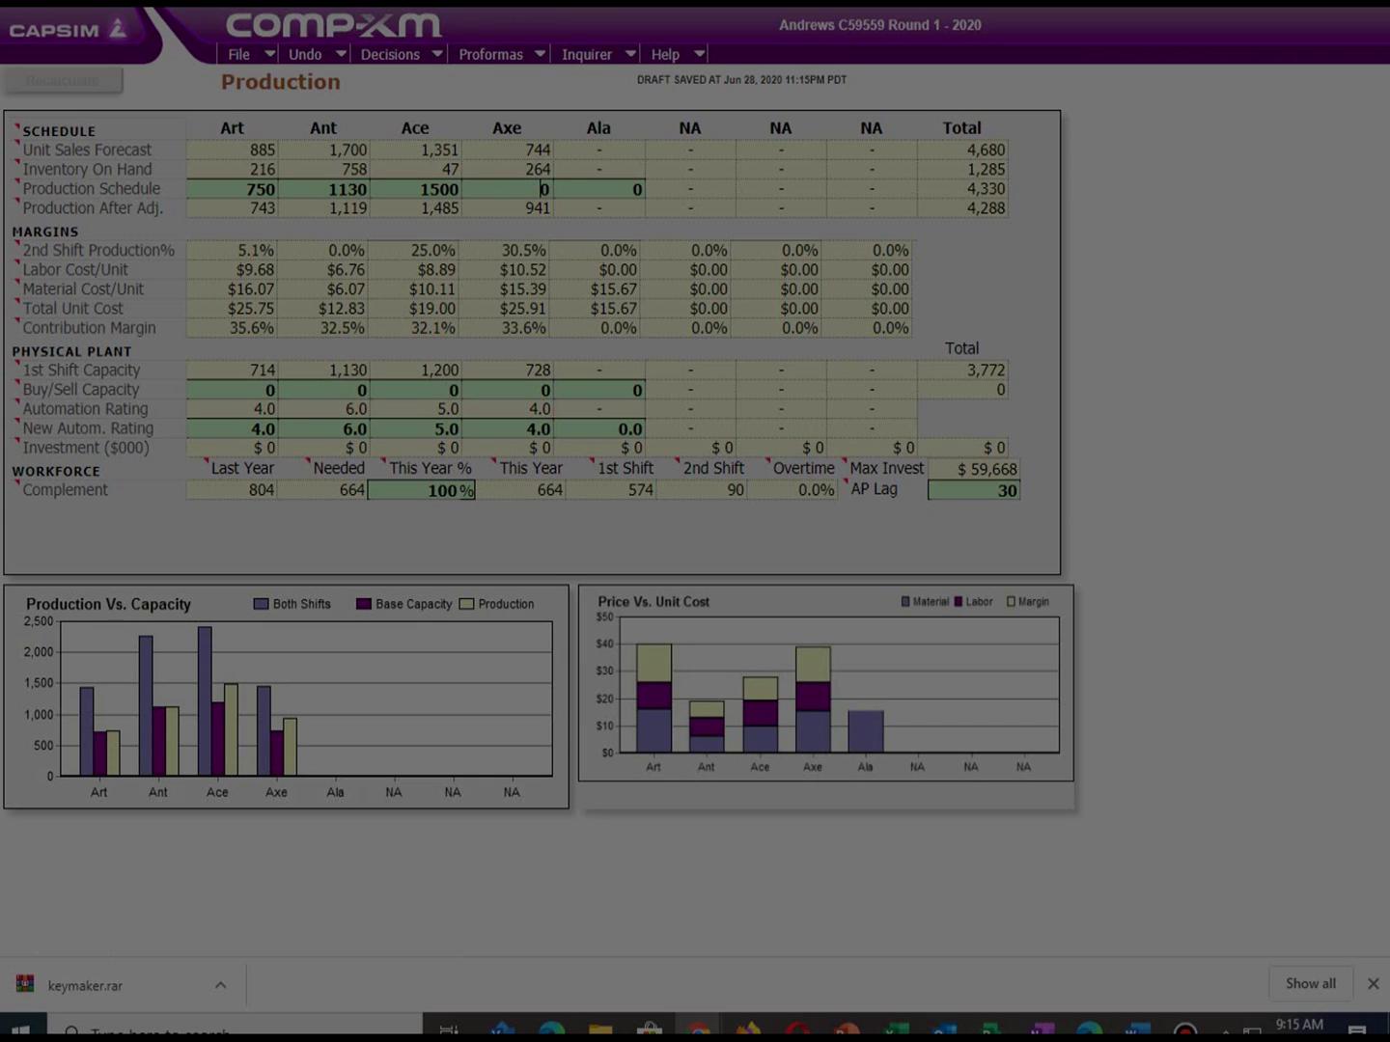
type("700")
key("Tab")
left_click(62, 80)
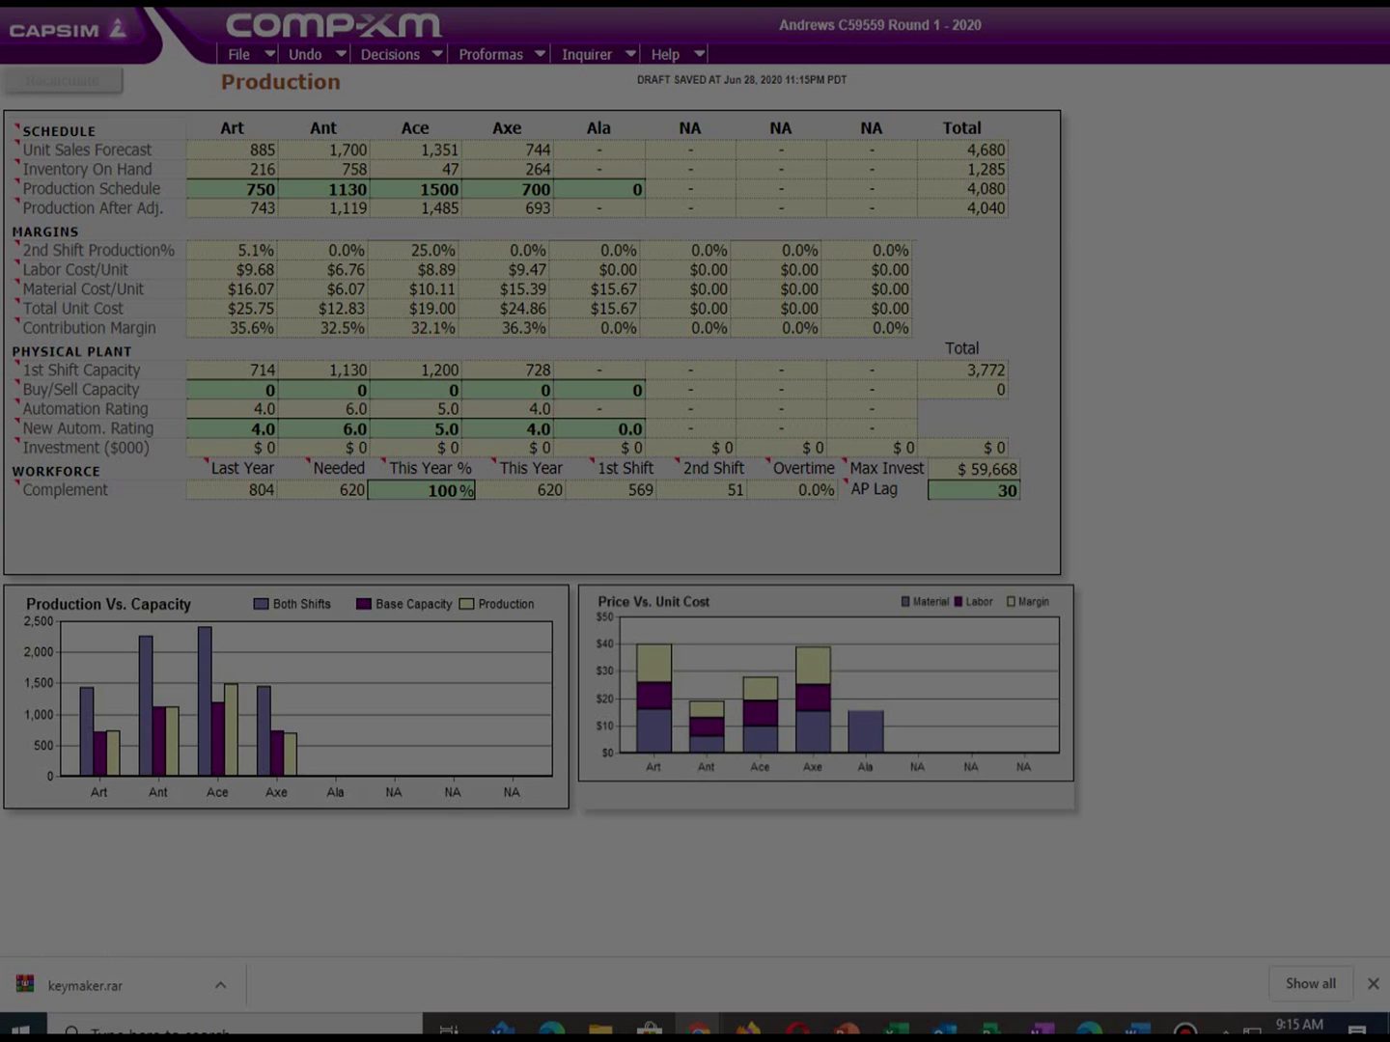
Step: Set the new automation rating to 7.0 for Ant and 6.0 for Ace
key("Delete")
type("7")
left_click(434, 429)
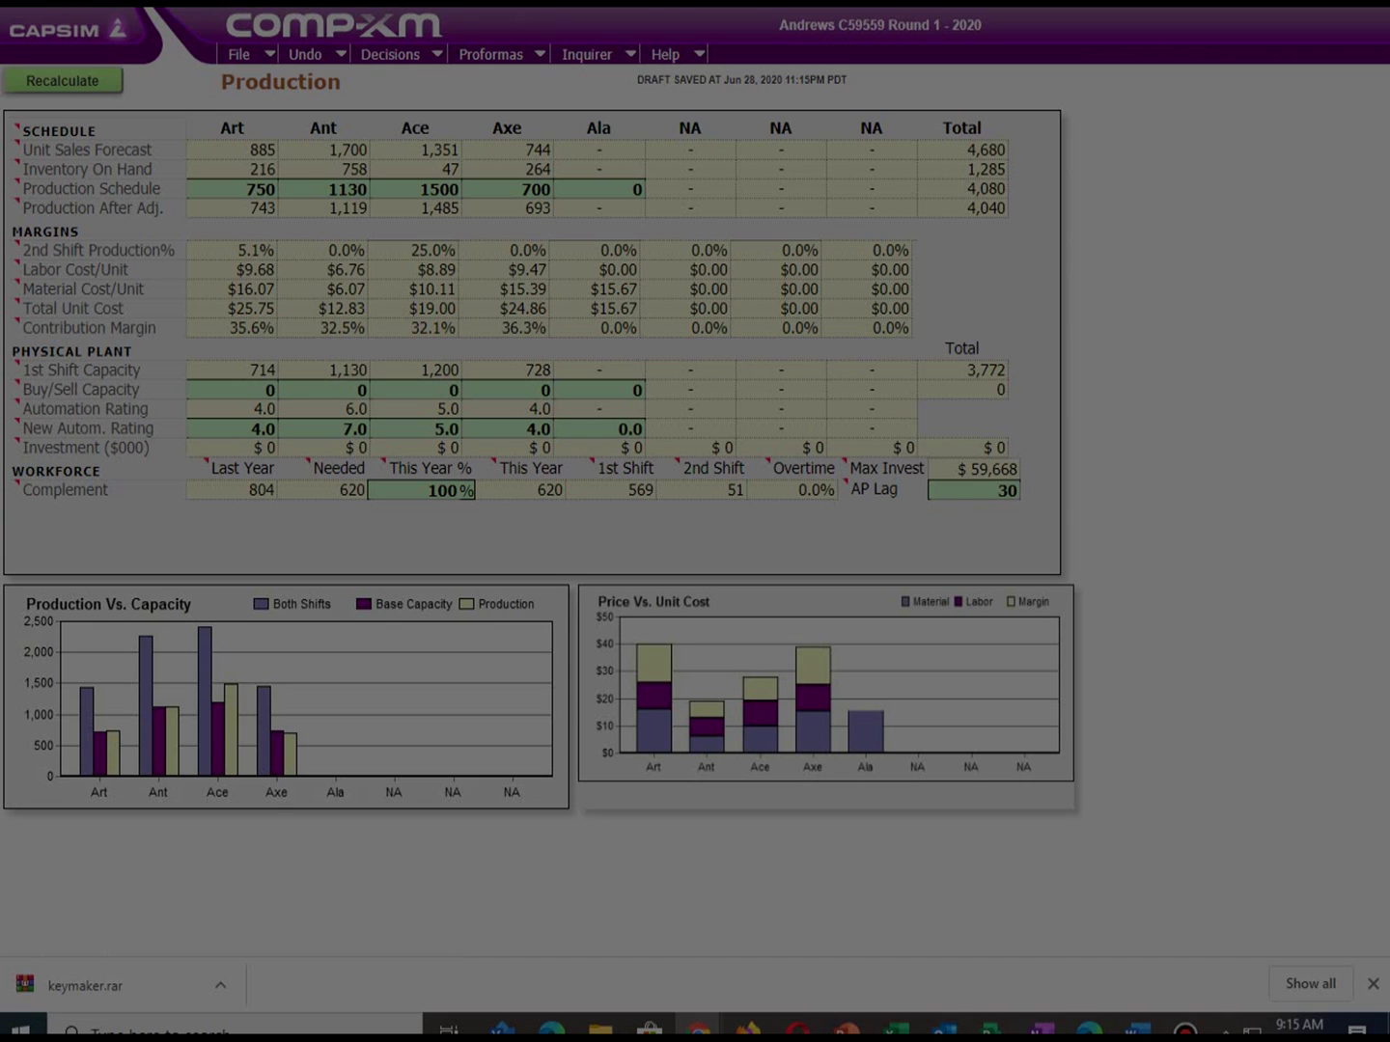
key("Delete")
type("6")
Step: Set Ala's new automation rating to 4.0 and its capacity purchase to 300, and recalculate the Production decisions
key("Delete")
type("4")
left_click(632, 390)
type("300")
key("Return")
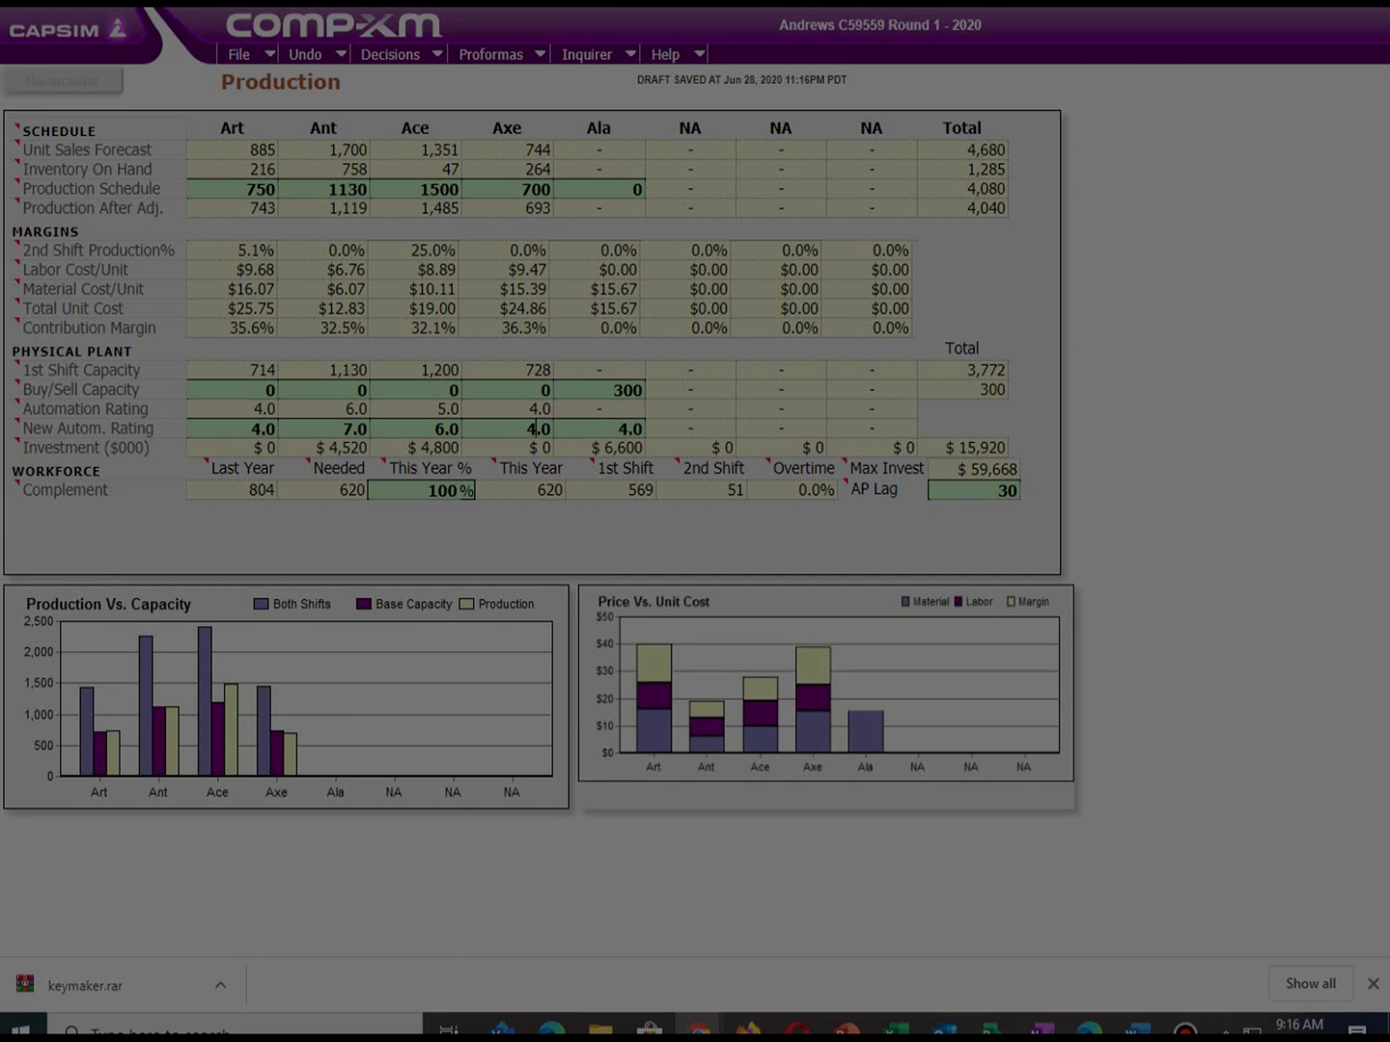
Step: Set the new automation ratings of Axe and Art to 5.0 each and recalculate the Production decisions
left_click(535, 428)
key("BackSpace")
type("5")
left_click(261, 430)
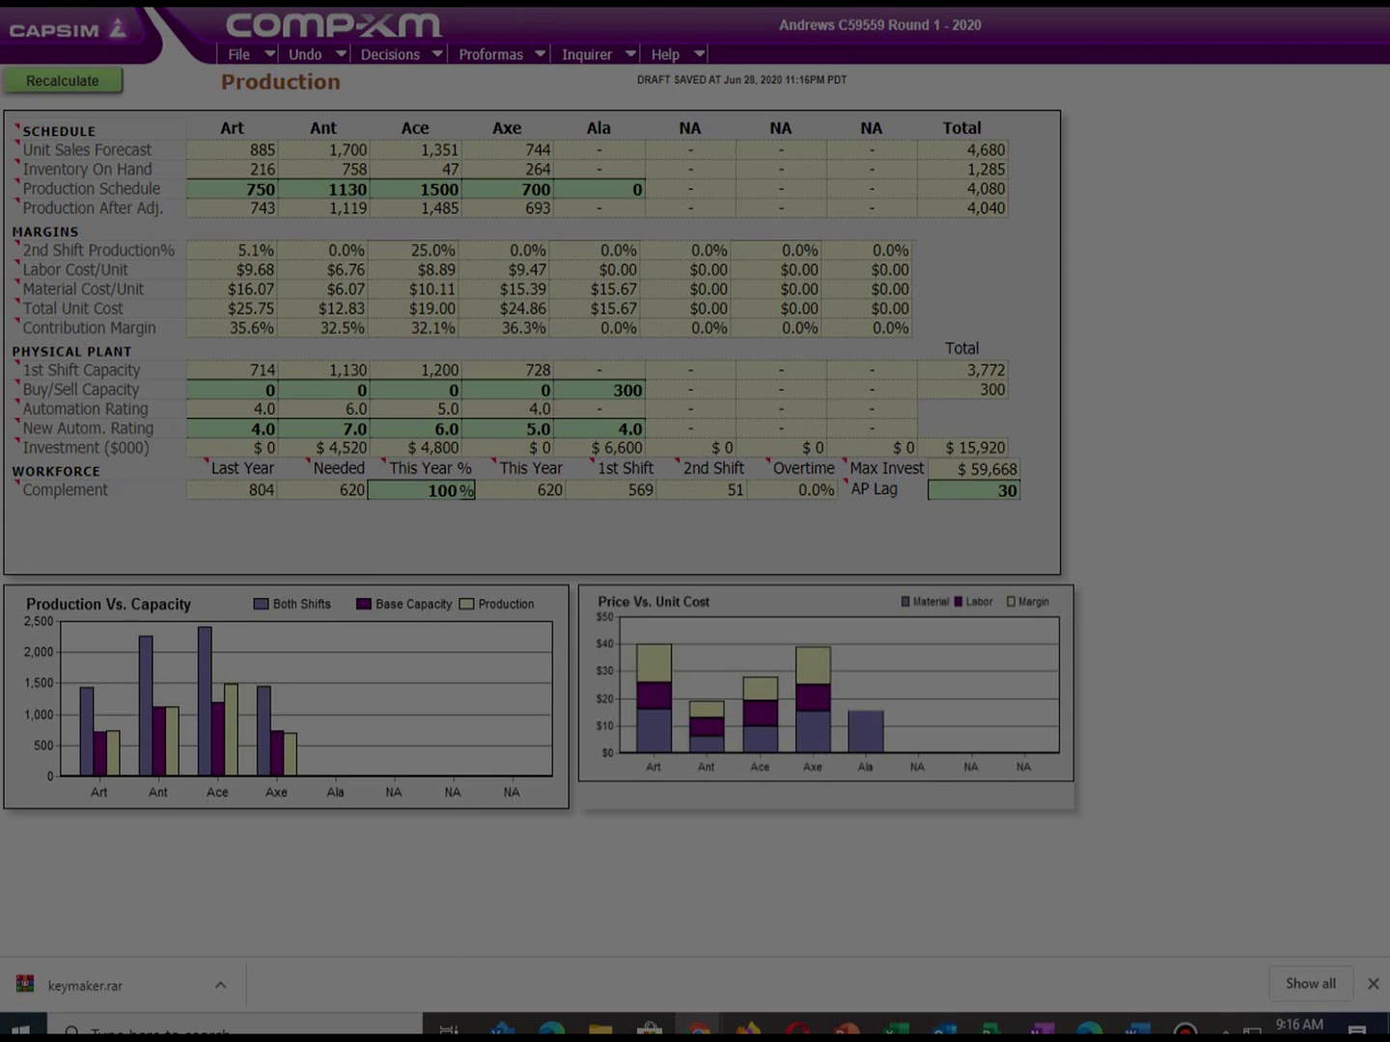
key("BackSpace")
type("5")
left_click(62, 80)
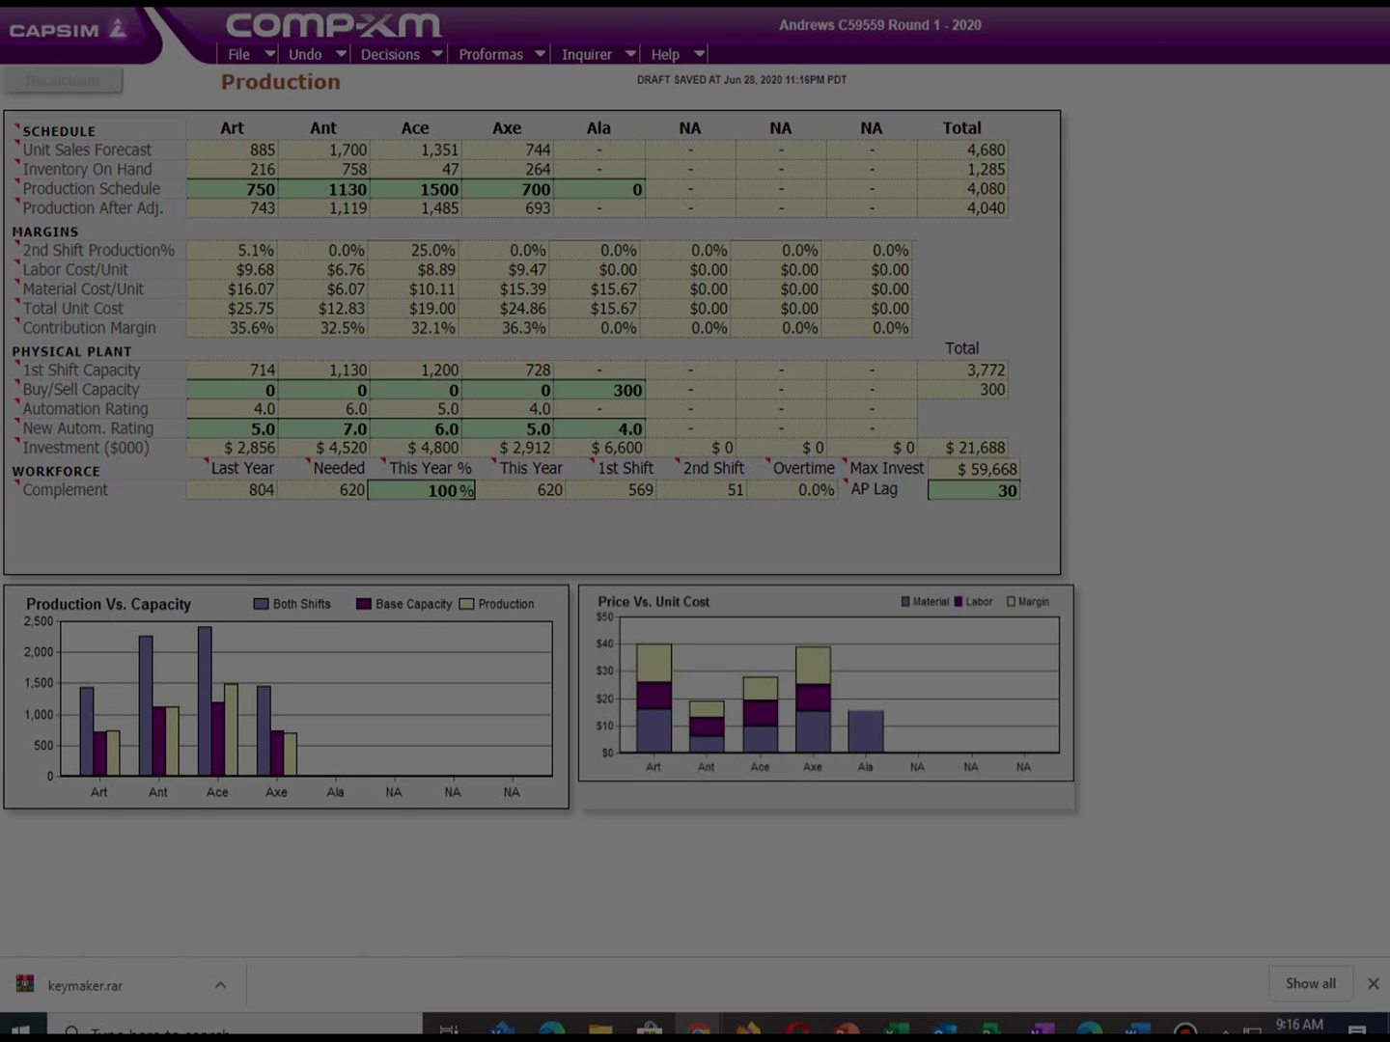
Step: Set Ace's new automation rating to 7.0 in the Production decisions
key("BackSpace")
type("7")
key("Tab")
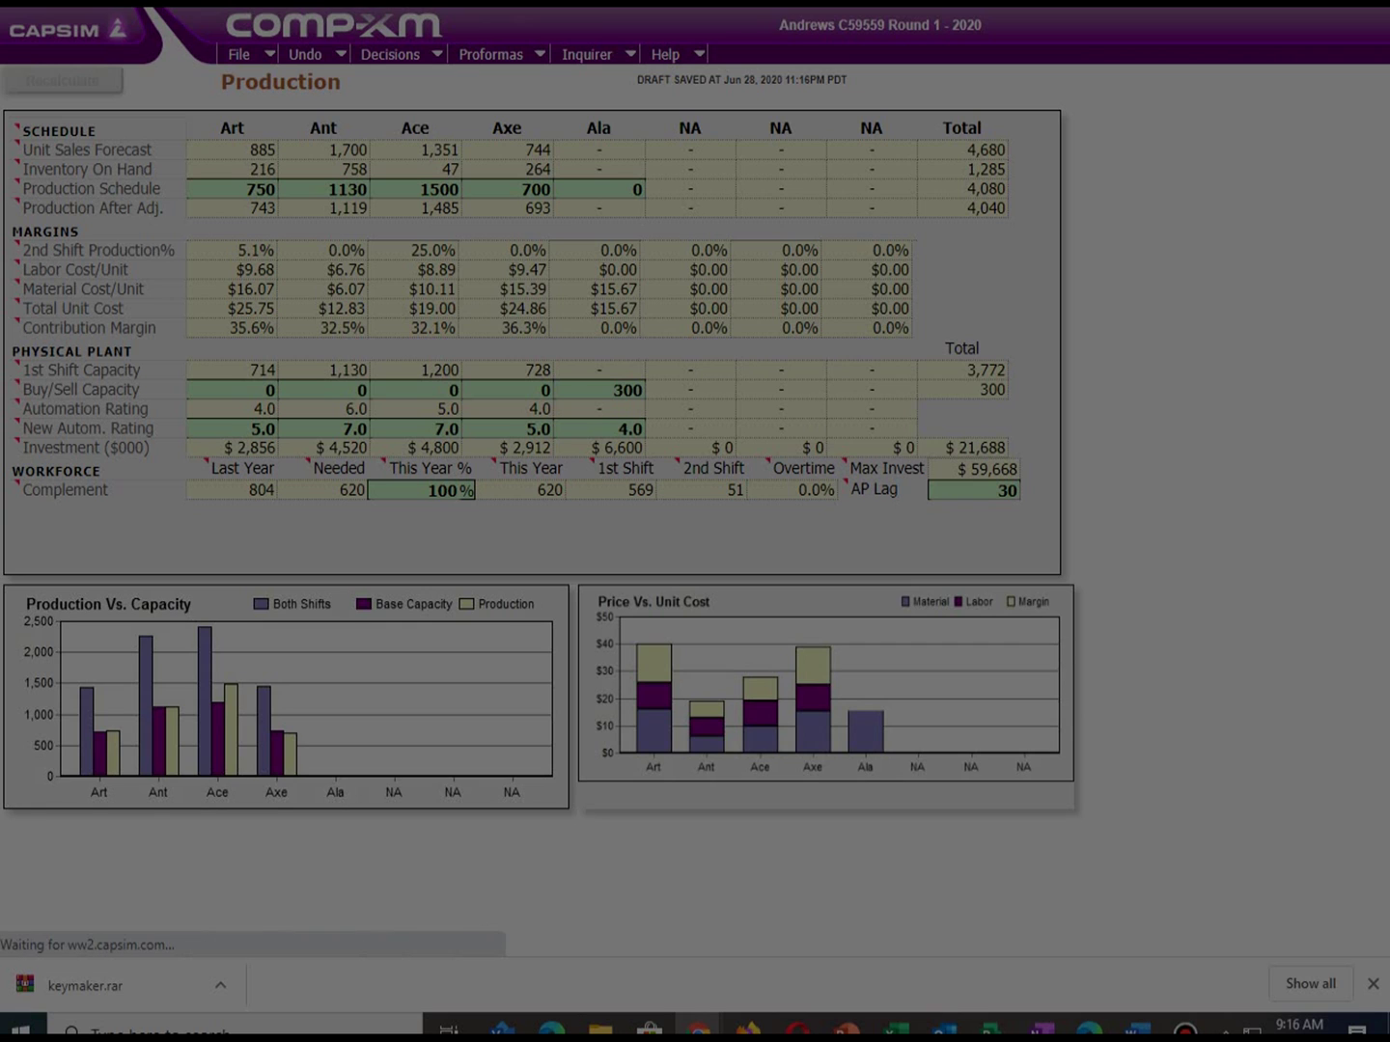
Step: Set the recruiting spend to $5000 in the Human Resources decisions and recalculate
left_click(391, 54)
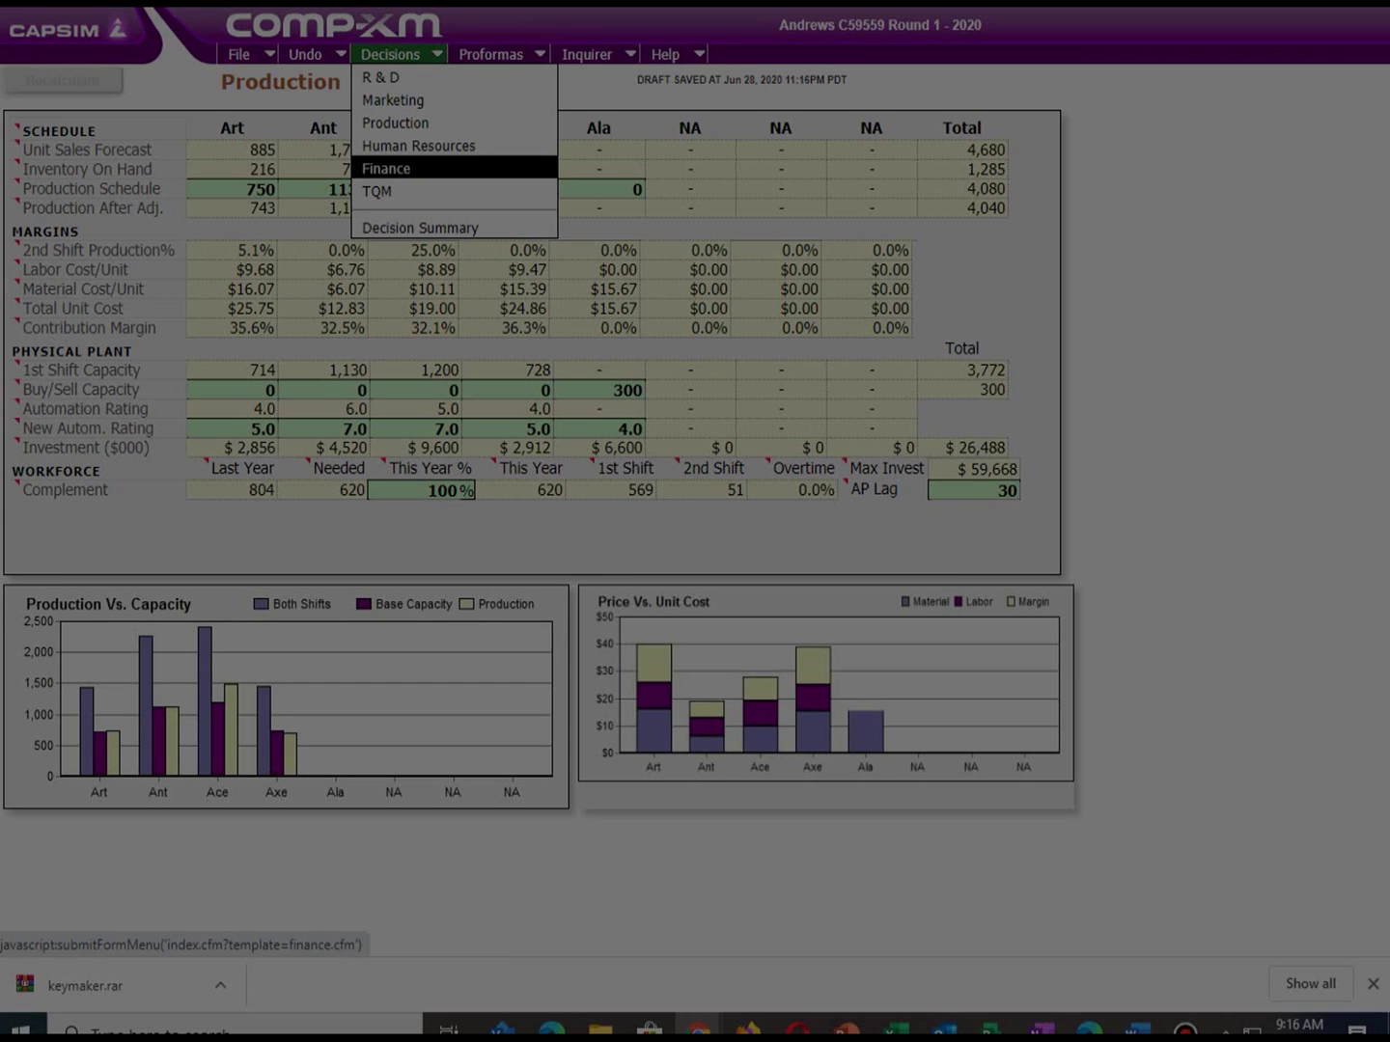
left_click(419, 146)
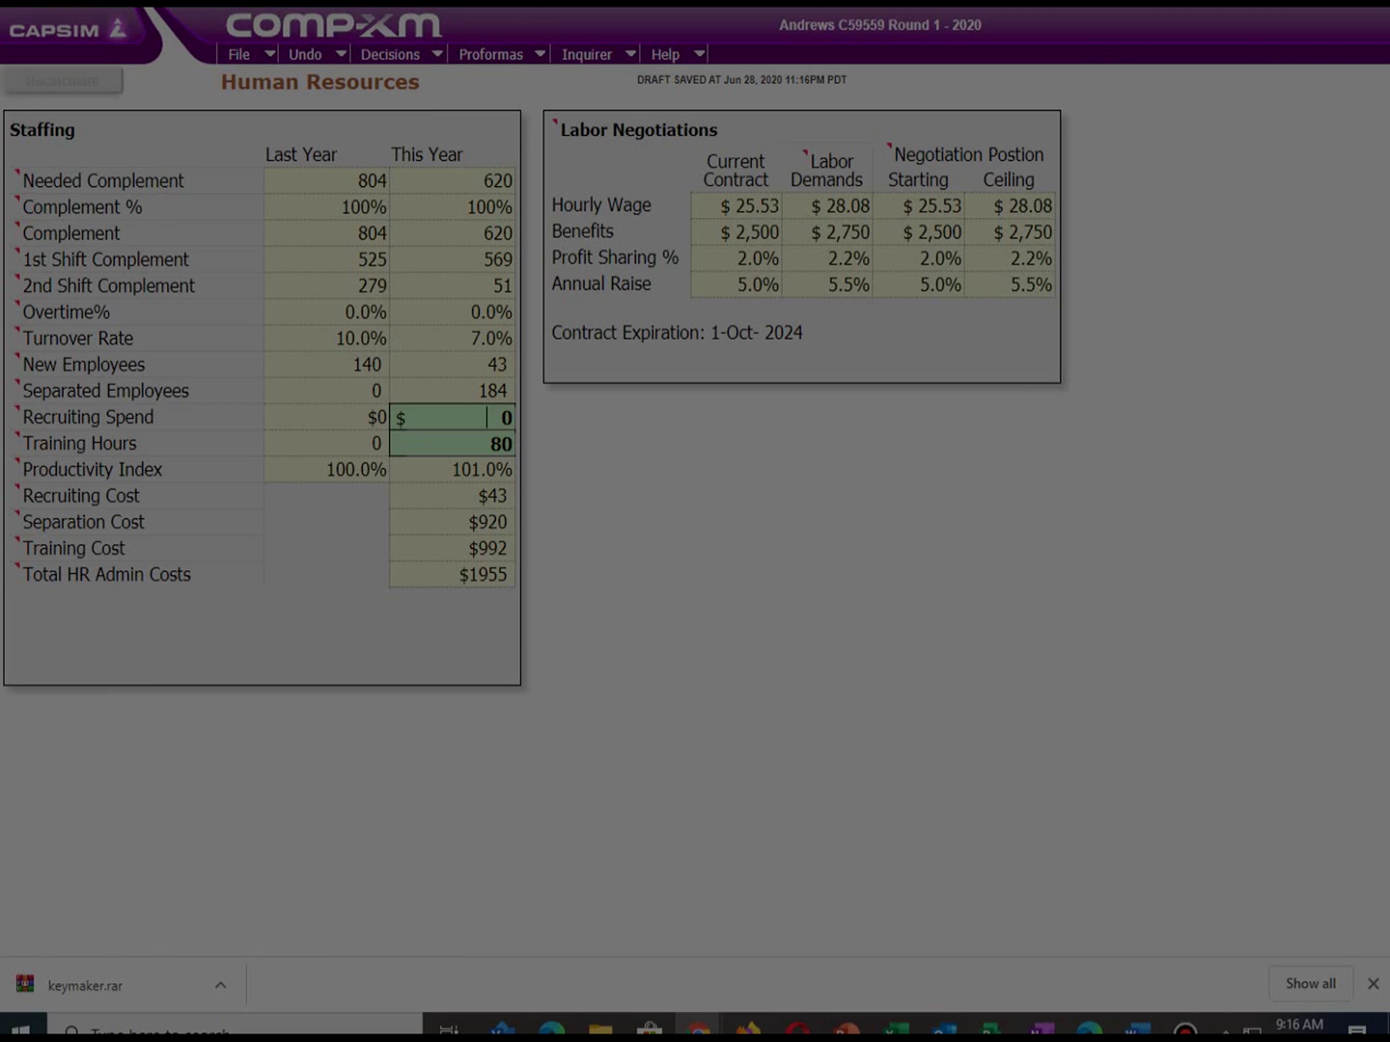
type("5000")
key("Tab")
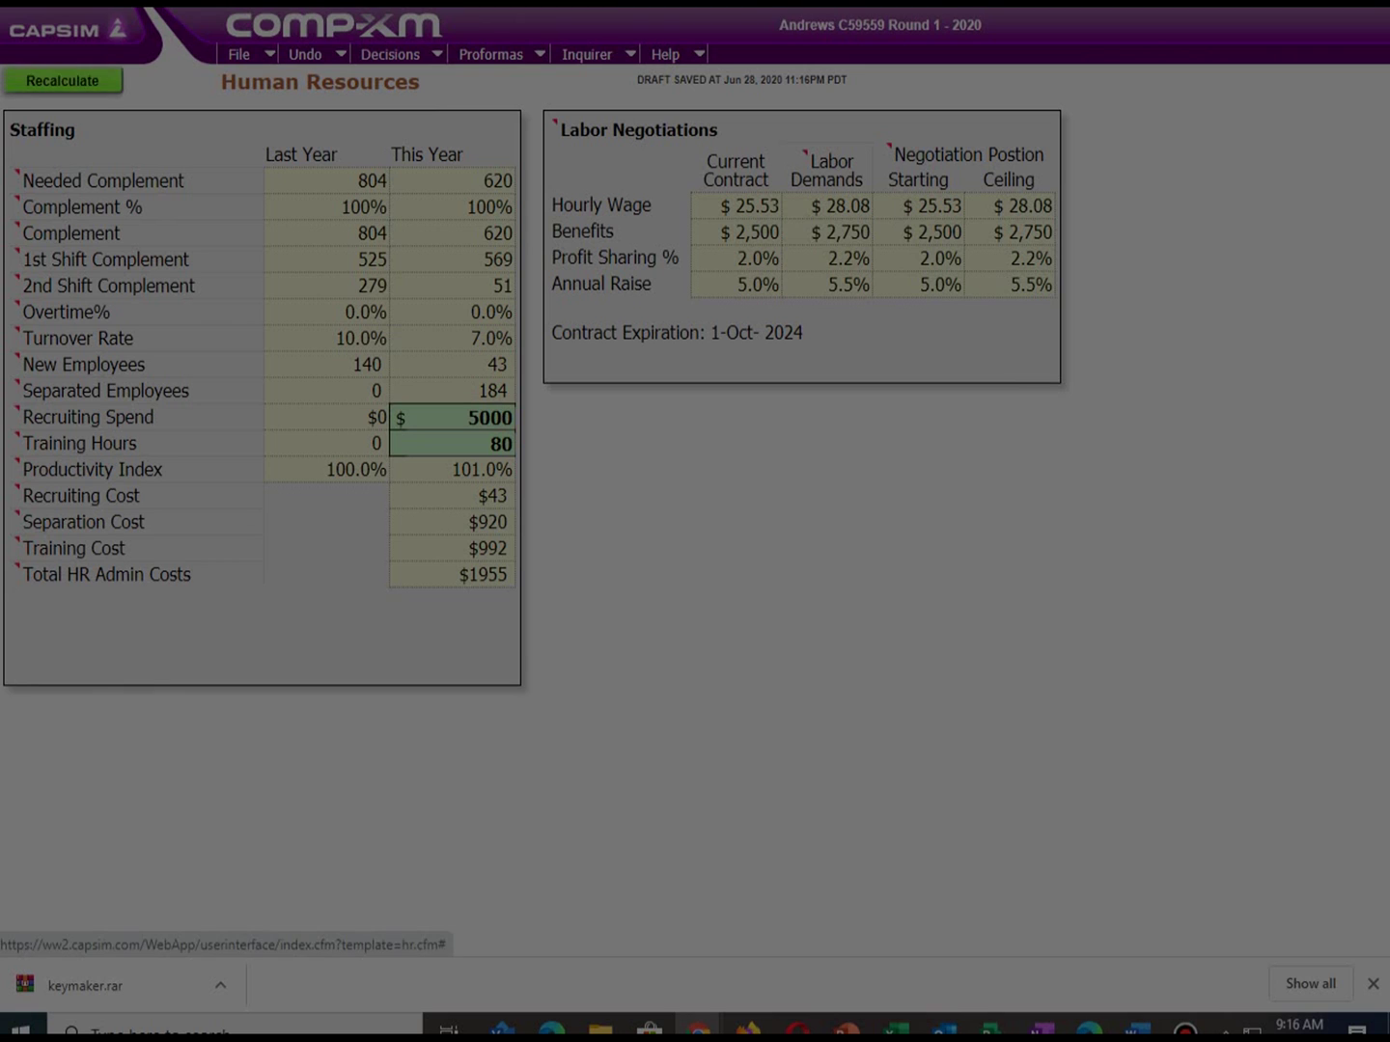
left_click(63, 80)
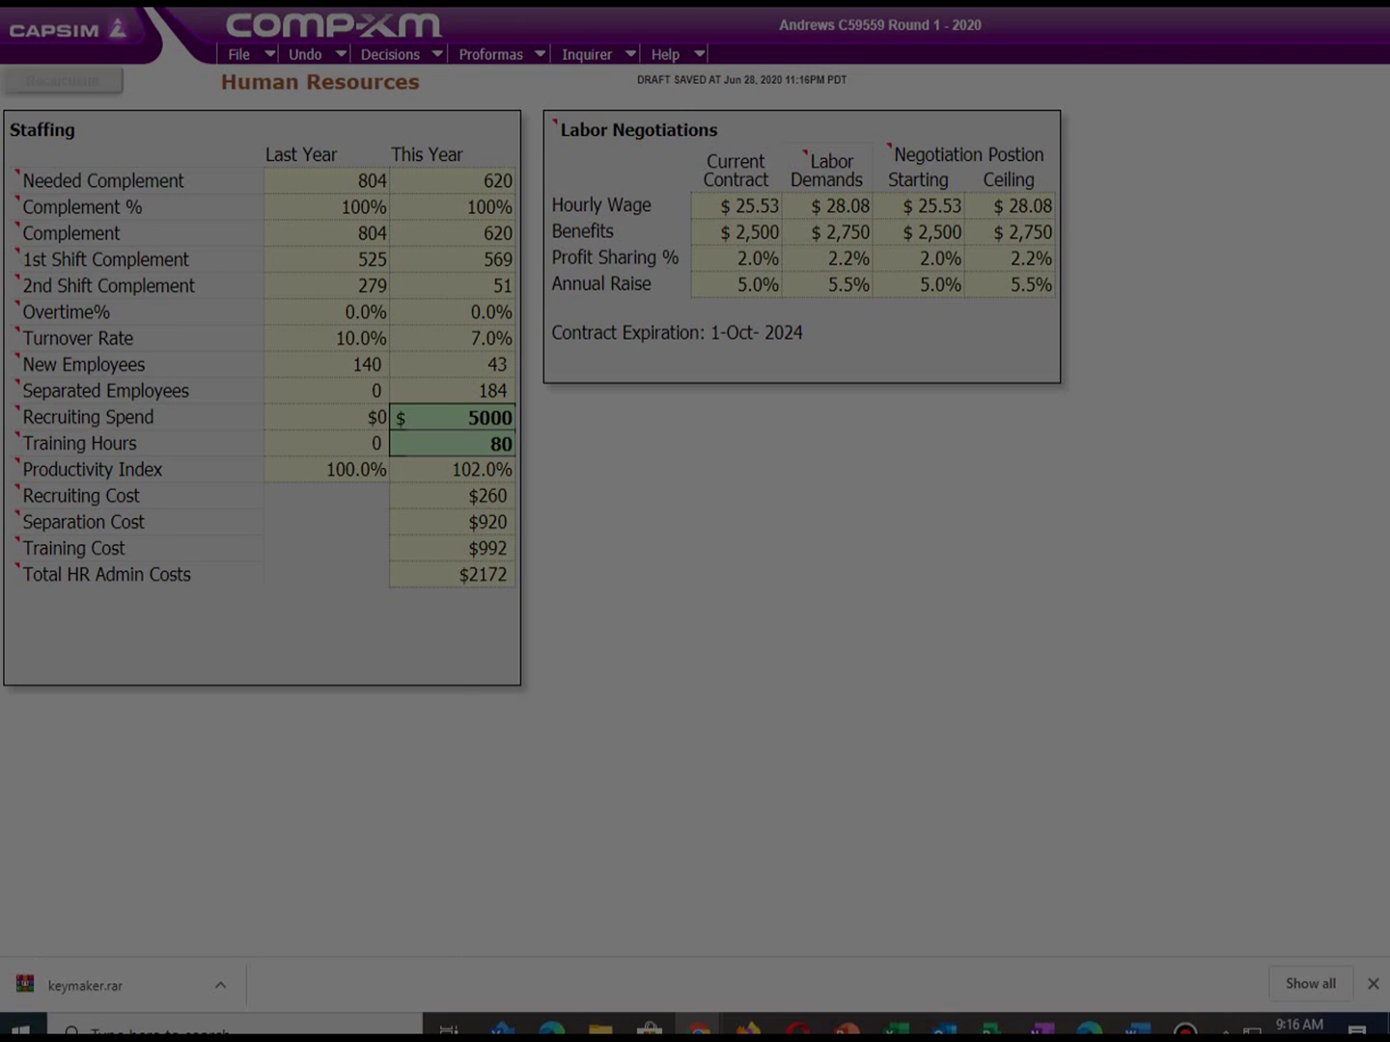
Step: Budget 1000 for each of the six Process Management Initiatives, from CPI Systems to UNEP Green Programs, in the TQM decisions
mouse_move(389, 55)
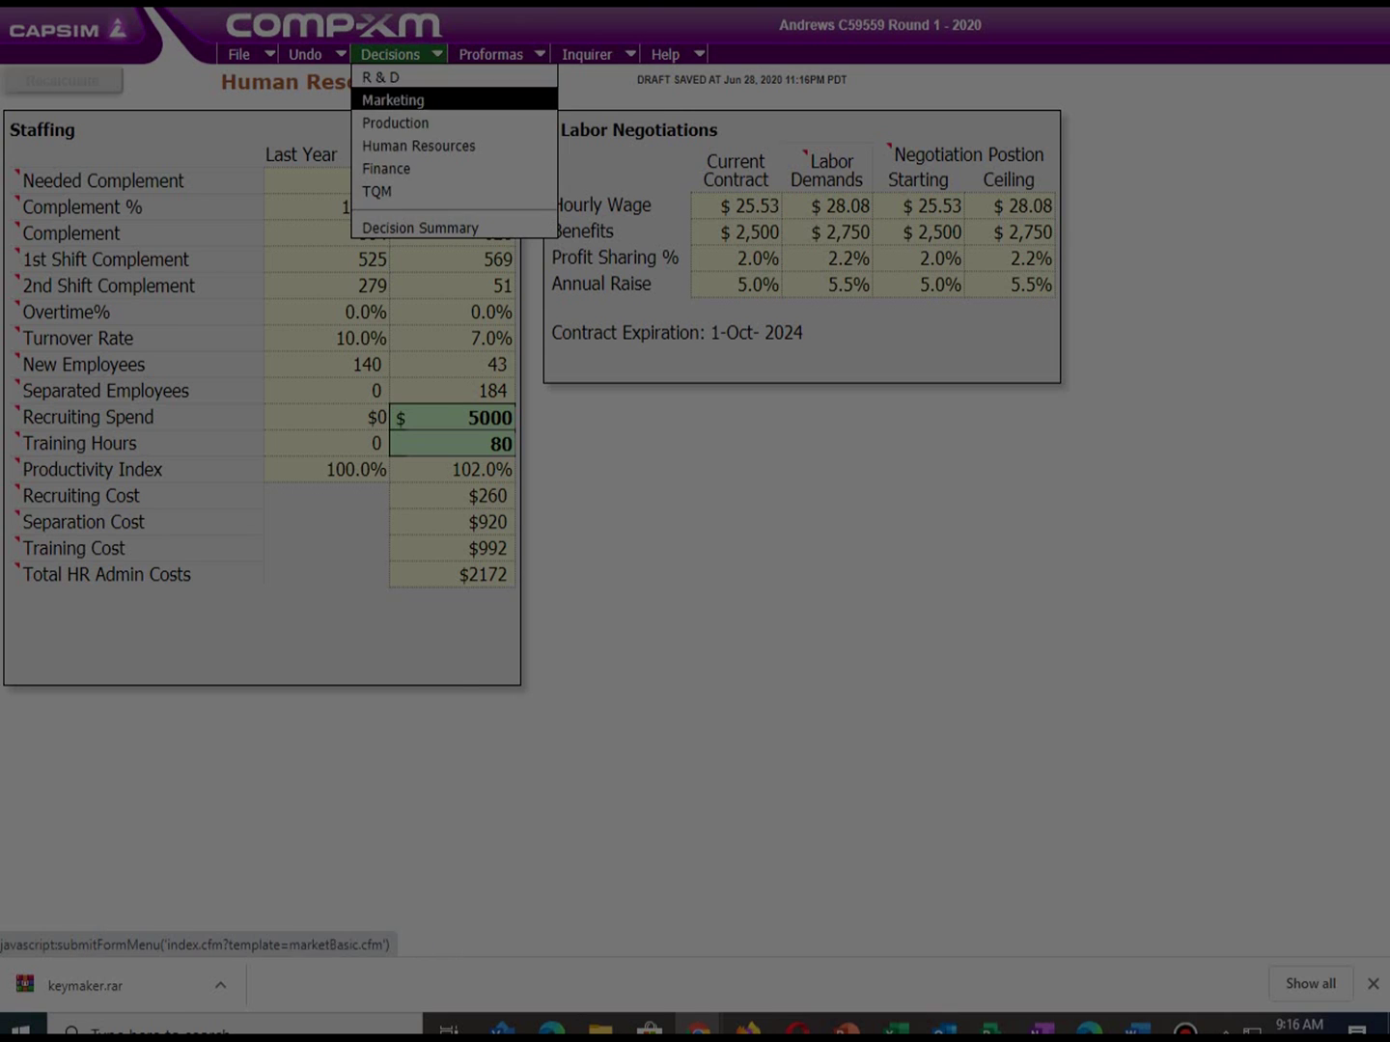
left_click(378, 191)
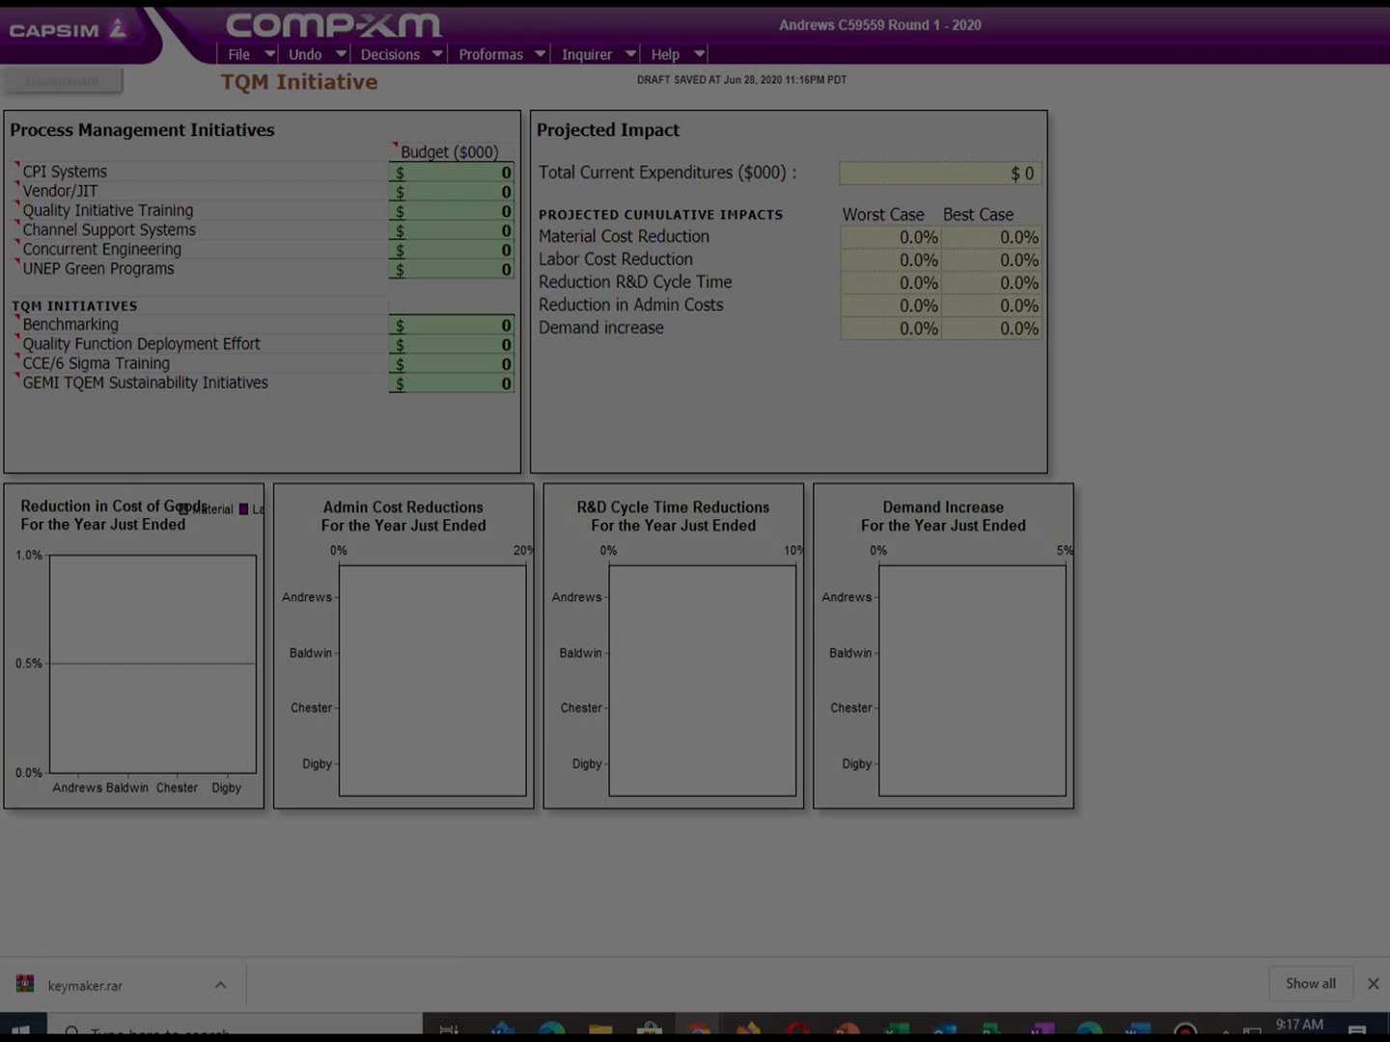
type("1000\t1000\t1000\t1000\t10")
type("000")
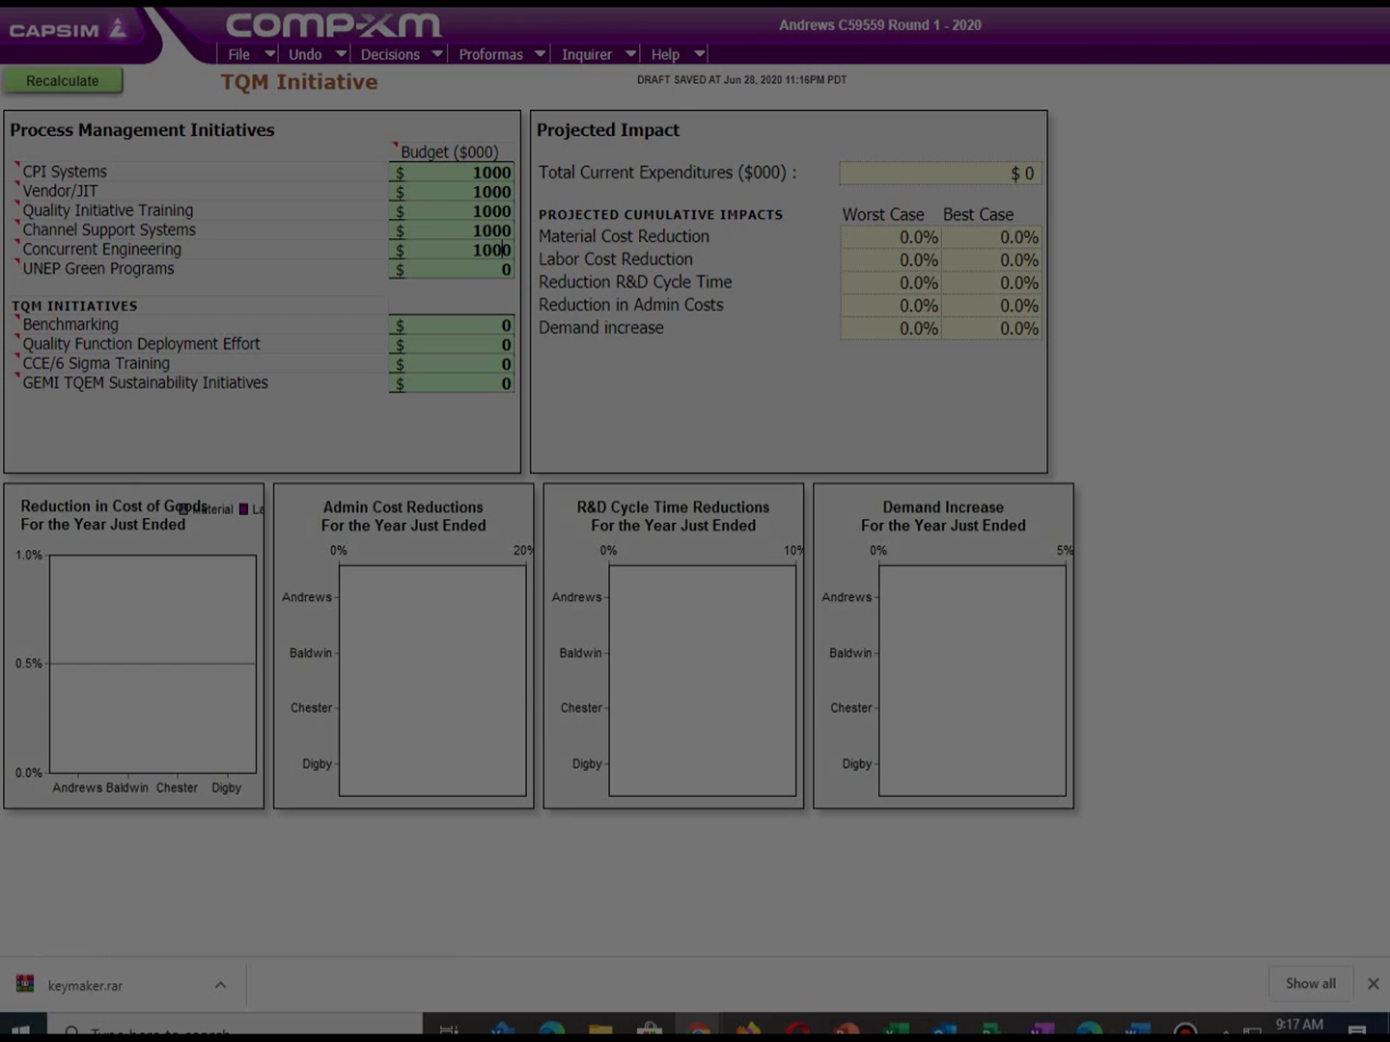
key("Tab")
type("100")
Step: Budget 1000 for each of the four TQM Initiatives, from Benchmarking to GEMI TQEM Sustainability Initiatives, and recalculate
key("Tab")
type("100")
key("Tab")
type("000")
key("BackSpace")
key("BackSpace")
key("BackSpace")
type("100")
left_click(501, 364)
type("100")
left_click(501, 383)
type("100")
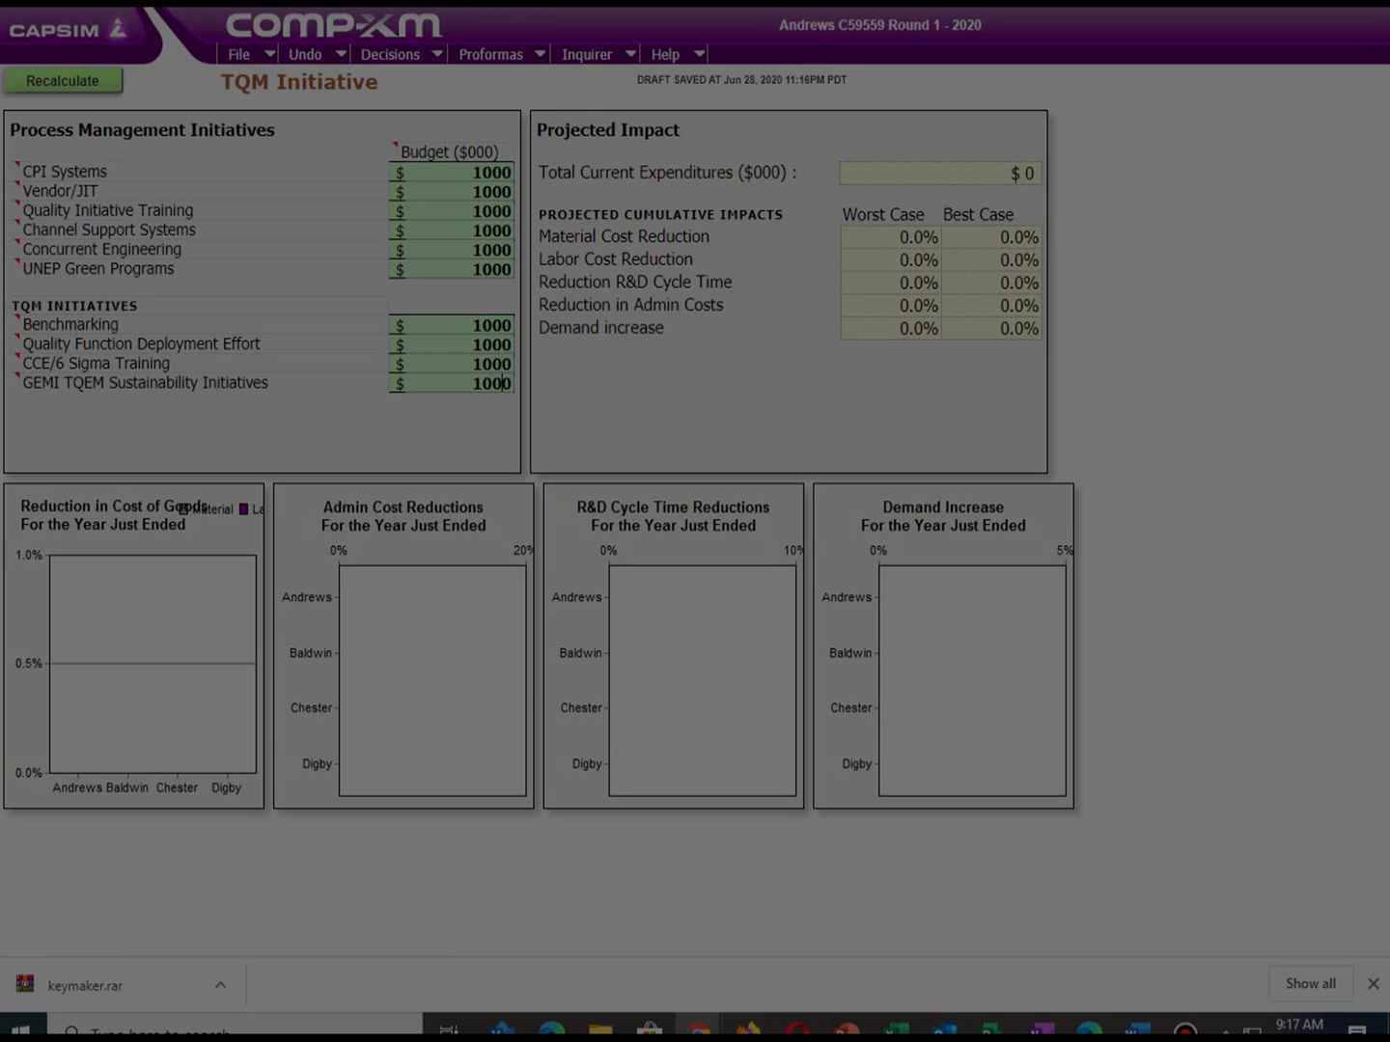
left_click(62, 81)
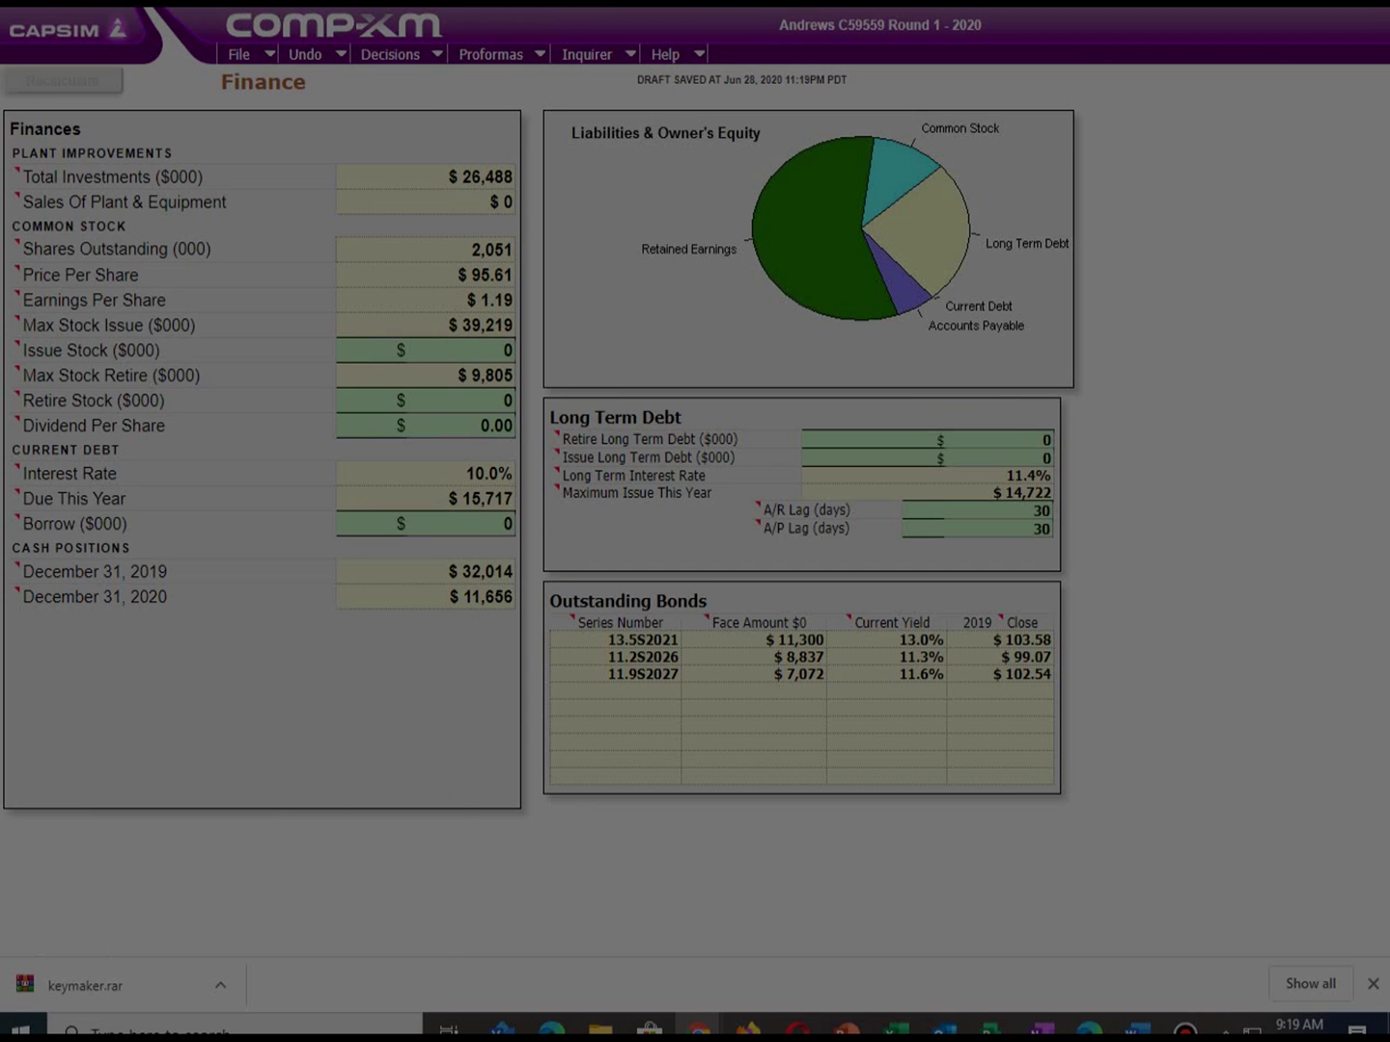
Step: Review the projected Round 1 results in the Proforma Balanced Scorecard
mouse_move(490, 54)
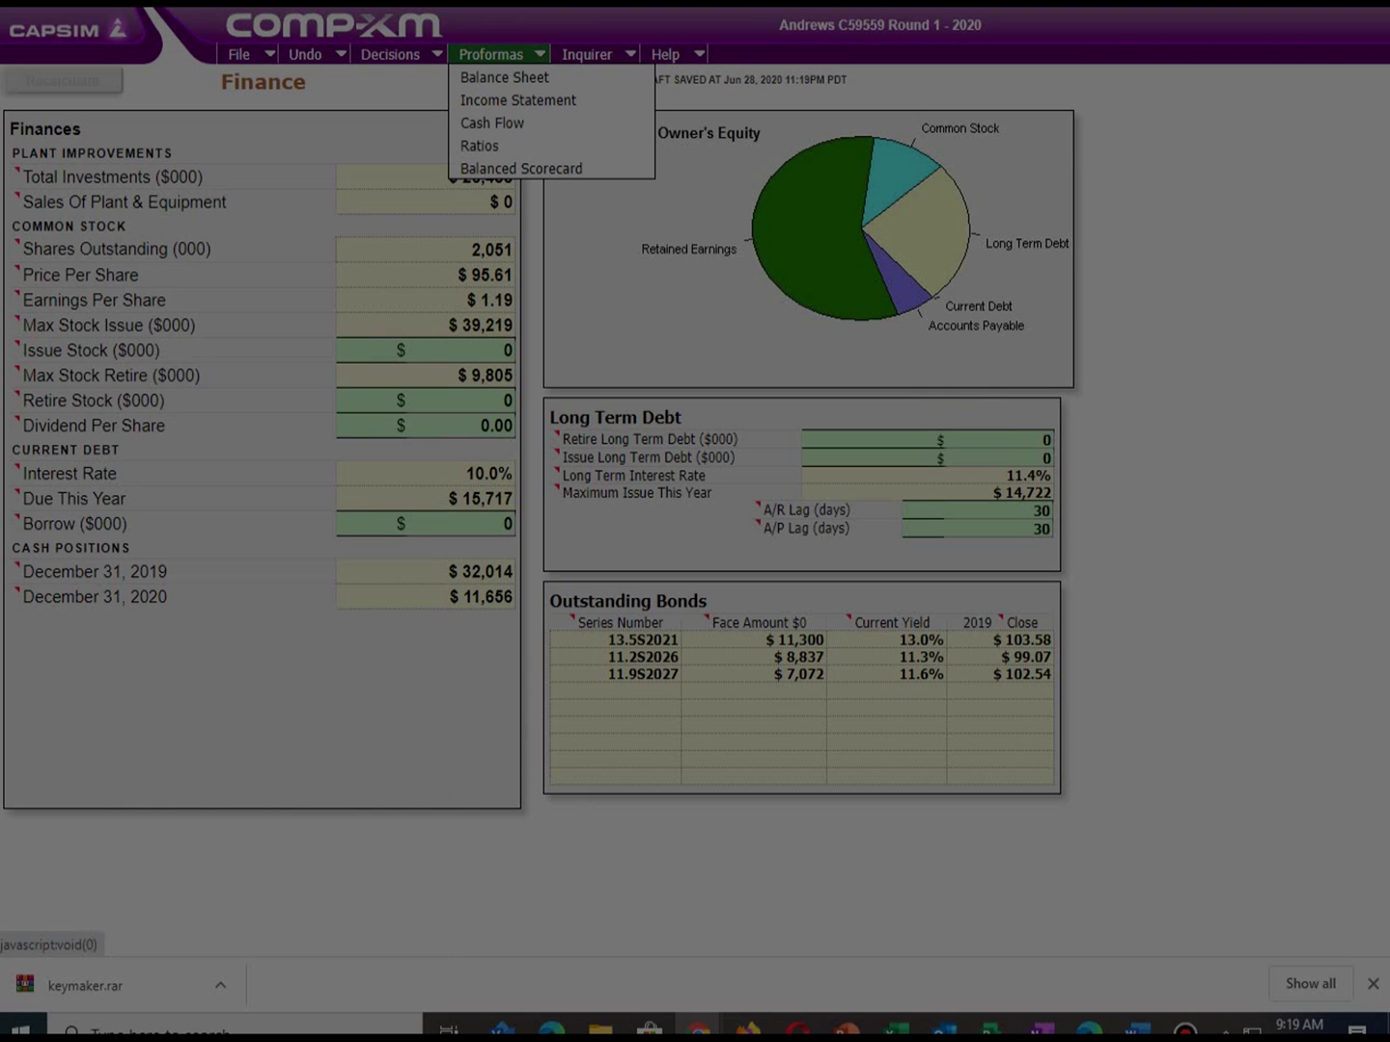
left_click(521, 169)
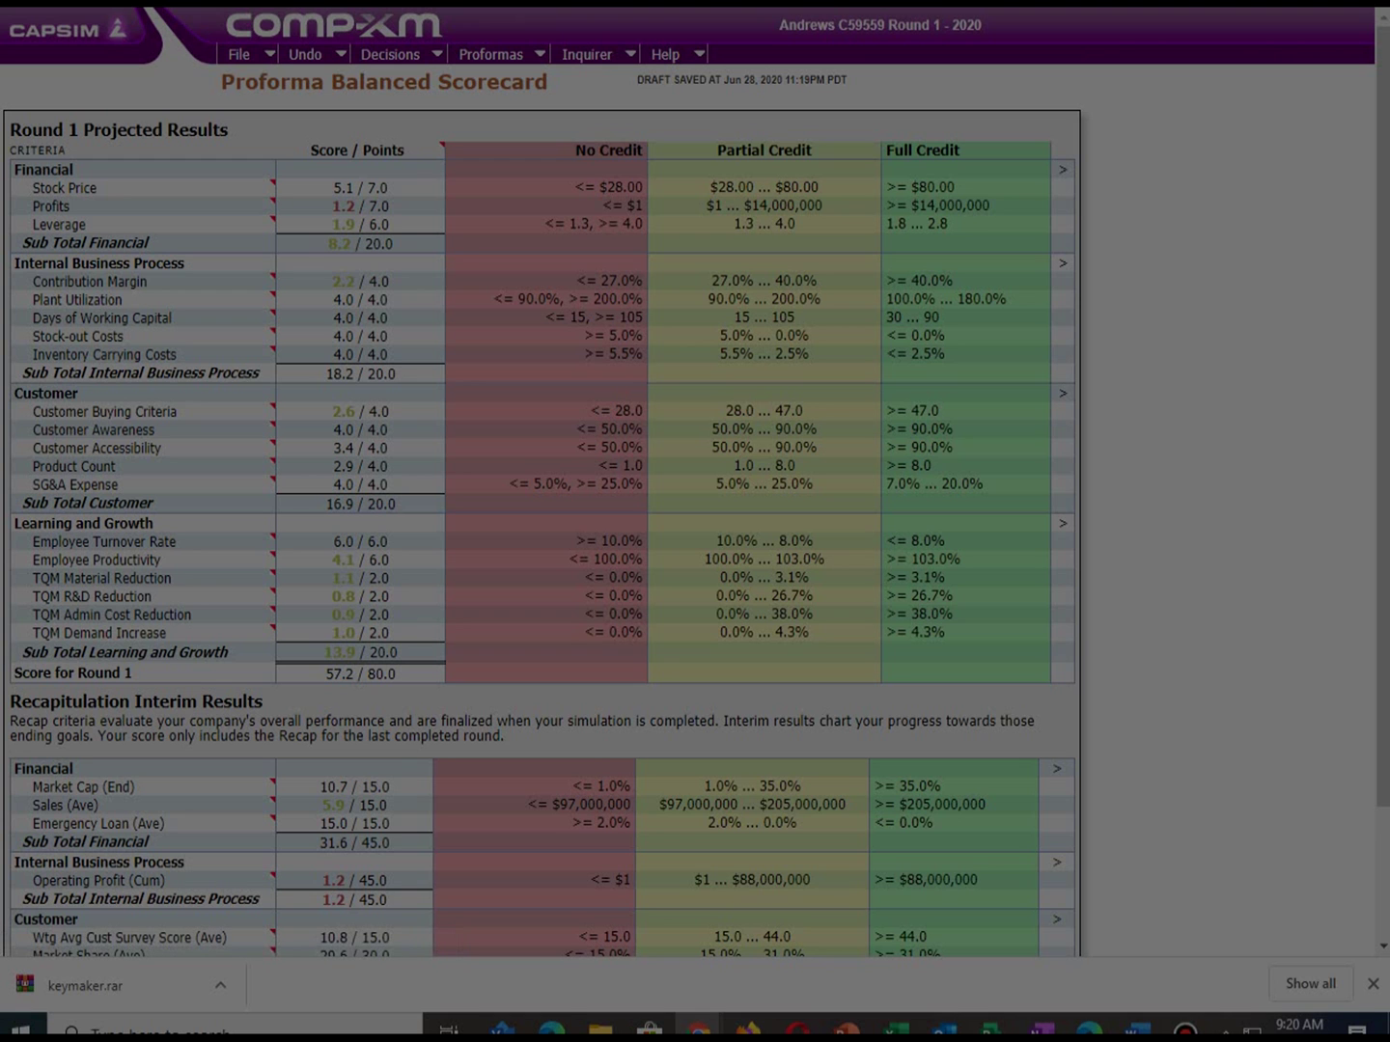
scroll(695, 482, "down", 1)
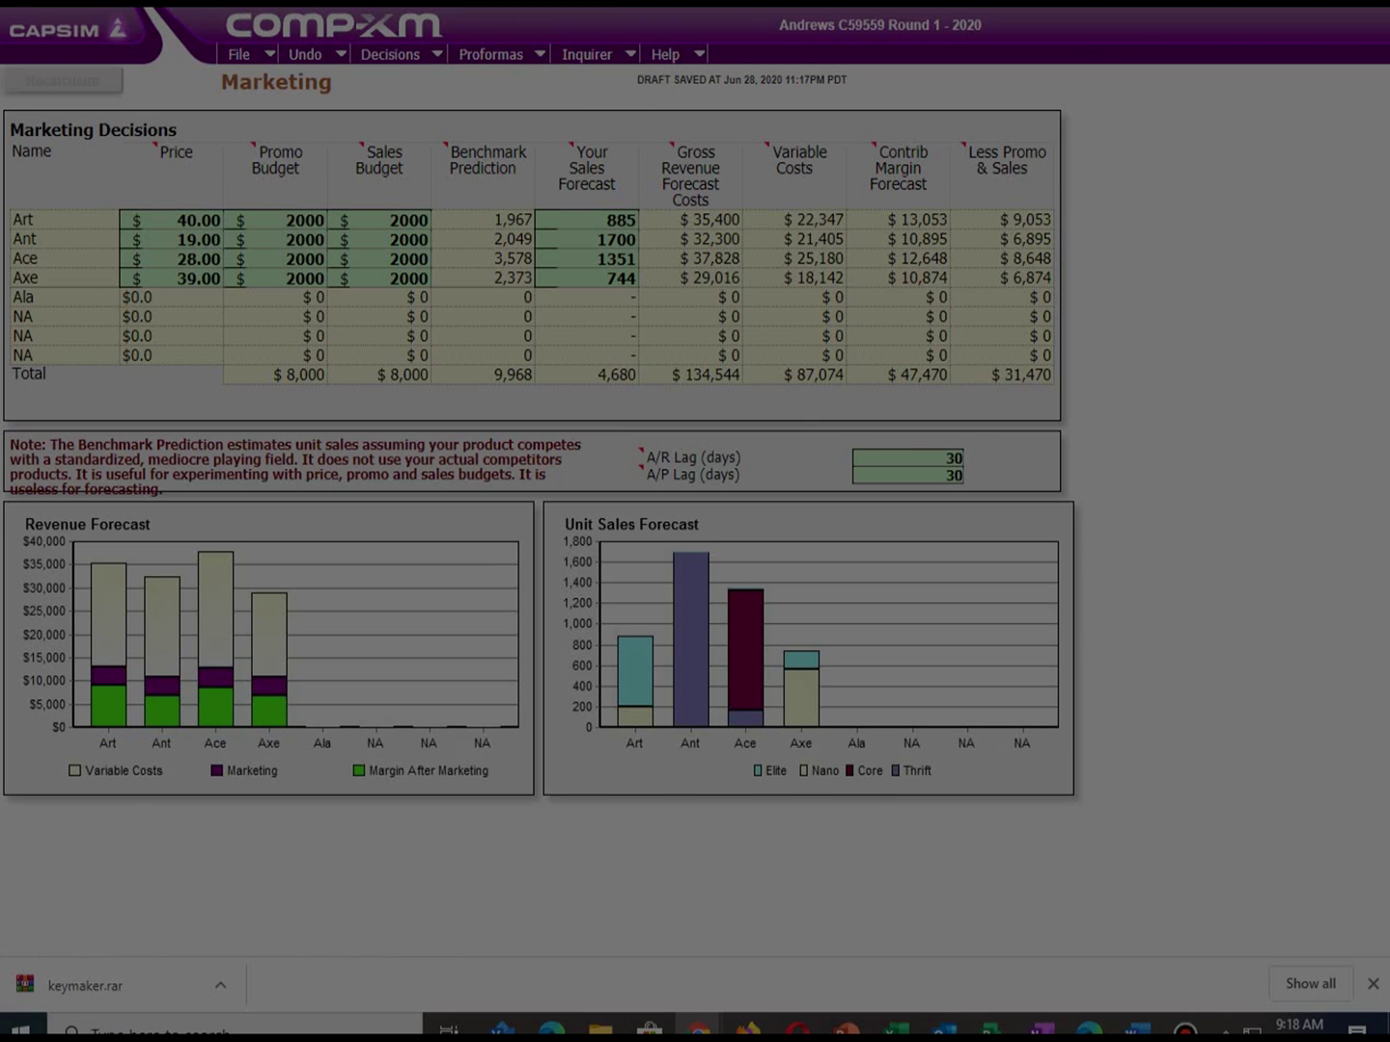
Step: Set the prices to $41.00 for Art, $20.00 for Ant, $29.00 for Ace and $40.00 for Axe in the Marketing decisions
left_click(193, 259)
key("BackSpace")
type("9")
double_click(186, 278)
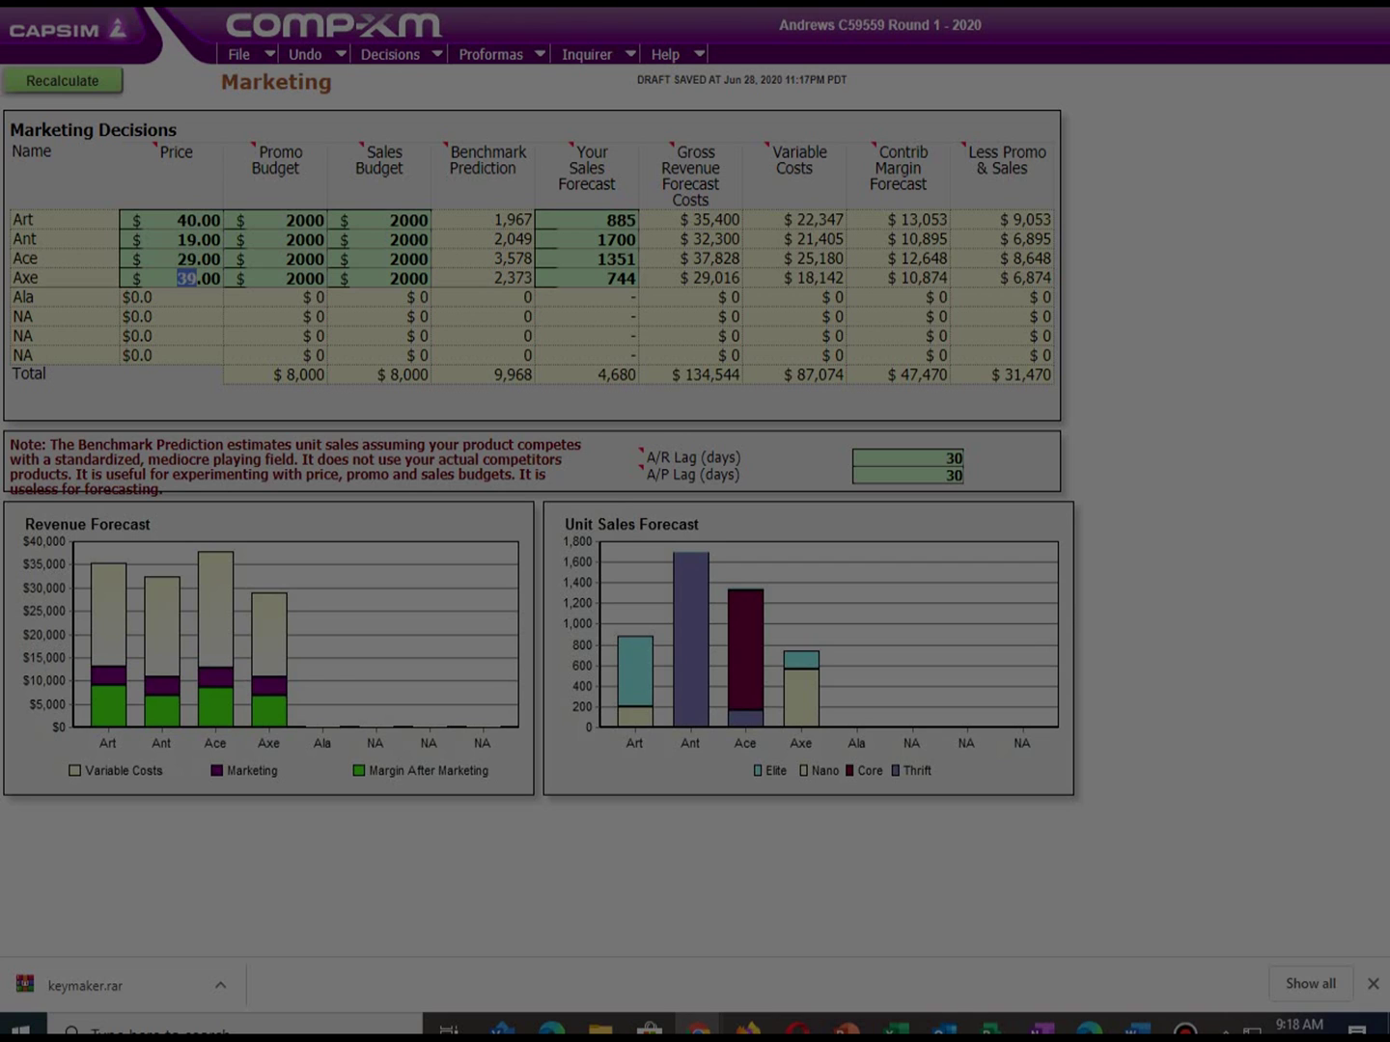
type("40")
double_click(187, 240)
type("20")
left_click(199, 220)
key("BackSpace")
type("1")
key("Tab")
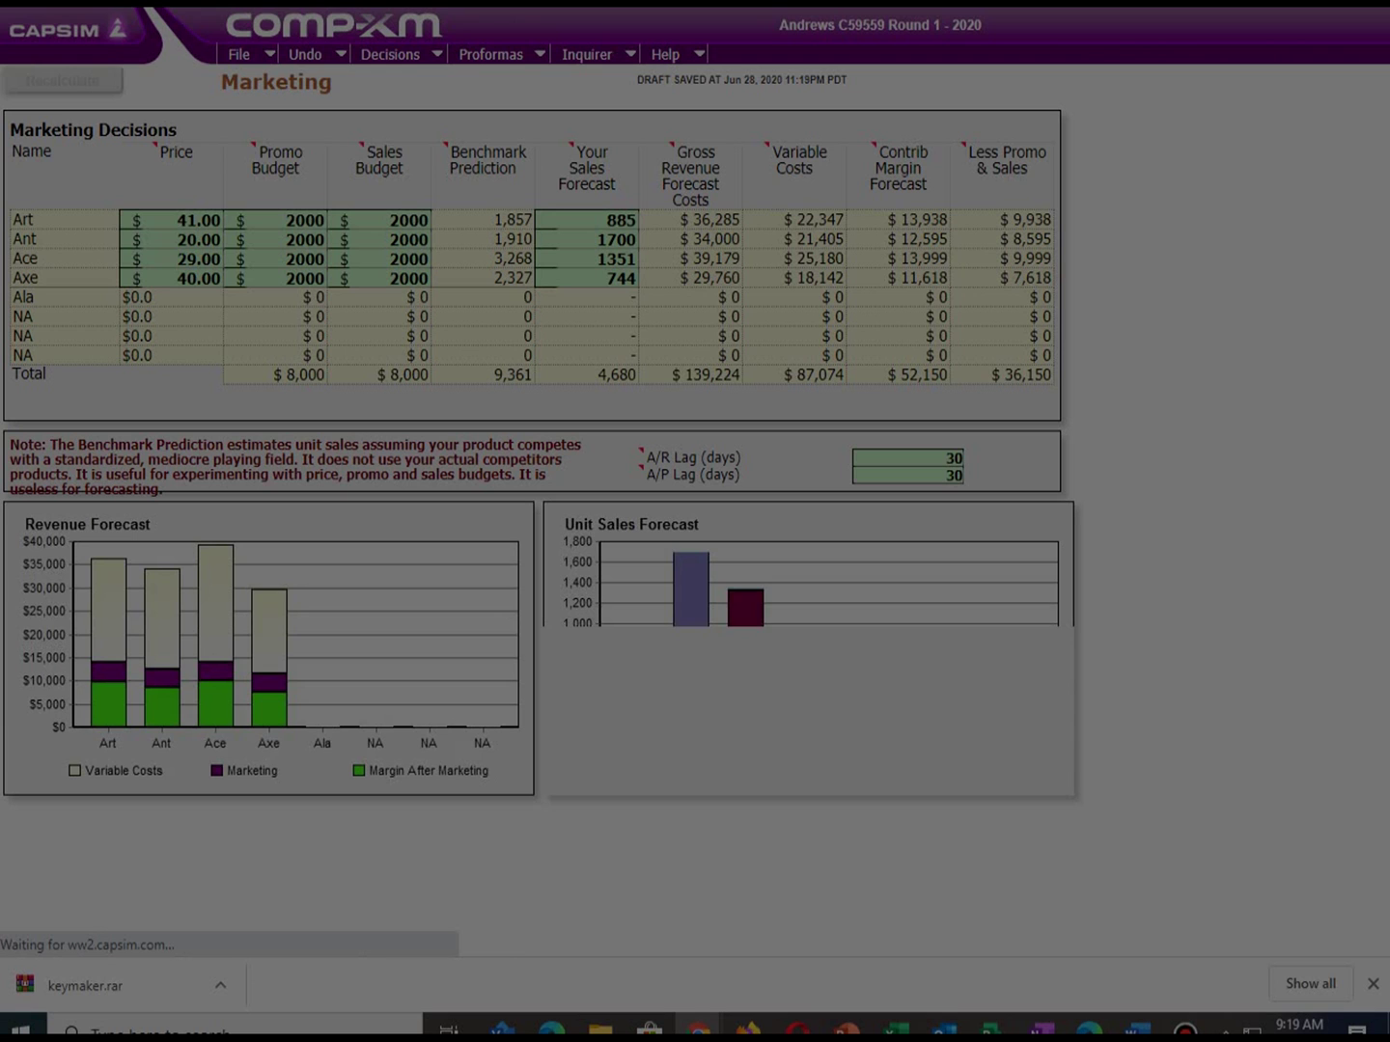
Step: Review the Proforma Income Statement and the Production decisions, and open the Finance decisions
left_click(491, 54)
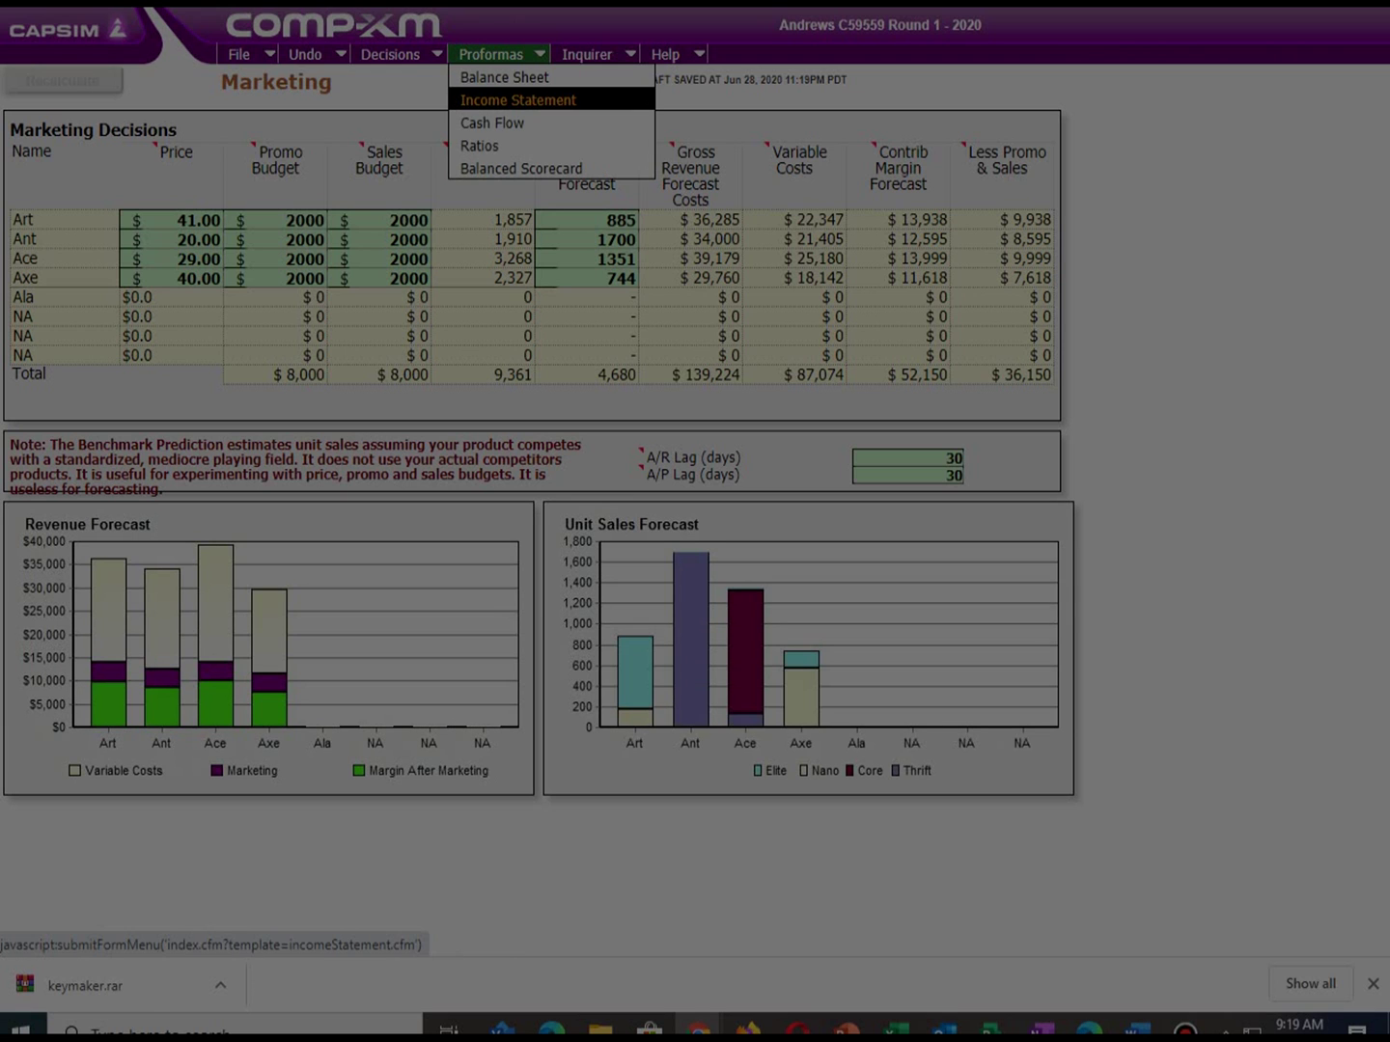
left_click(518, 100)
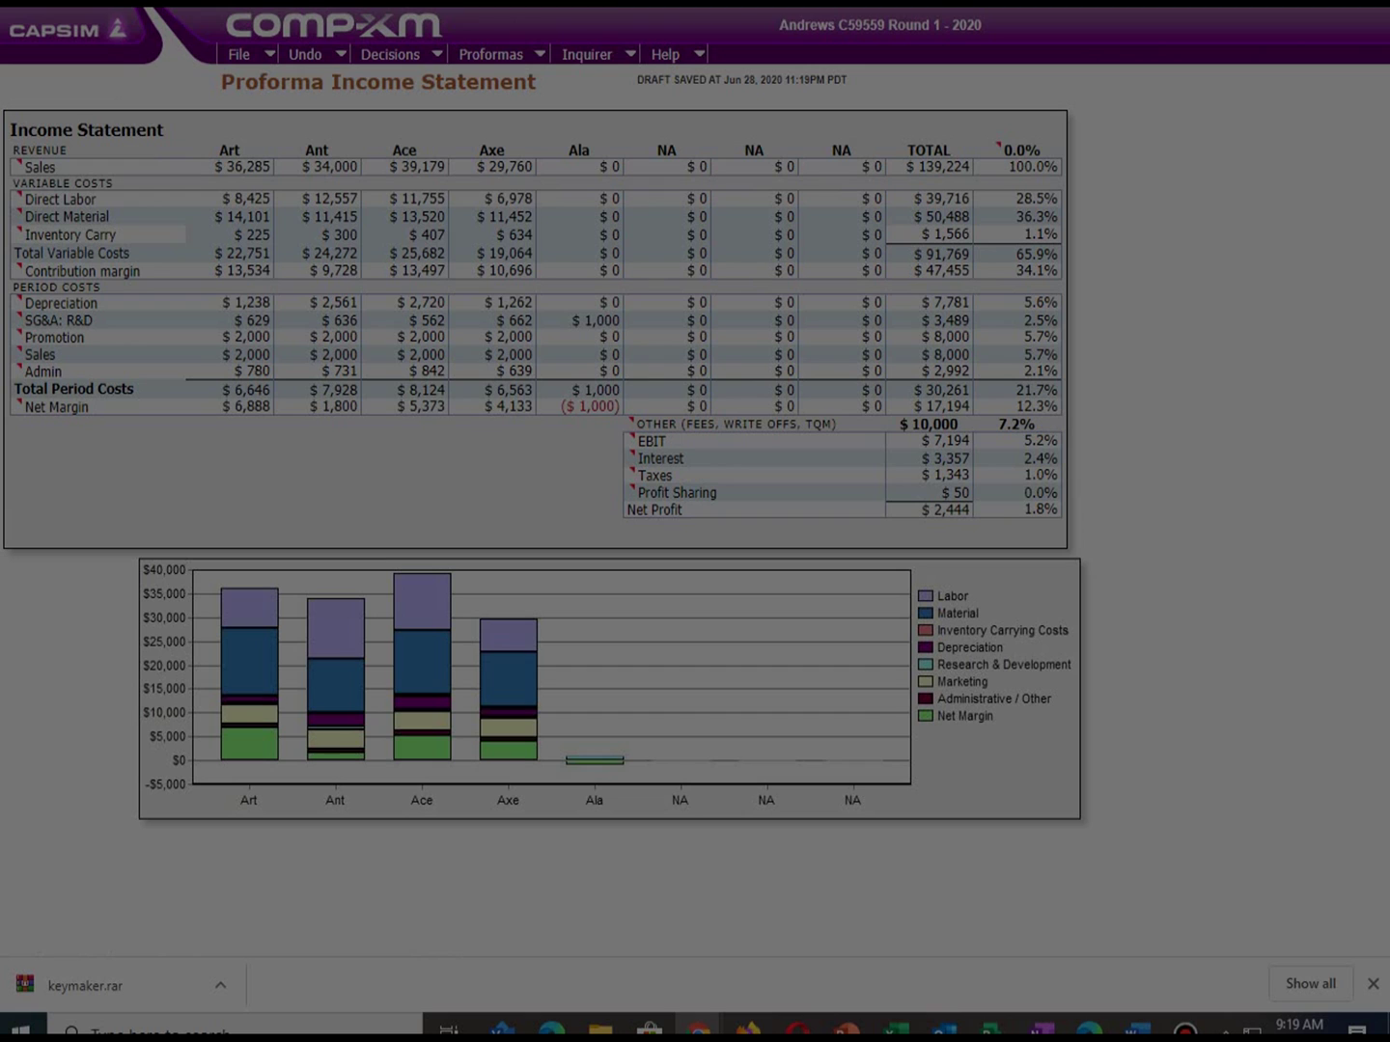
mouse_move(391, 55)
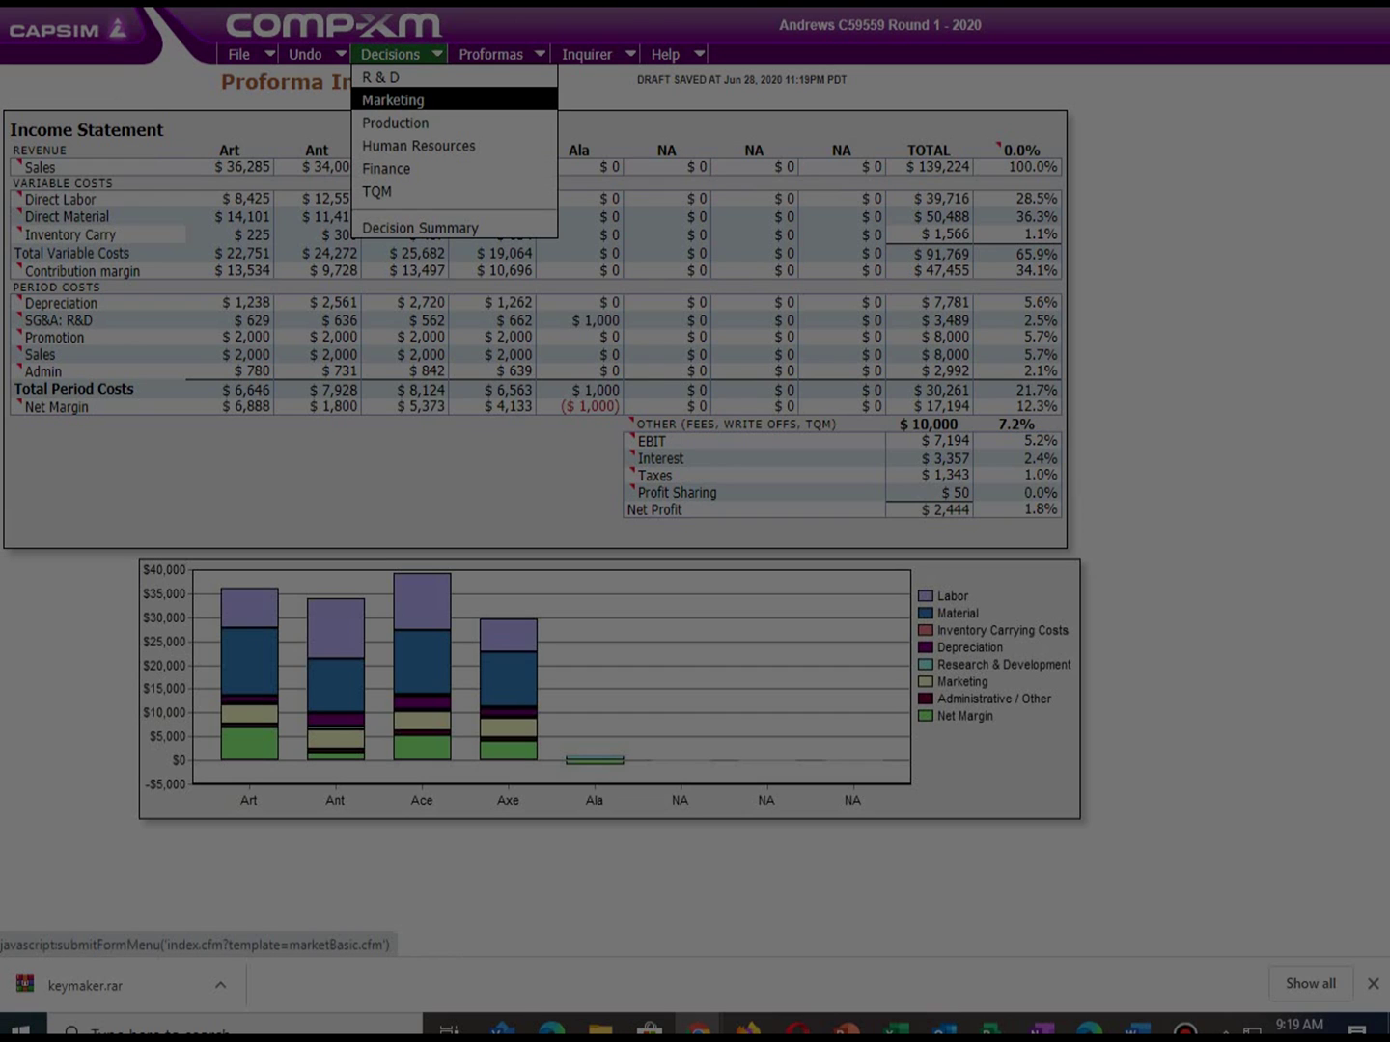
left_click(395, 123)
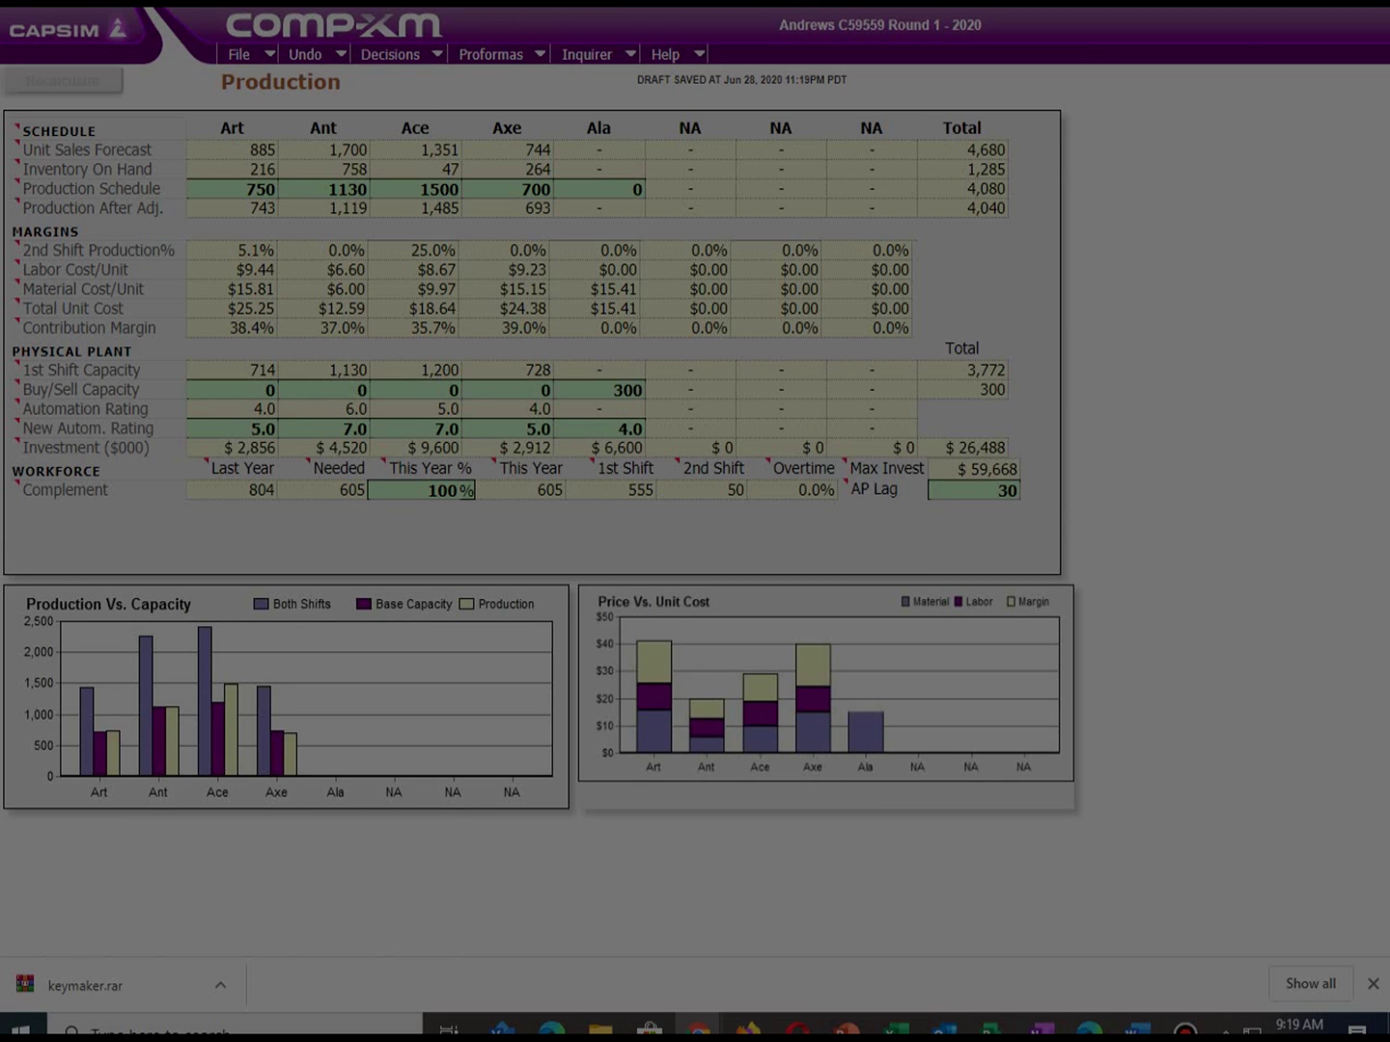
left_click(391, 55)
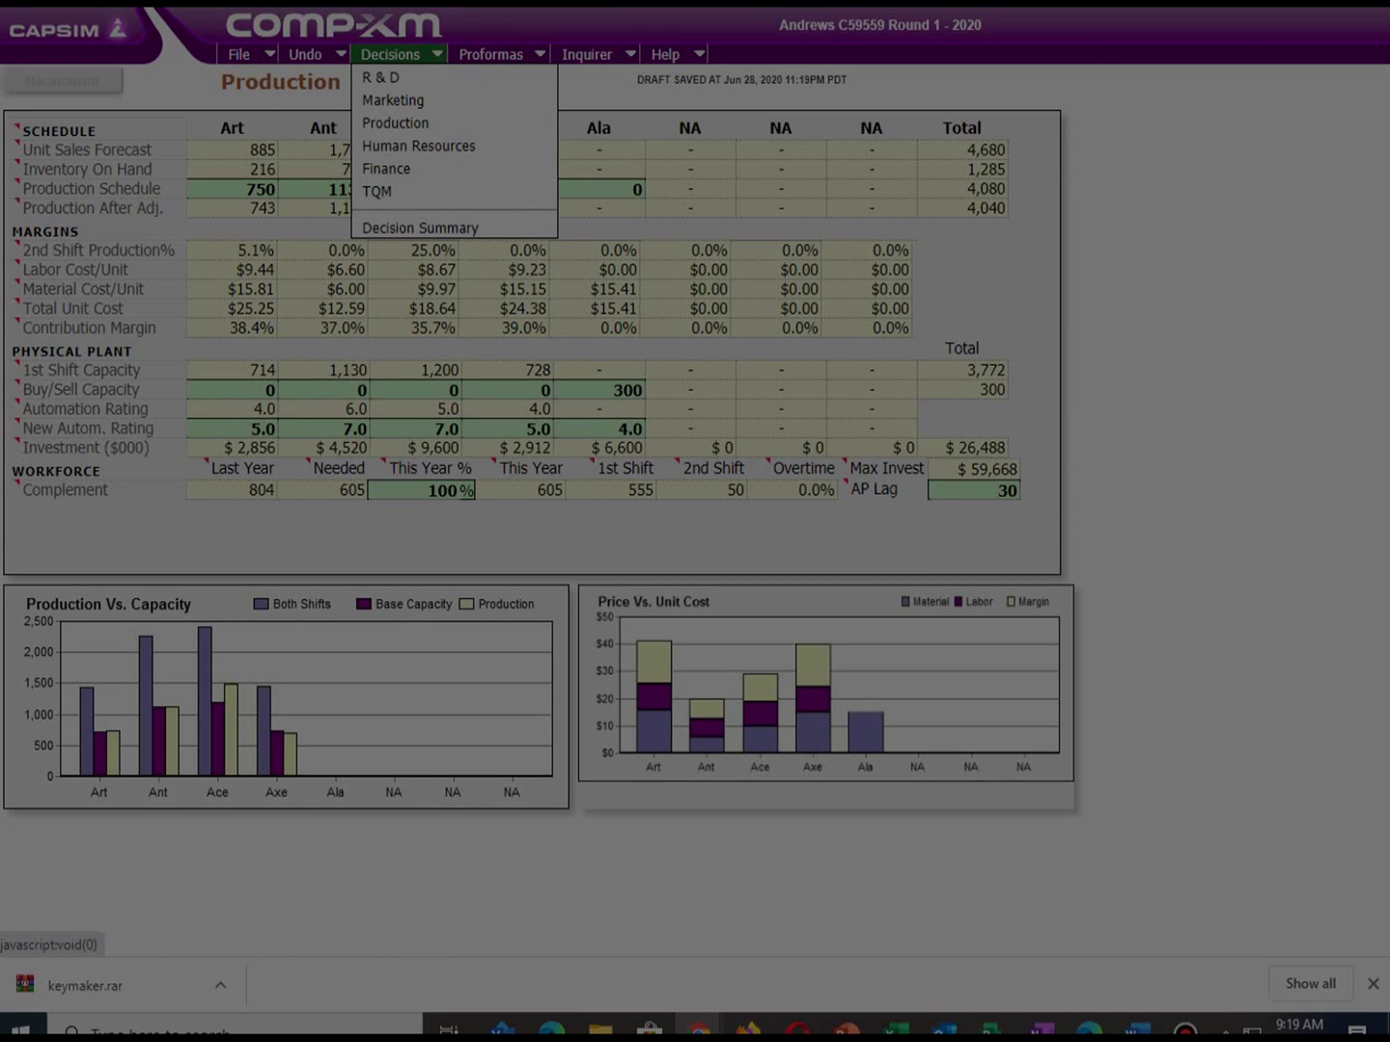
left_click(387, 168)
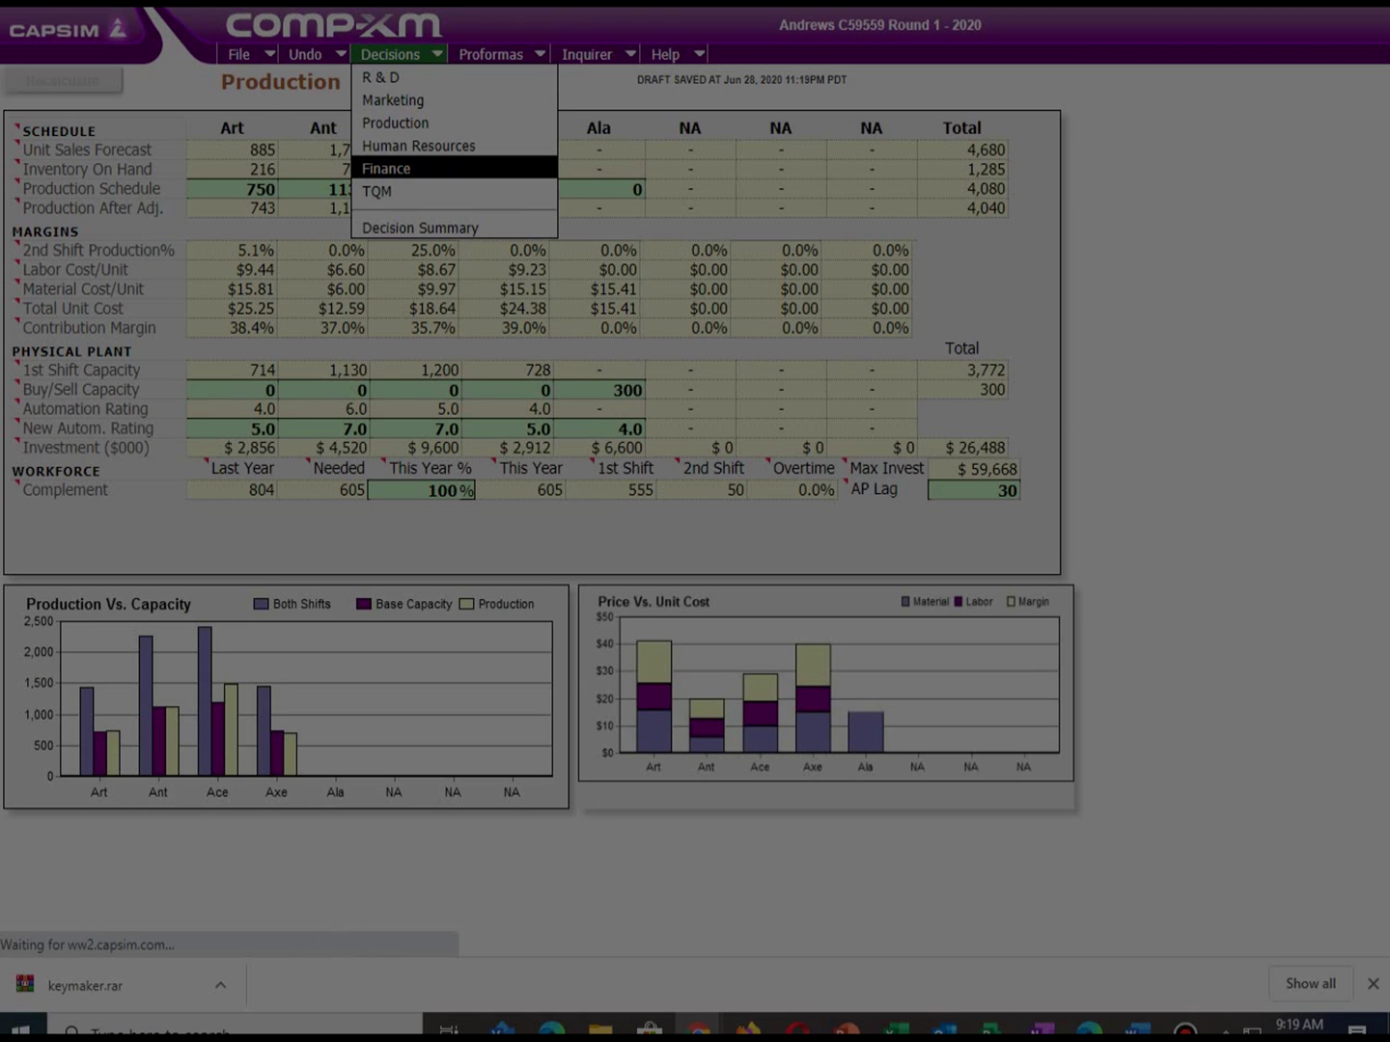